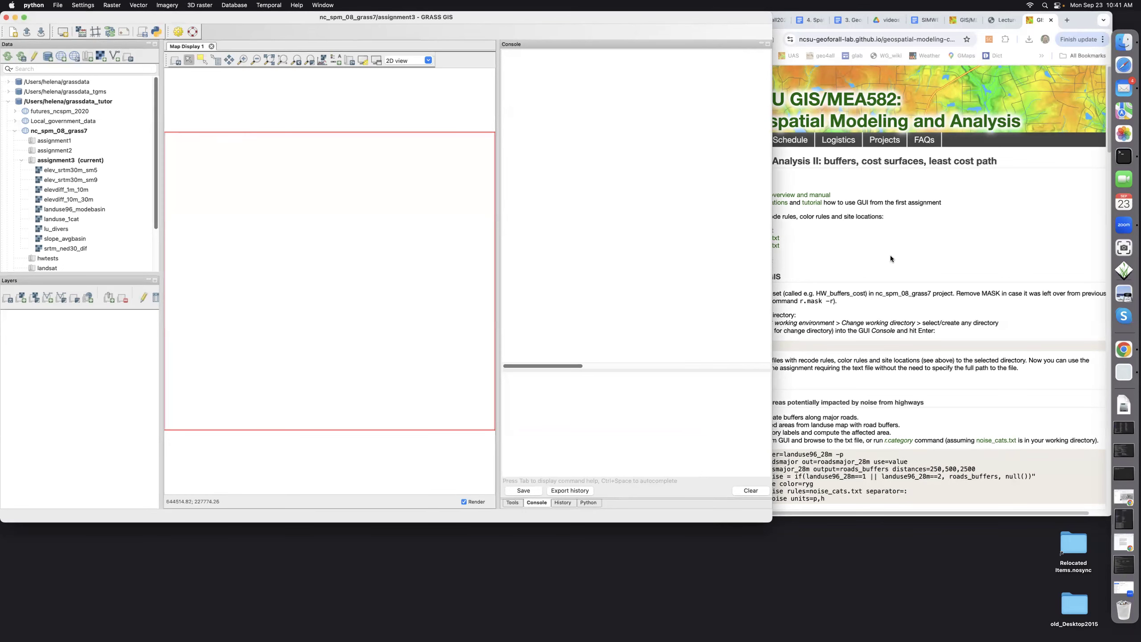
Use the cd command in the GRASS GIS console to change the working directory to the hw3 folder inside Documents/gis582_report
click(776, 252)
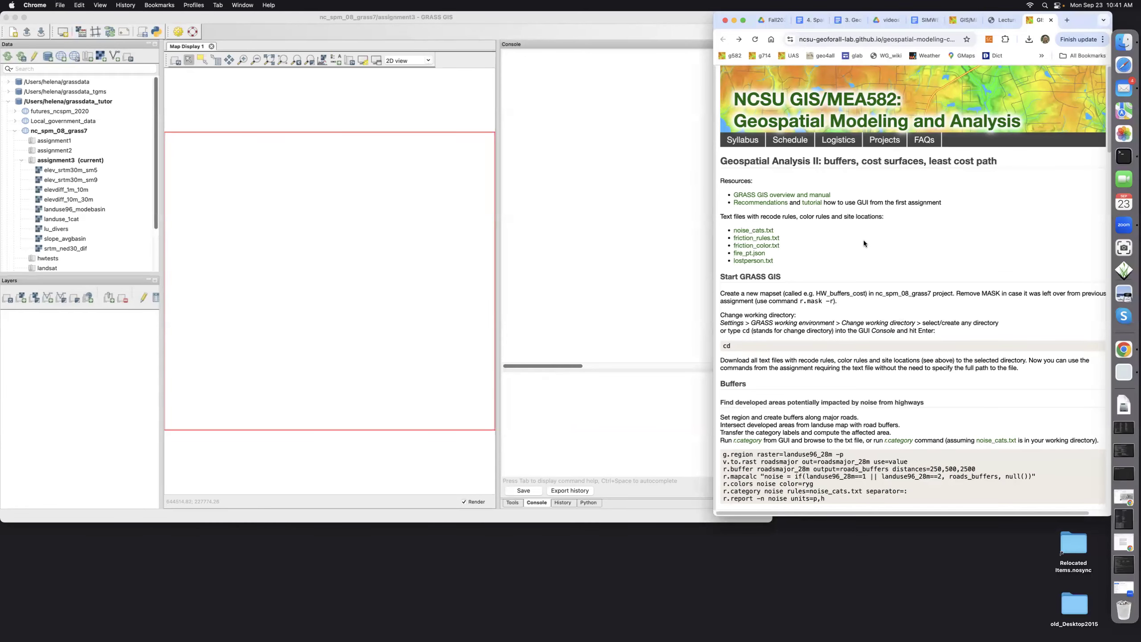
click(628, 398)
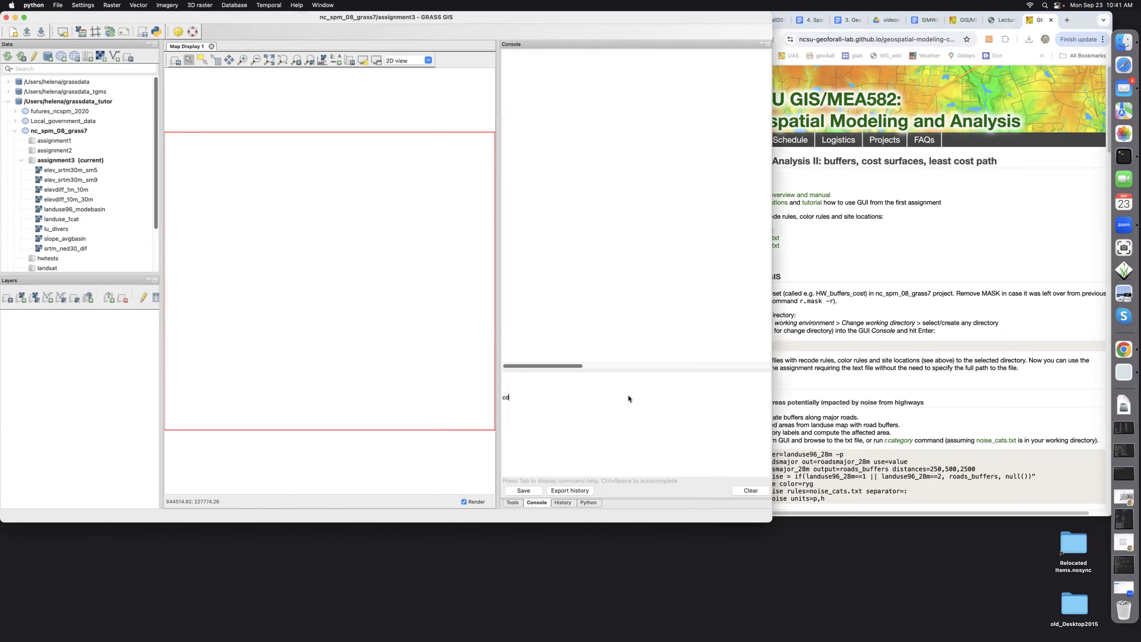
key(Return)
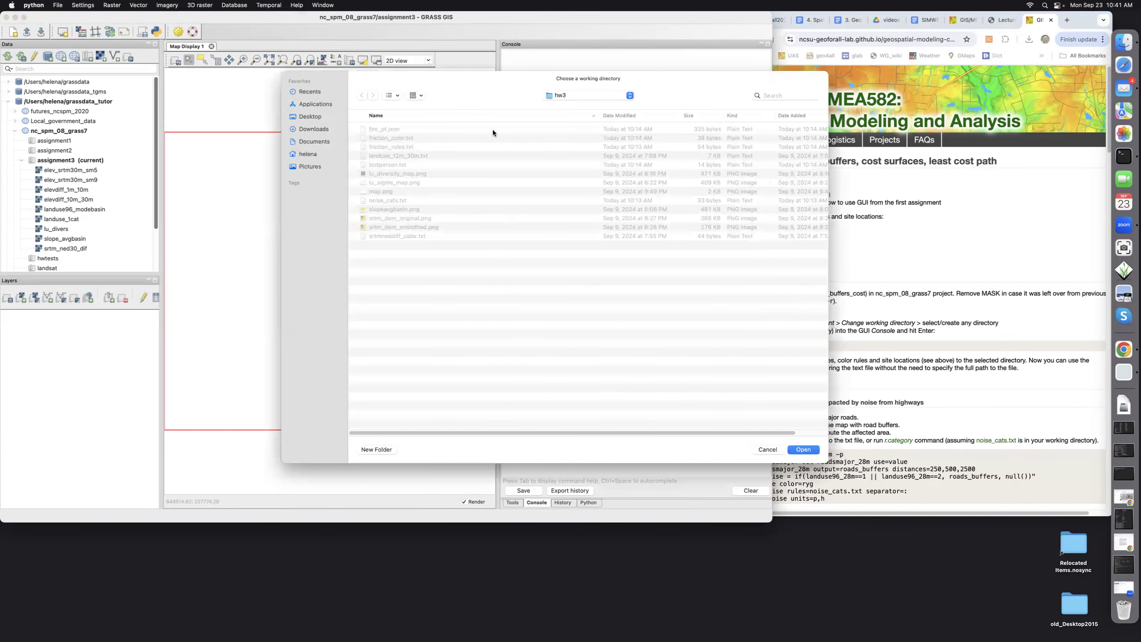
click(316, 142)
click(384, 140)
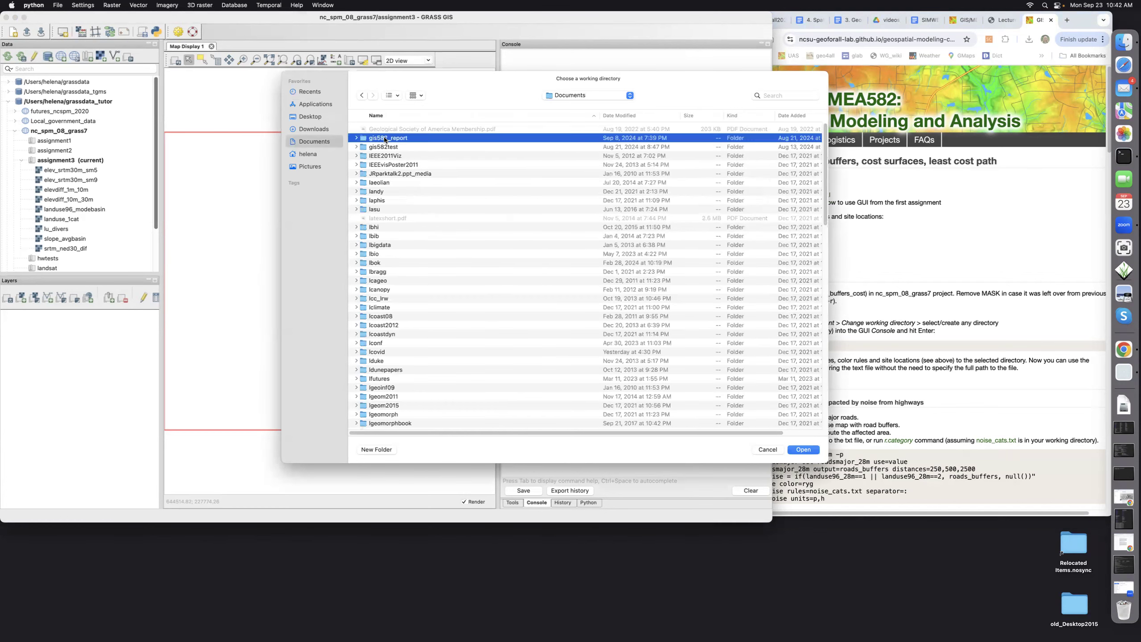
double_click(384, 140)
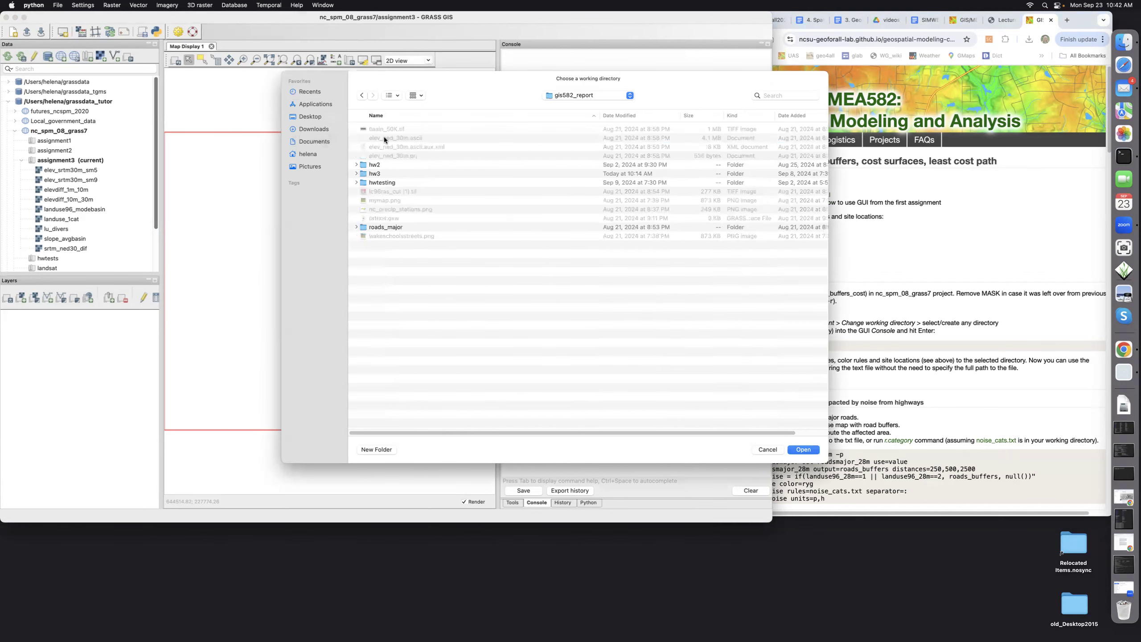
click(380, 175)
double_click(380, 175)
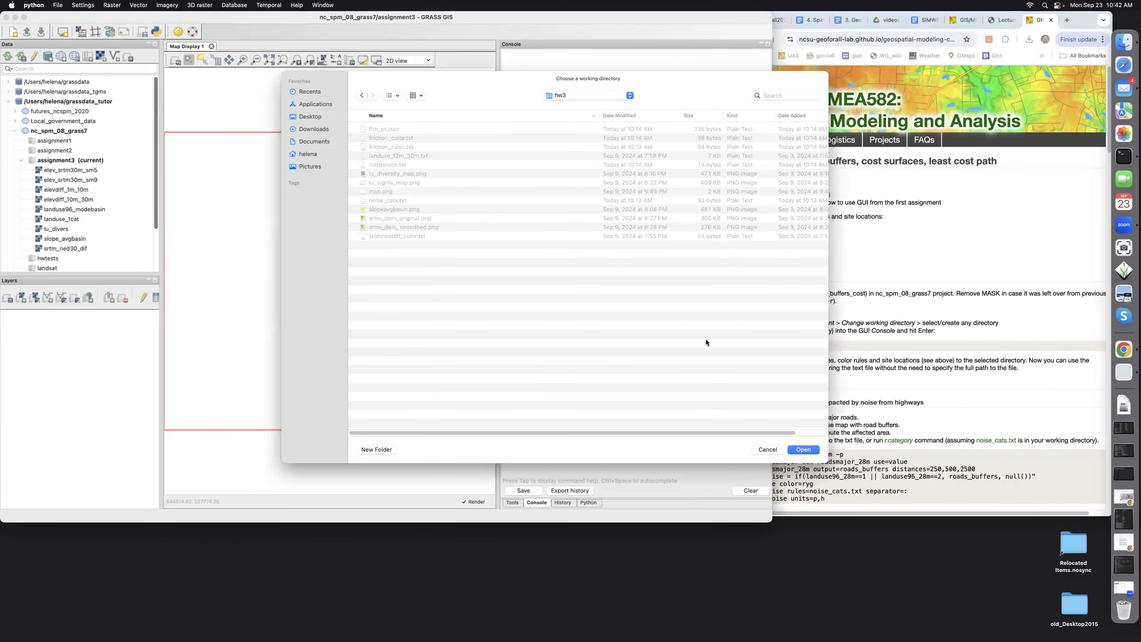
click(804, 450)
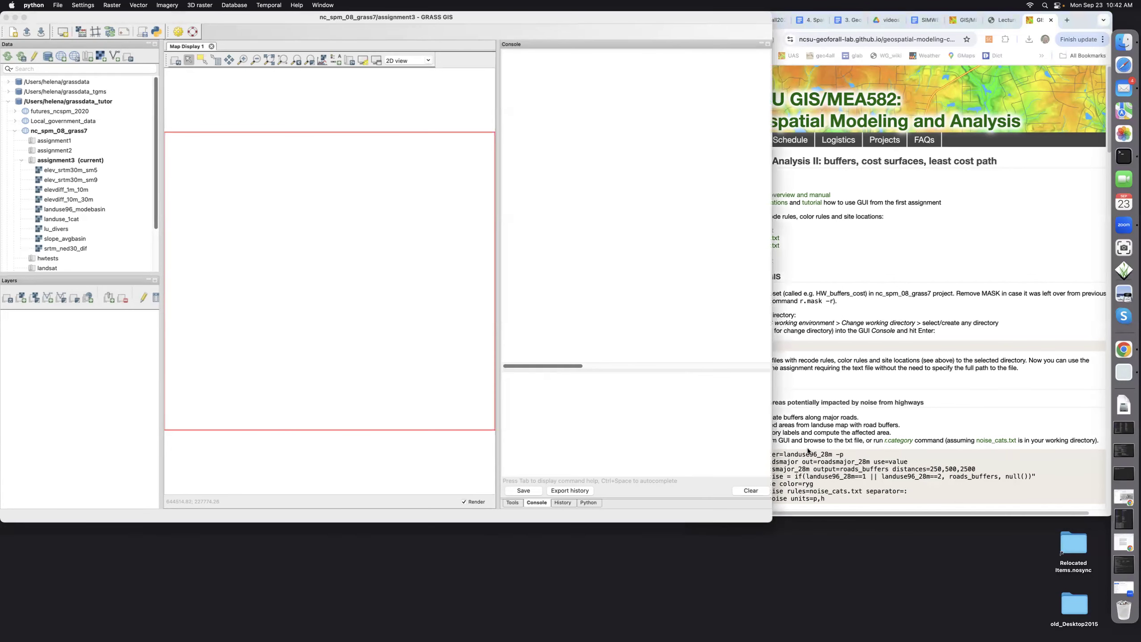
Copy the highway noise command block from the assignment page into the GRASS console and run g.region raster=landuse96_28m -p
click(952, 378)
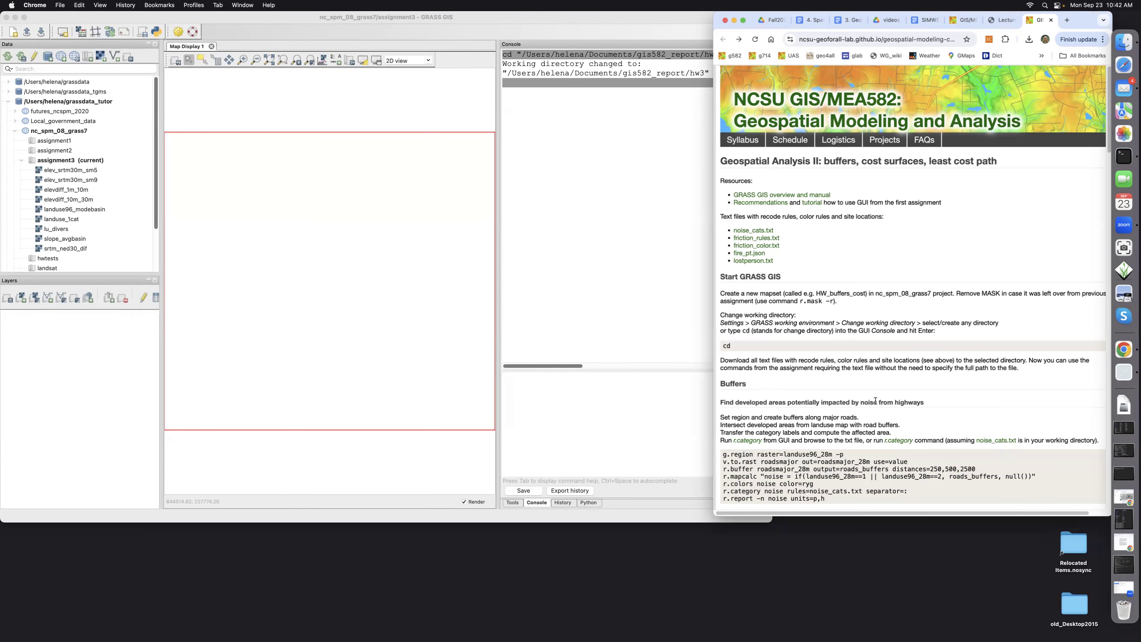
scroll(875, 400, down, 5)
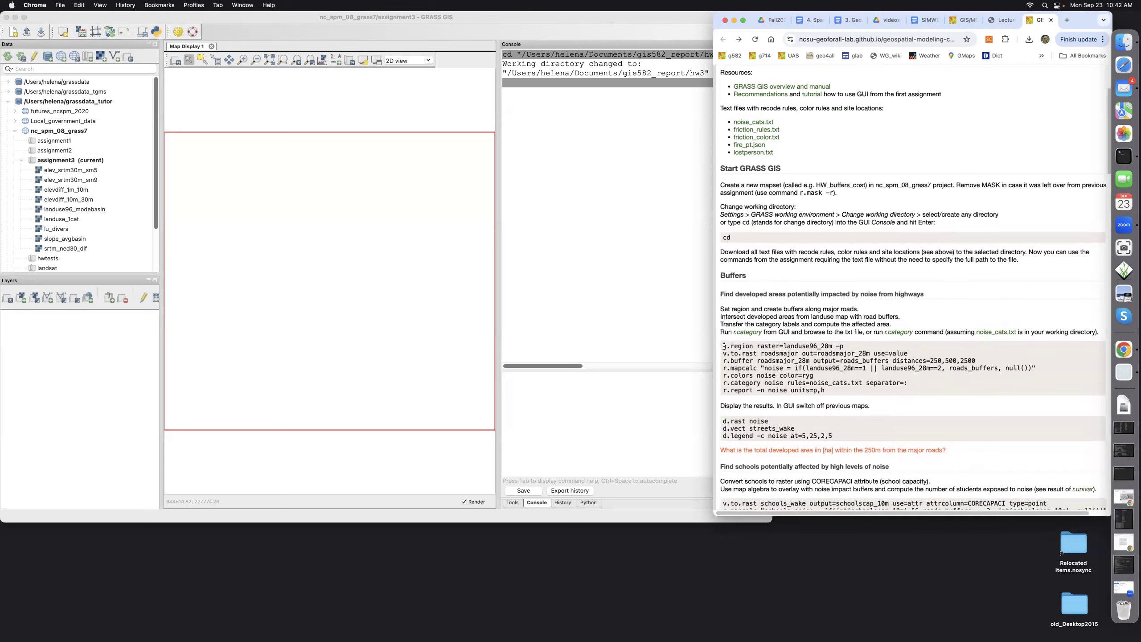
drag(724, 346, 828, 390)
key(super+c)
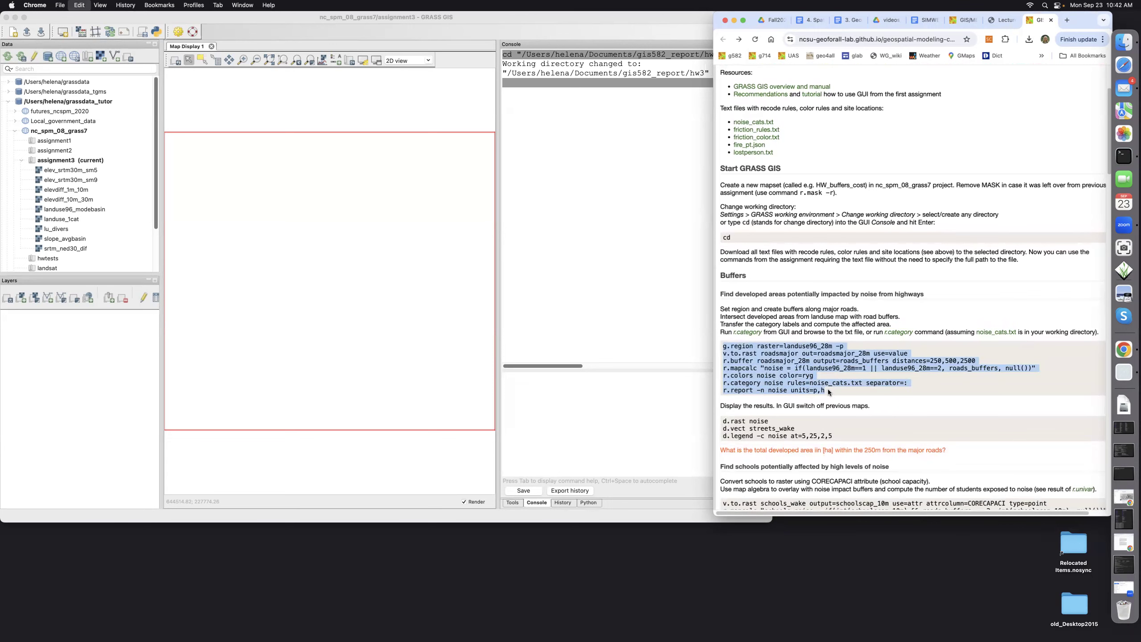
click(532, 382)
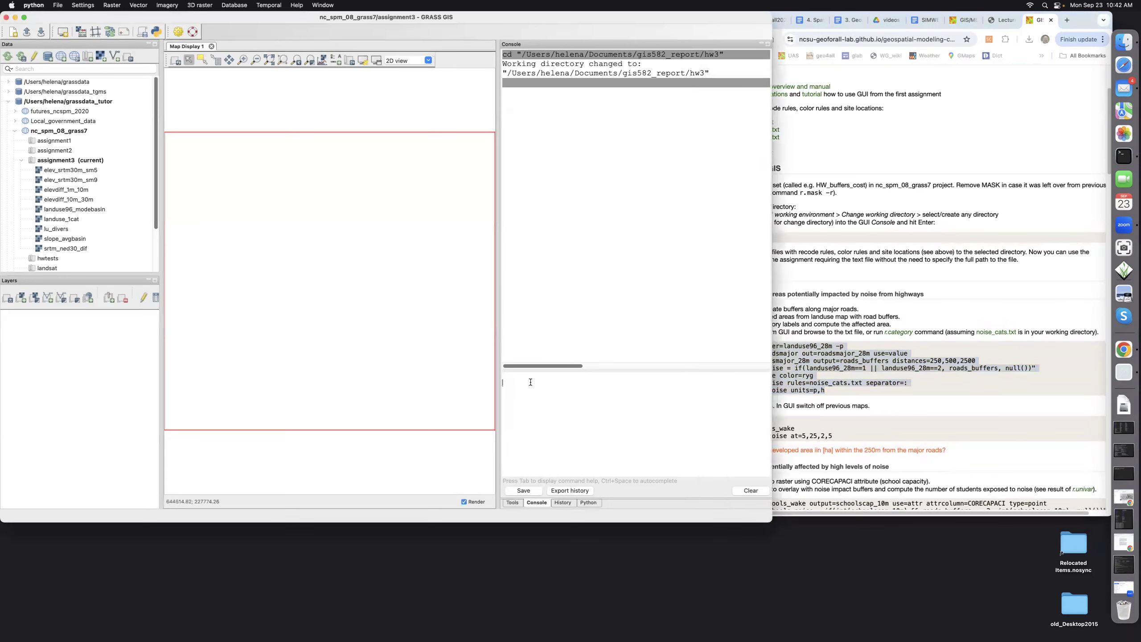
key(super+v)
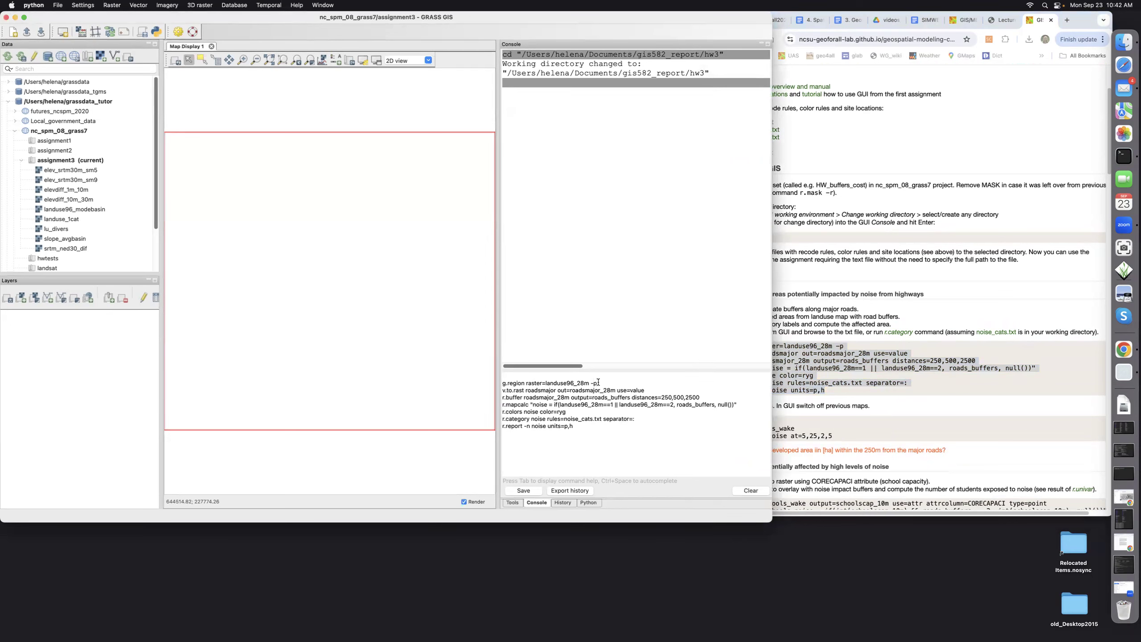
key(Return)
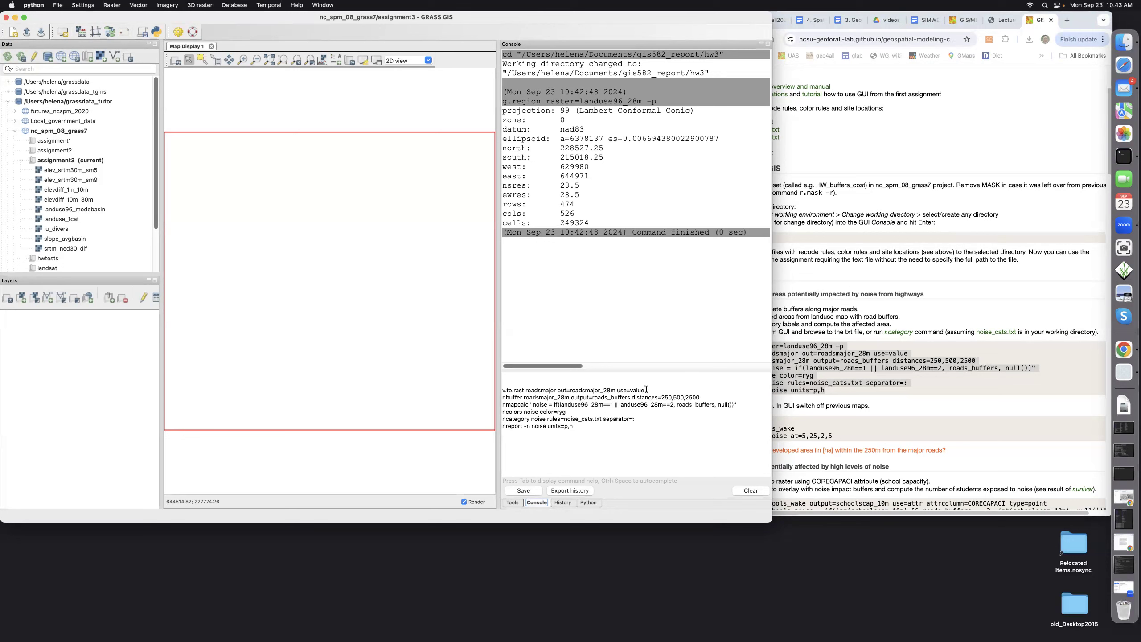
Rasterize roadsmajor as roadsmajor_28m with use=value, and buffer it as roads_buffers at distances 250,500,2500
click(647, 390)
key(Return)
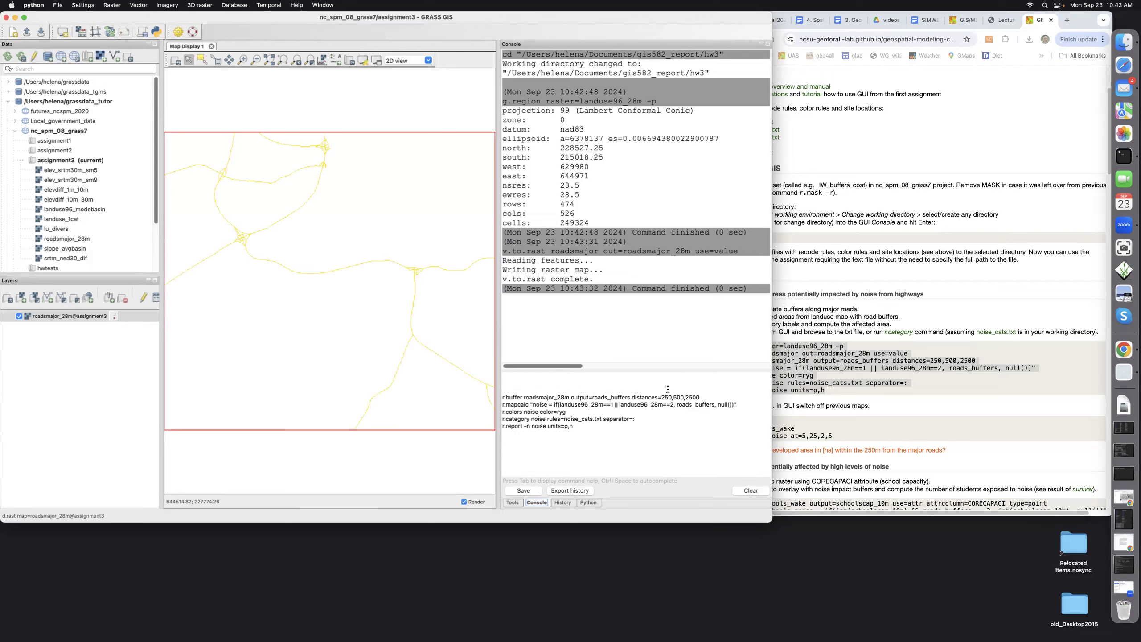
click(711, 394)
key(Return)
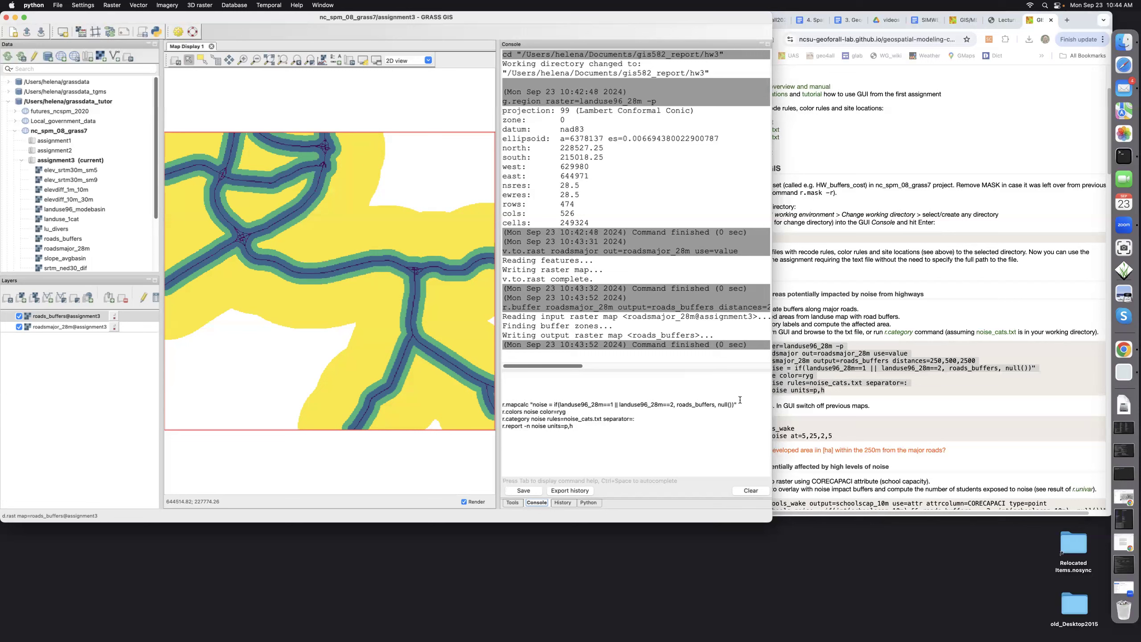
Compute the noise raster with r.mapcalc from roads_buffers where landuse96_28m is 1 or 2, else null, and set its color table to ryg
click(741, 405)
key(Return)
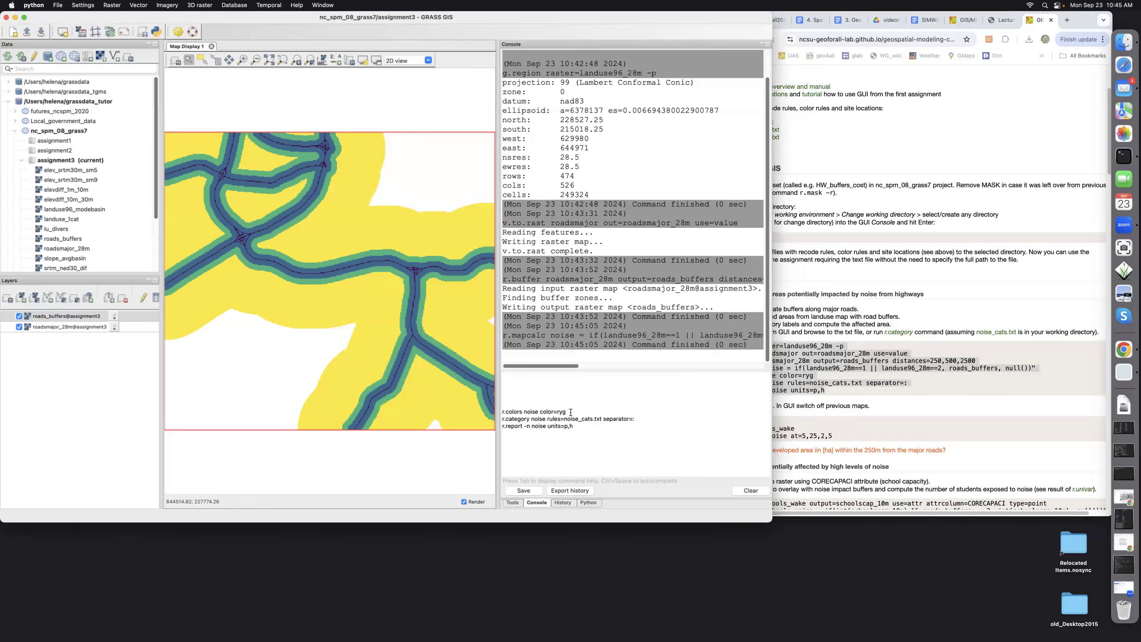
key(Return)
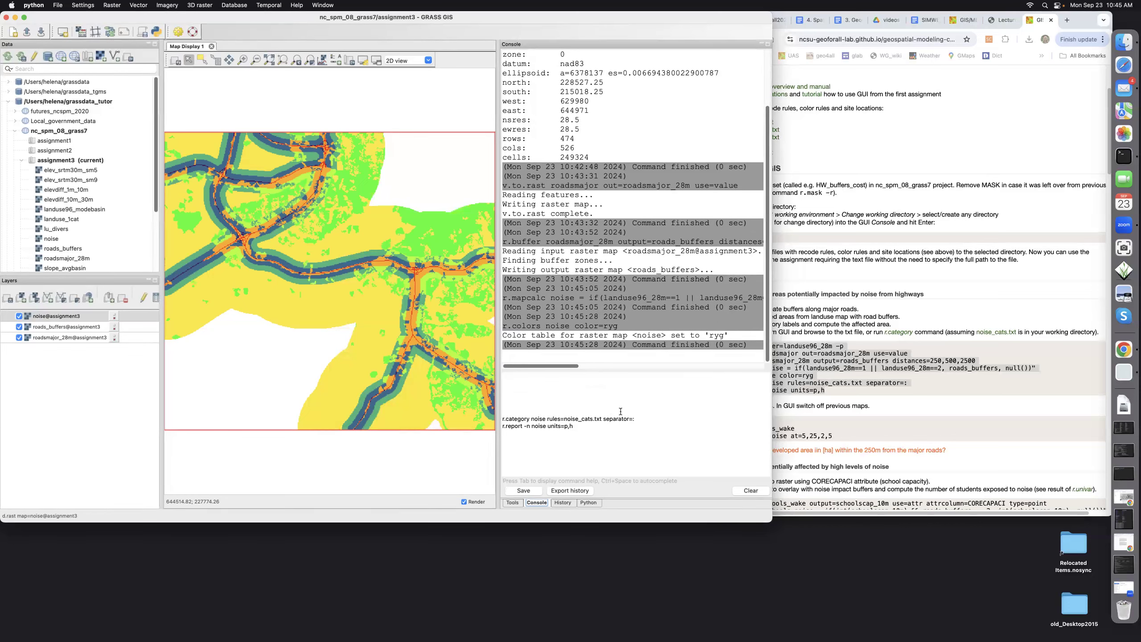
Check noise_cats.txt on the assignment page and assign its category labels to the noise map with r.category, using a colon separator
click(648, 420)
scroll(896, 335, up, 5)
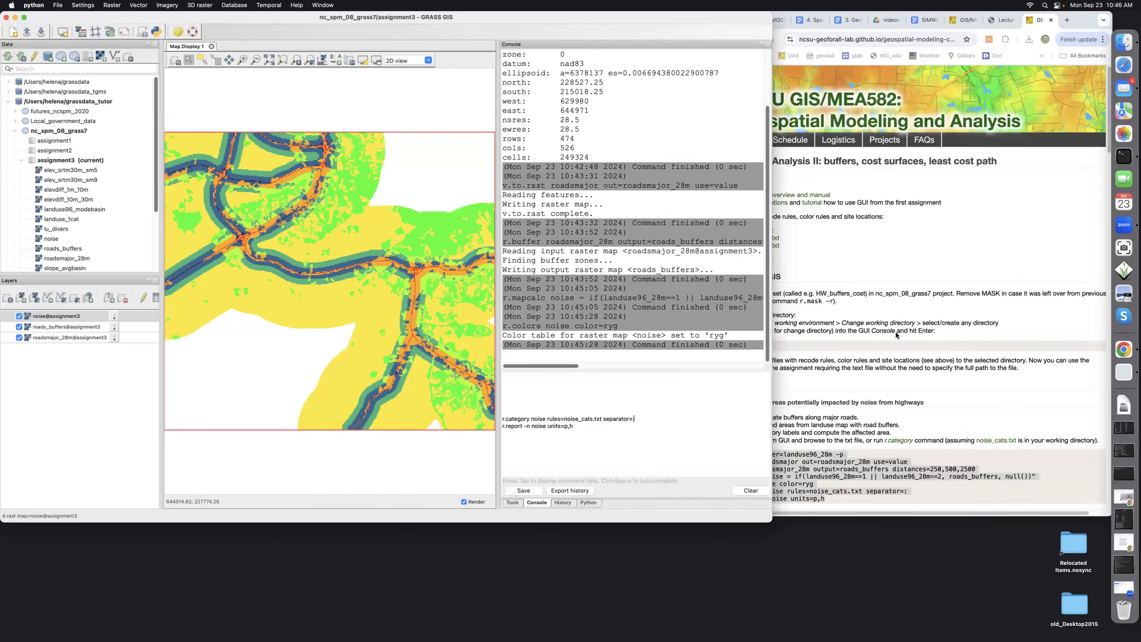
click(906, 245)
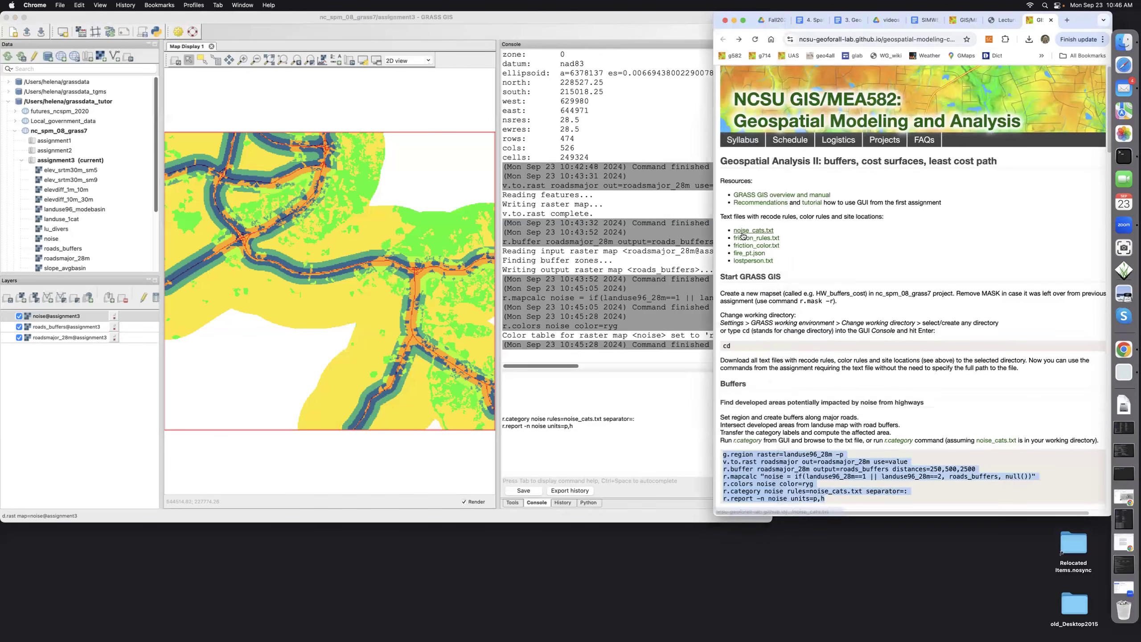
click(742, 231)
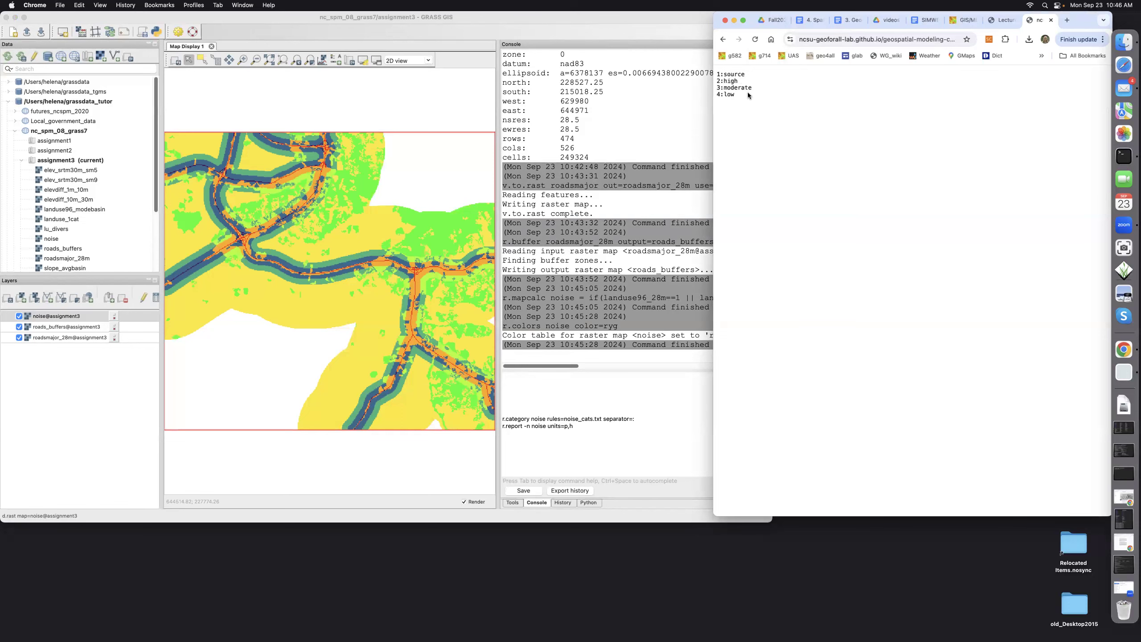
click(642, 419)
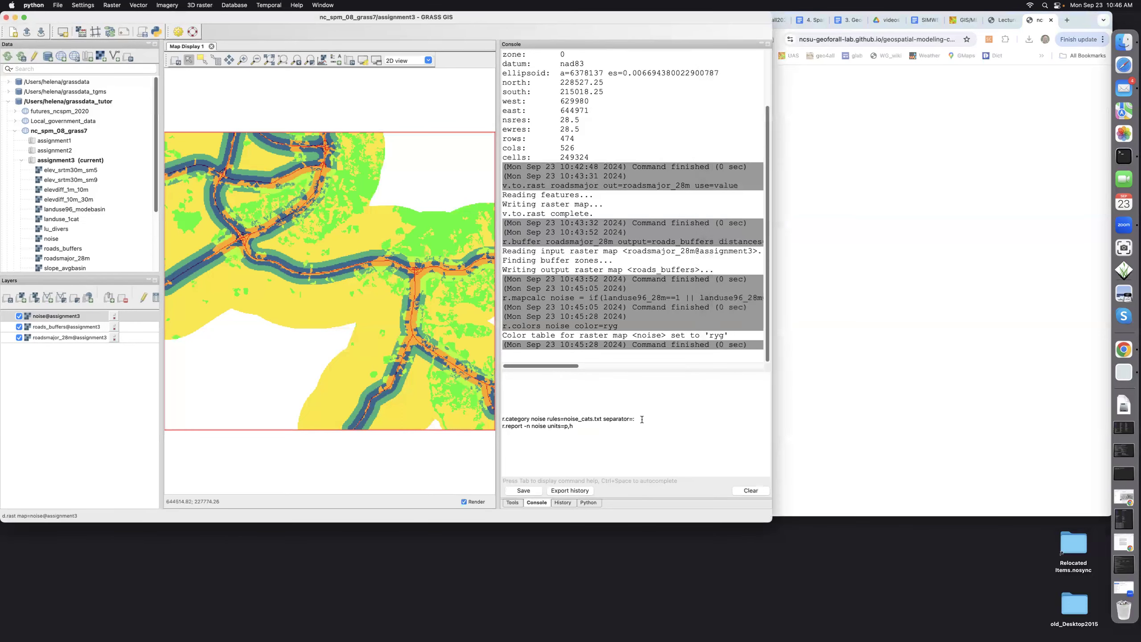
key(Return)
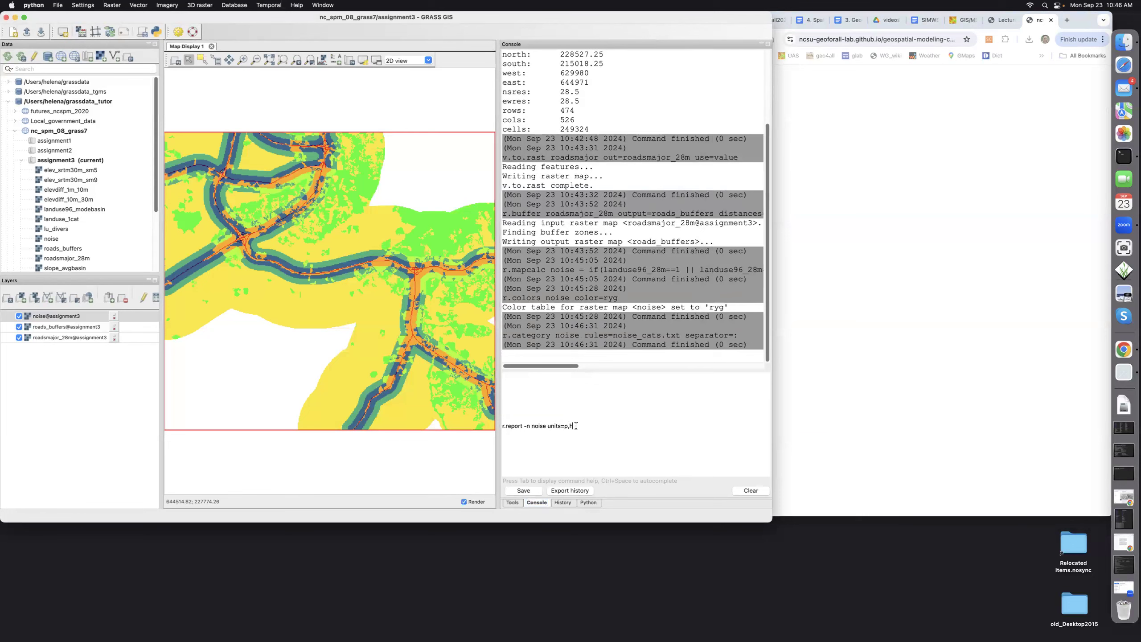
Run r.report -n noise units=p,h and read the percent cover and hectares for each noise category
key(Return)
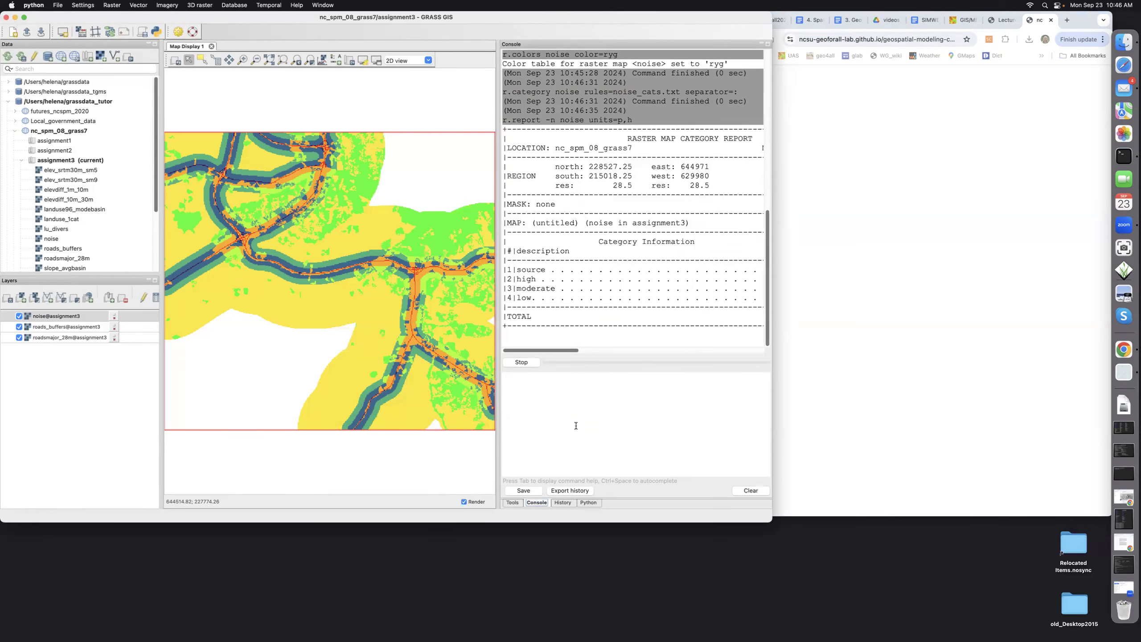
click(956, 290)
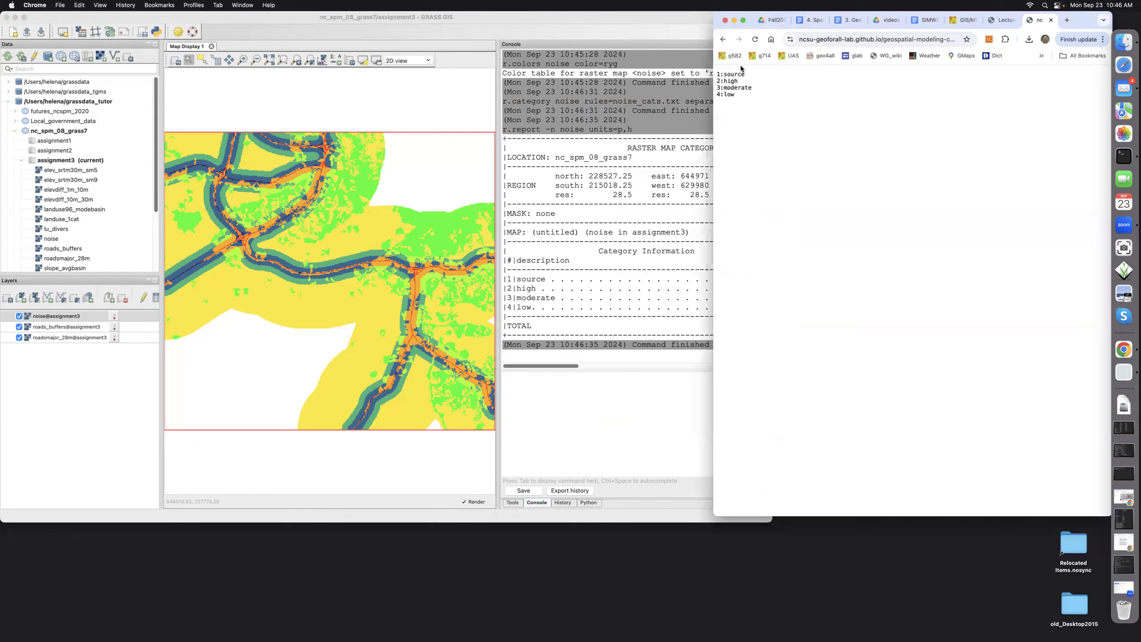
click(723, 40)
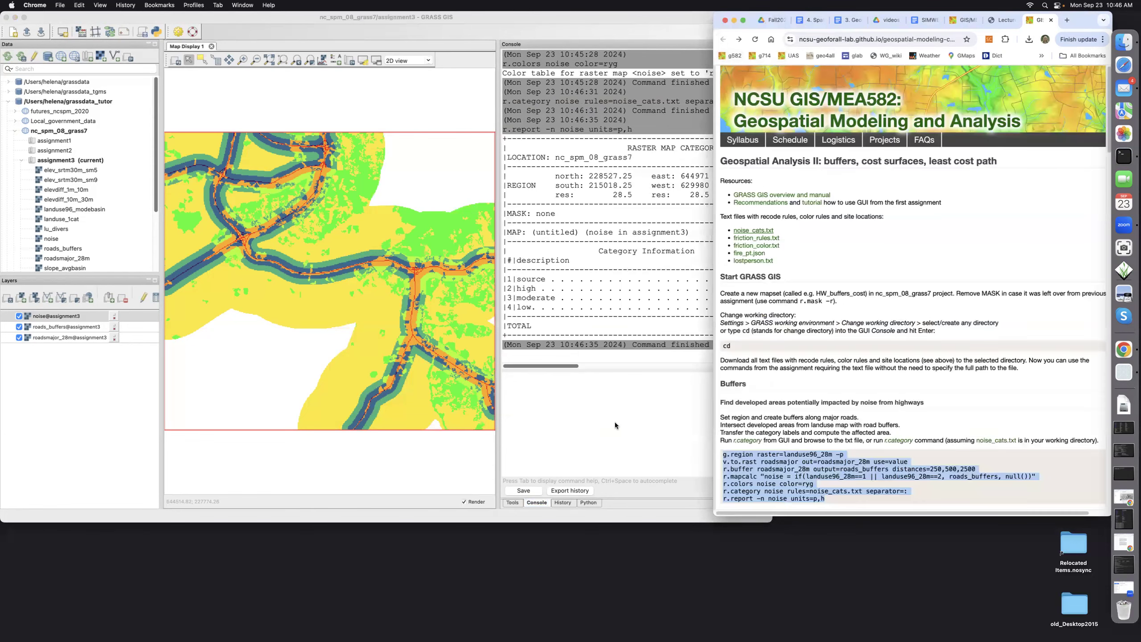
click(615, 422)
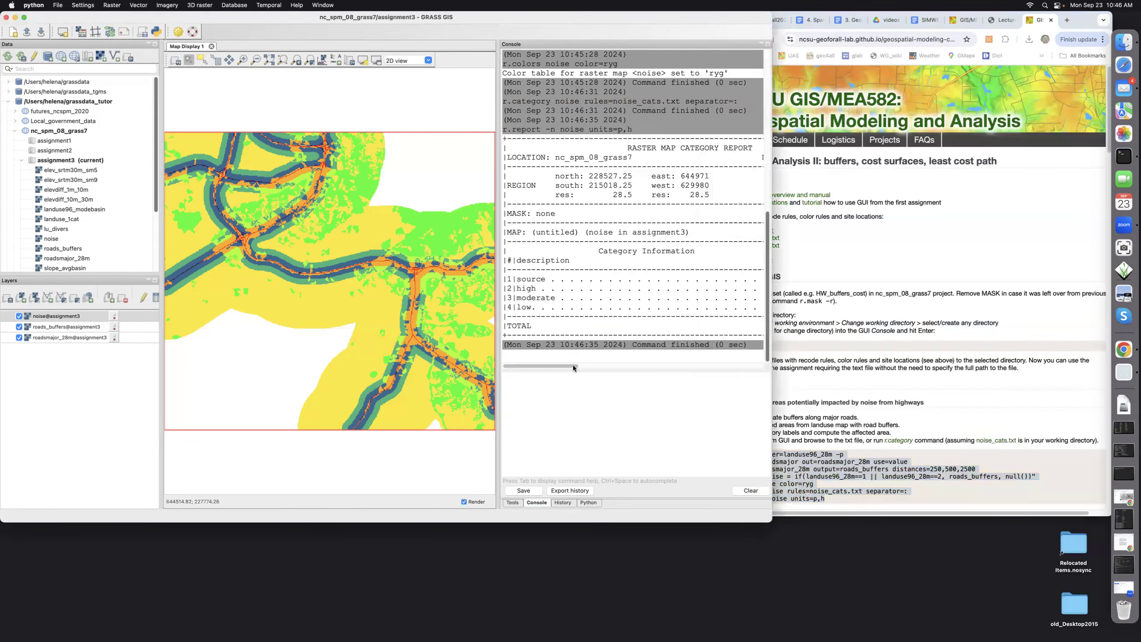
drag(573, 366, 633, 368)
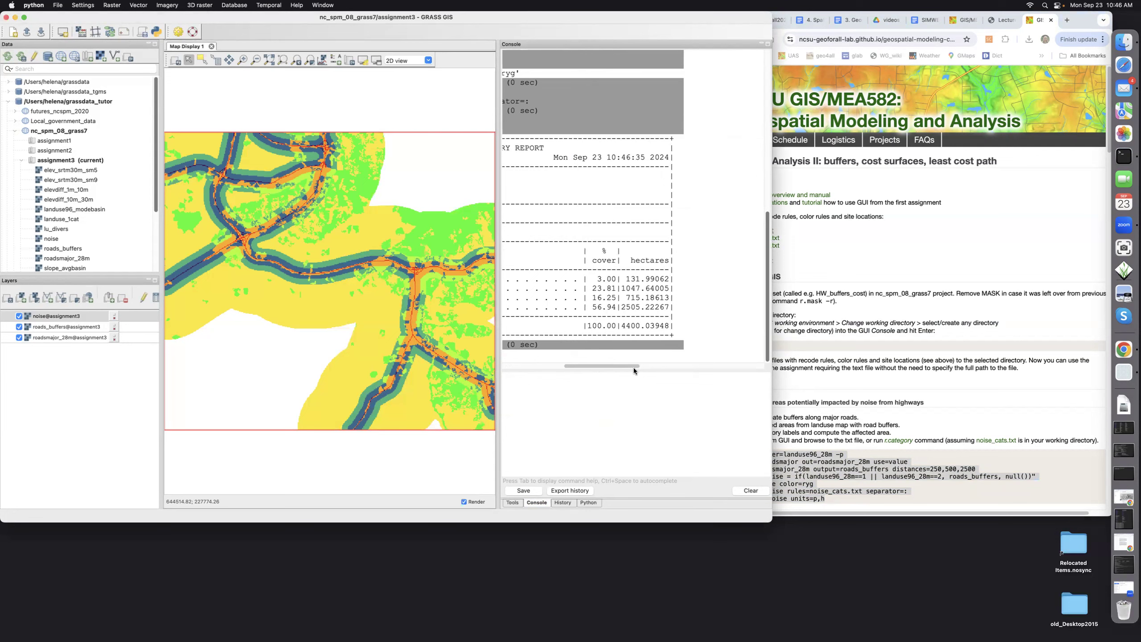
mouse_move(633, 368)
mouse_down()
mouse_move(549, 364)
mouse_move(638, 369)
mouse_up()
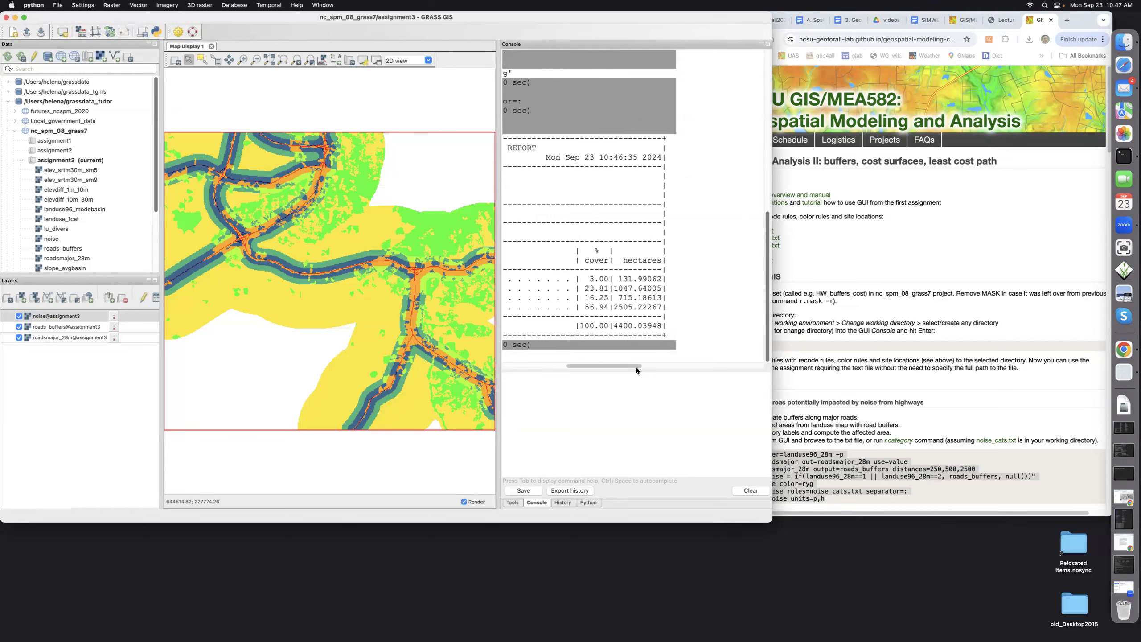
drag(636, 367, 537, 370)
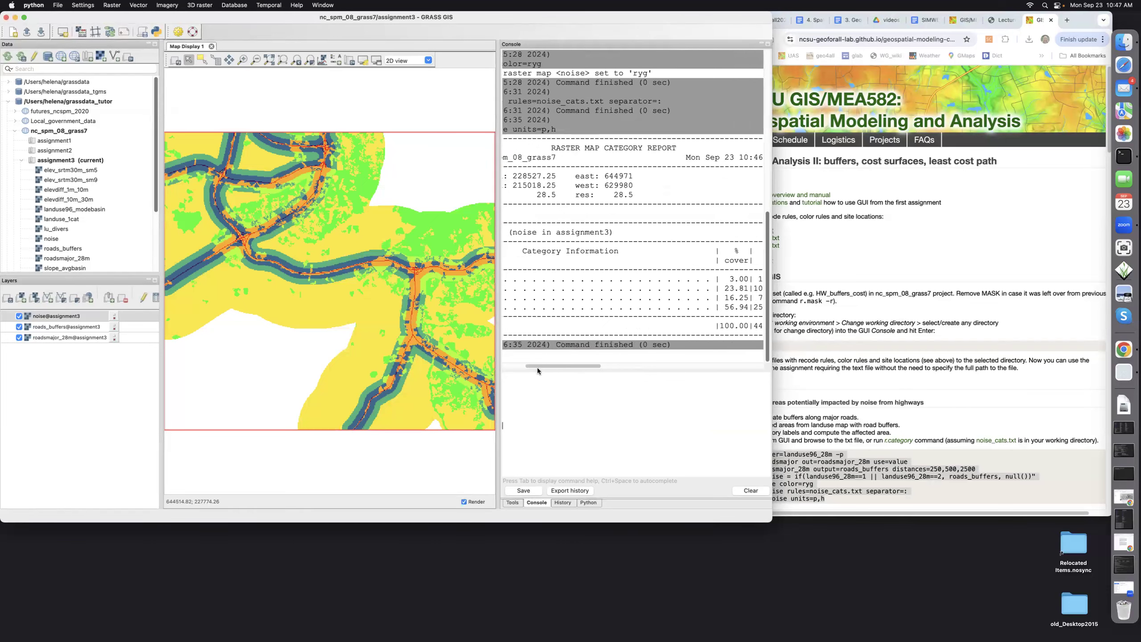
Review the display instructions on the assignment page and clear all layers from the map display with d.erase
click(980, 411)
scroll(981, 411, down, 5)
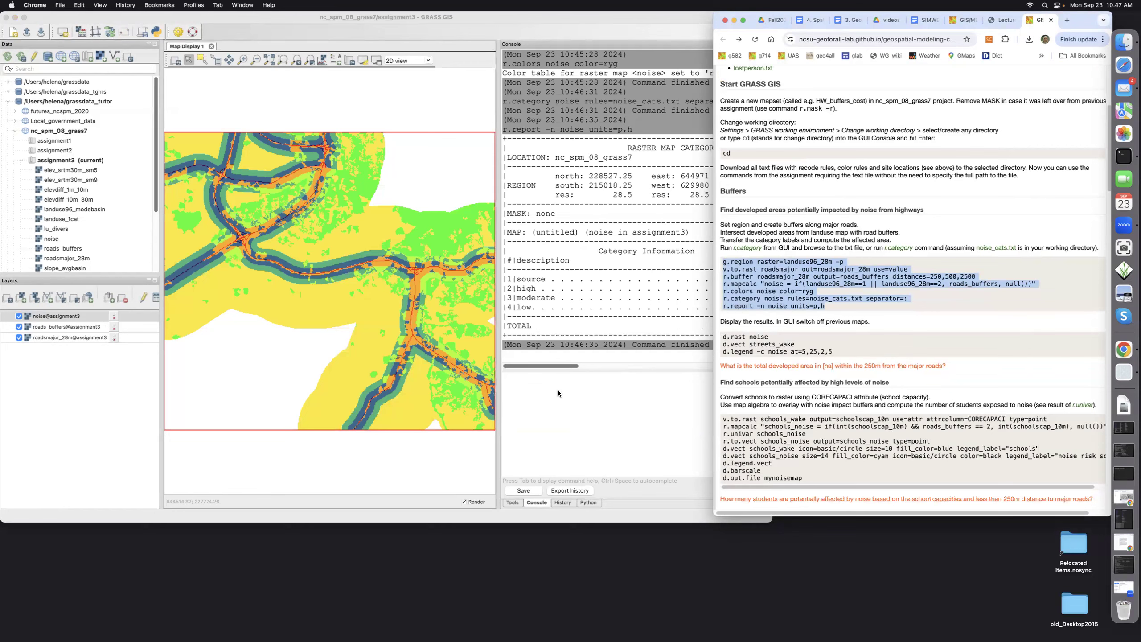
click(546, 394)
click(546, 394)
text(d.e)
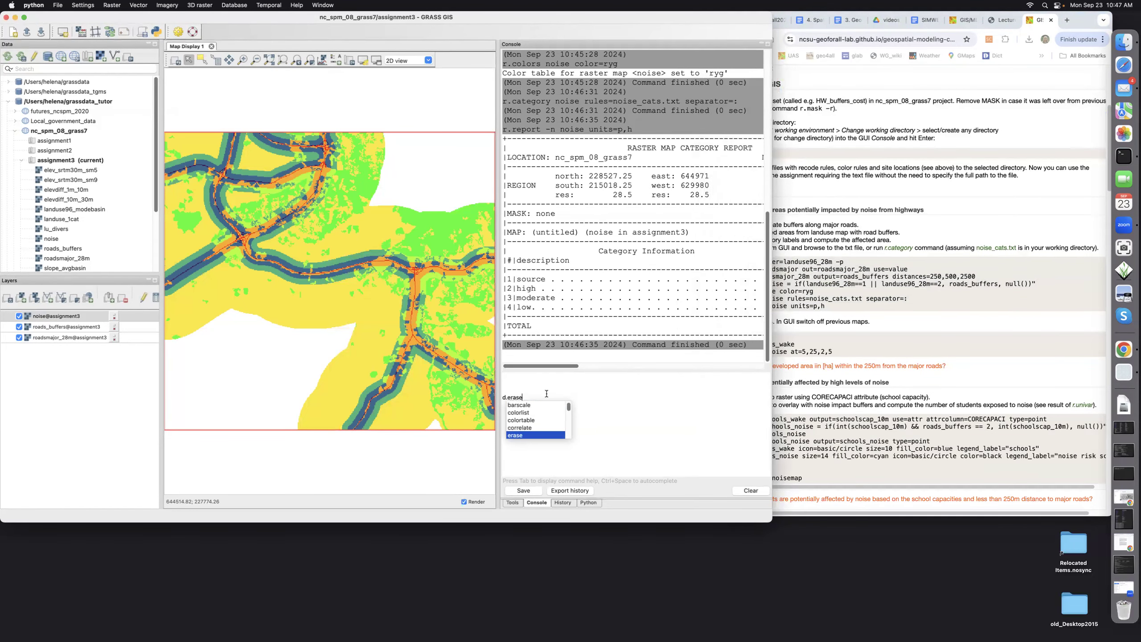
text(rase)
key(Return)
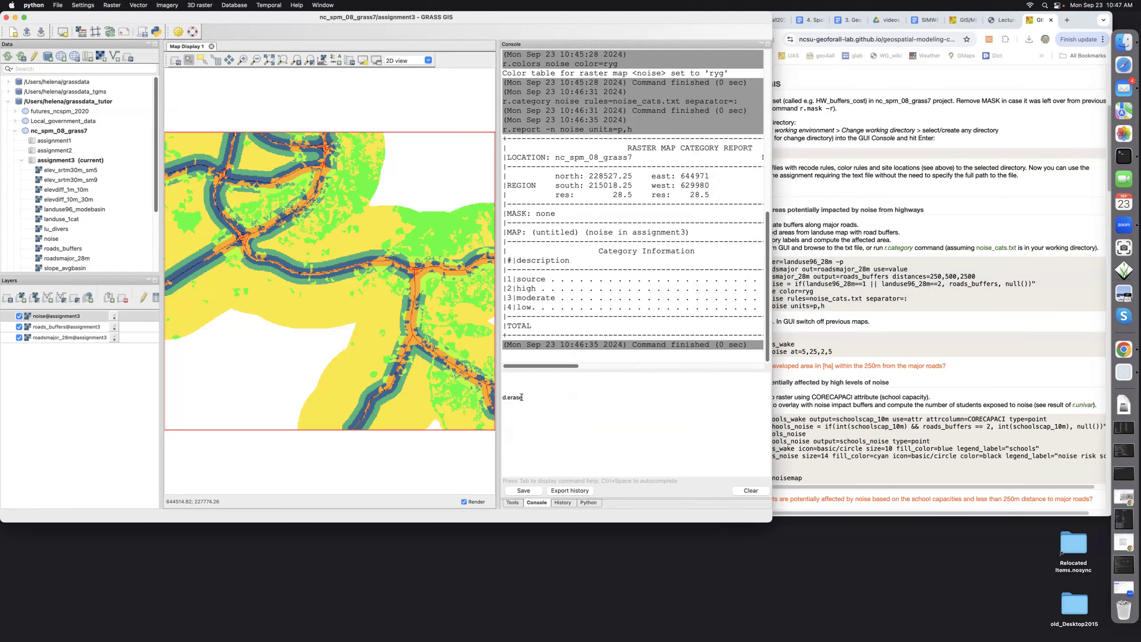
key(Return)
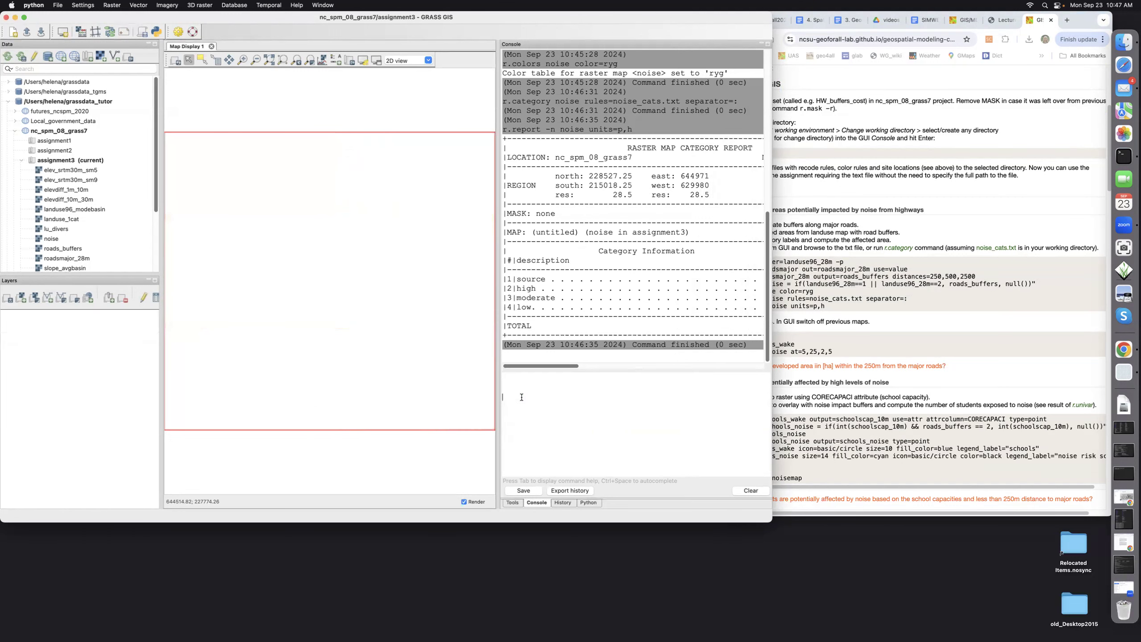
Copy the three display commands from the assignment page into the console and display the noise raster with d.rast
click(974, 363)
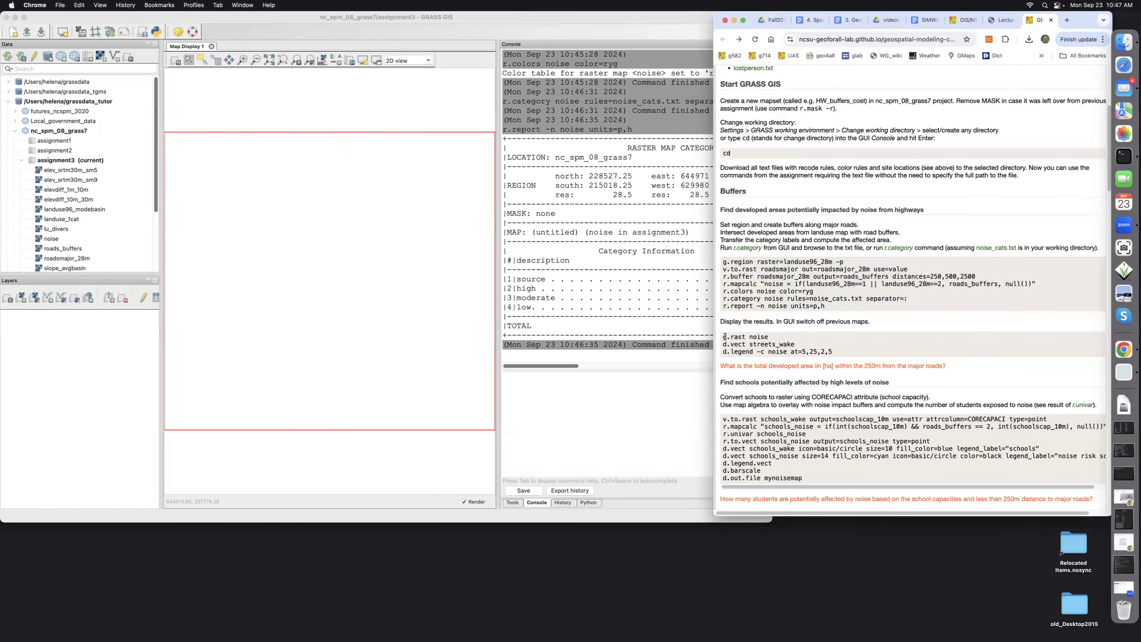
drag(724, 337, 730, 337)
drag(831, 352, 840, 352)
key(super+c)
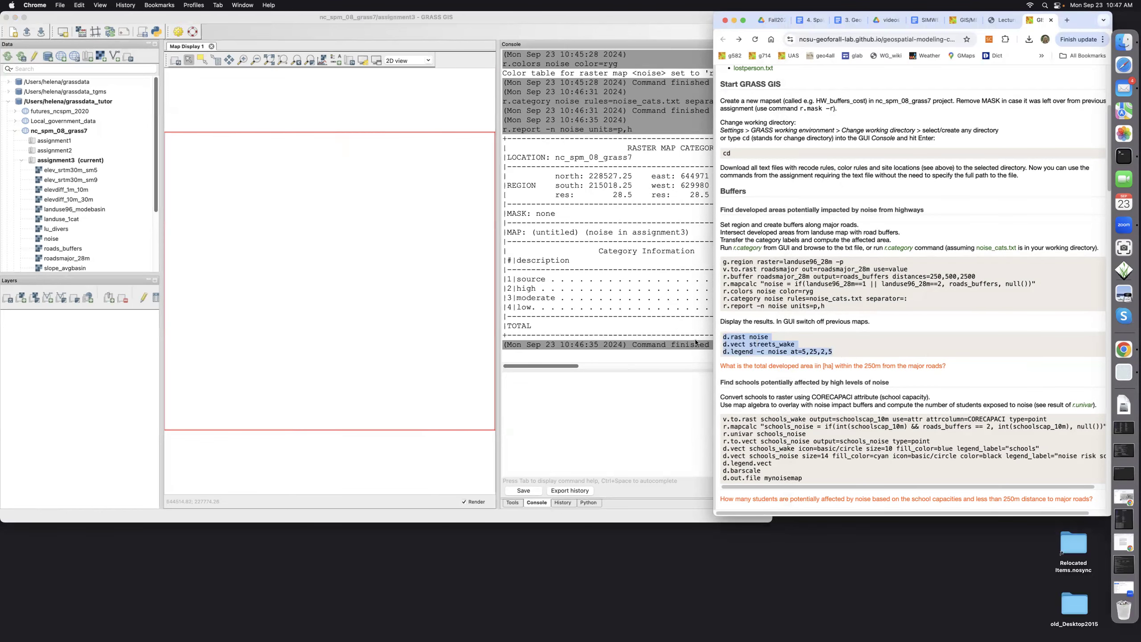
click(512, 387)
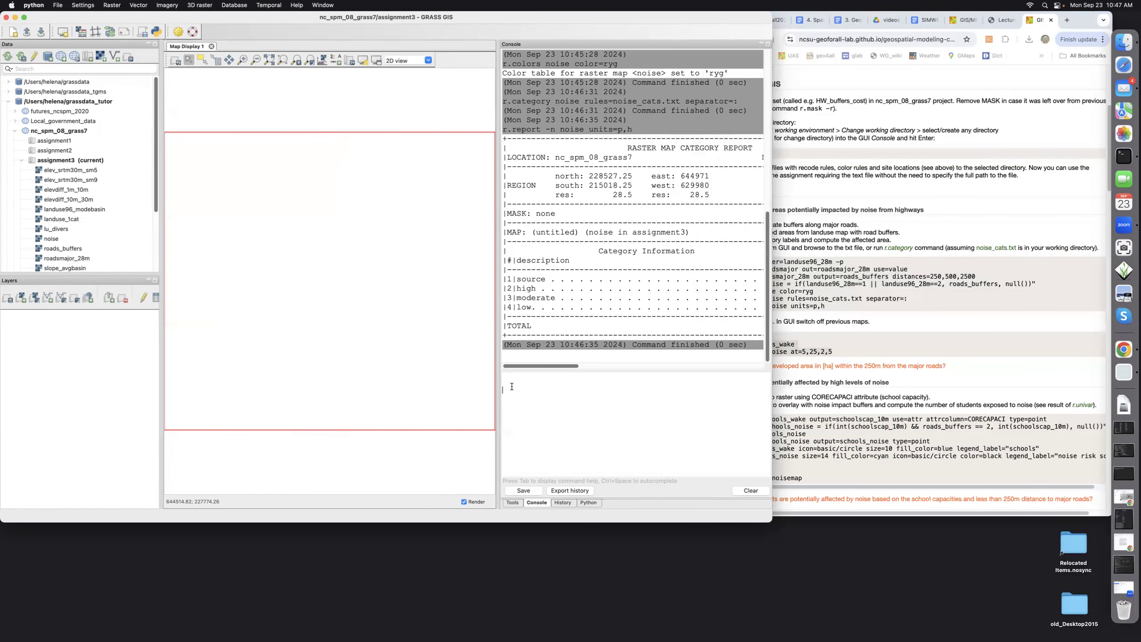
key(super+v)
key(Return)
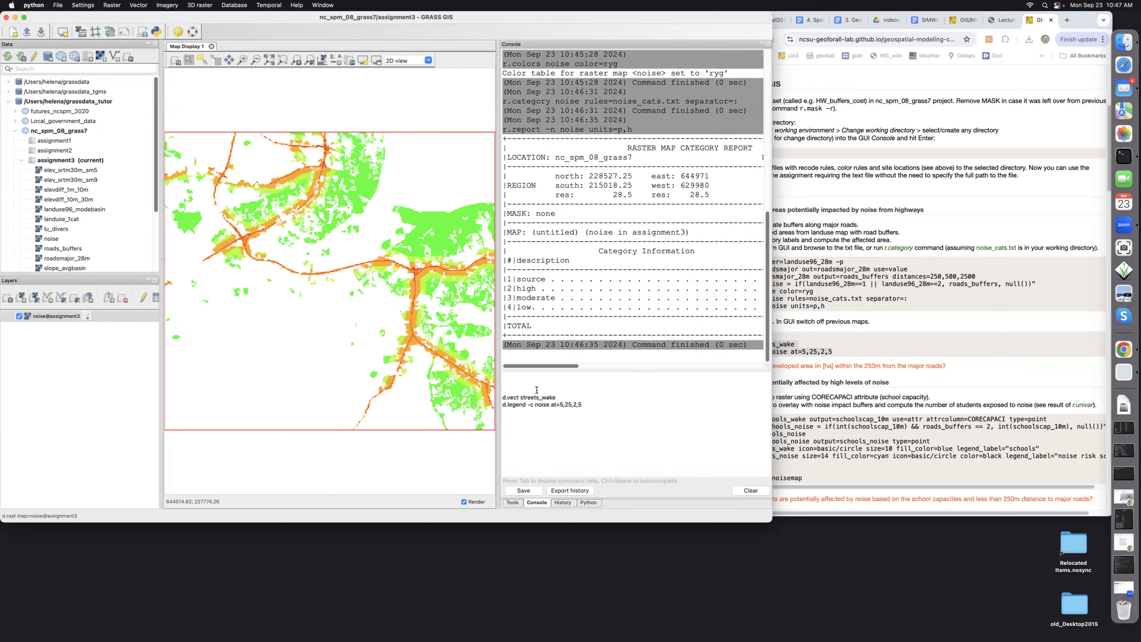
Overlay the streets_wake vector with d.vect and add the noise category legend with d.legend -c at=5,25,2,5
click(569, 399)
key(Return)
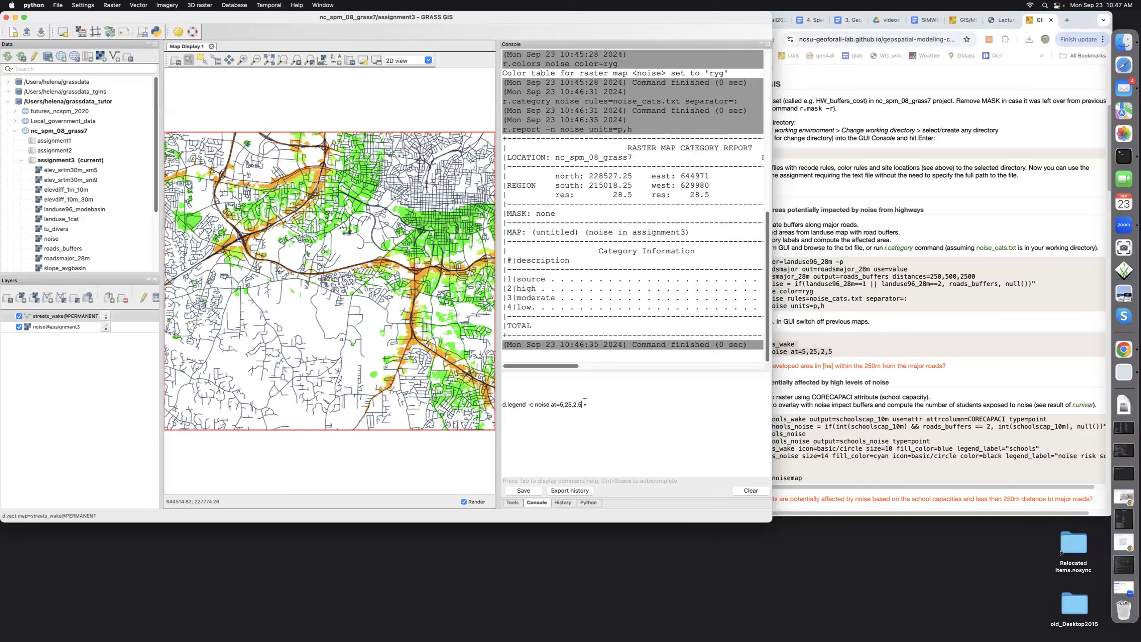
key(Return)
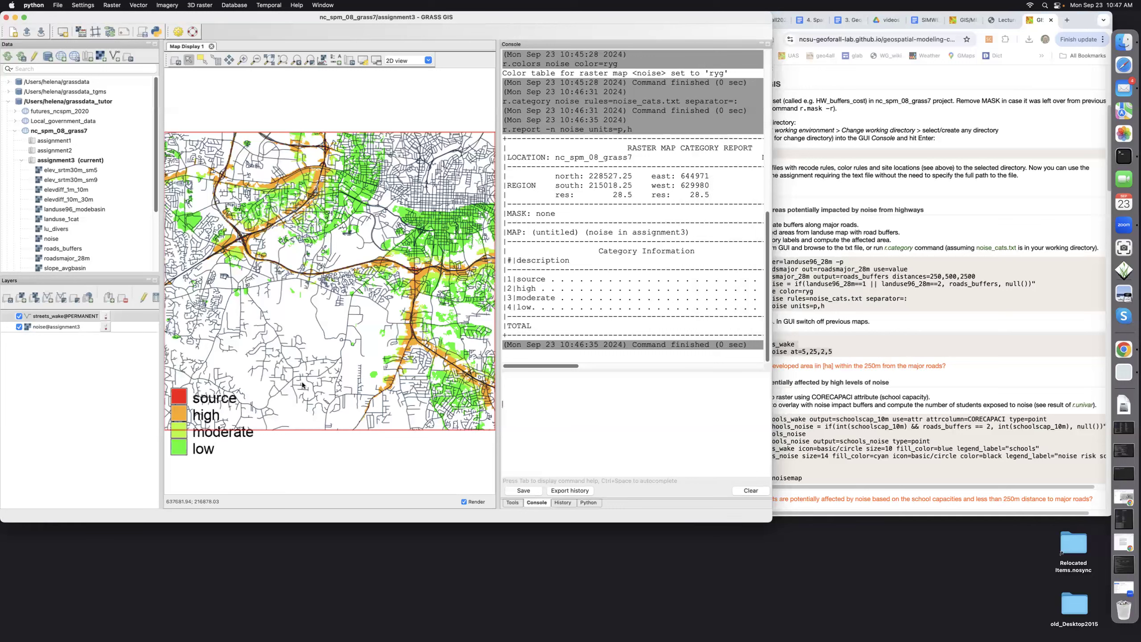
Resize the noise legend smaller and place it in the empty area below the southwest corner of the map
right_click(179, 413)
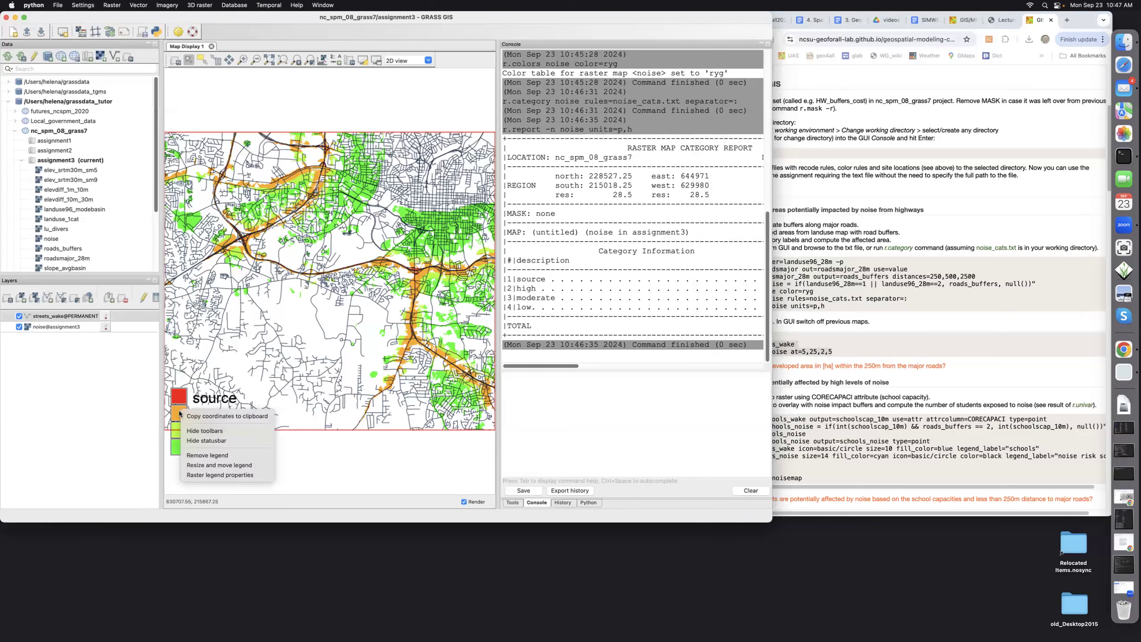
click(187, 466)
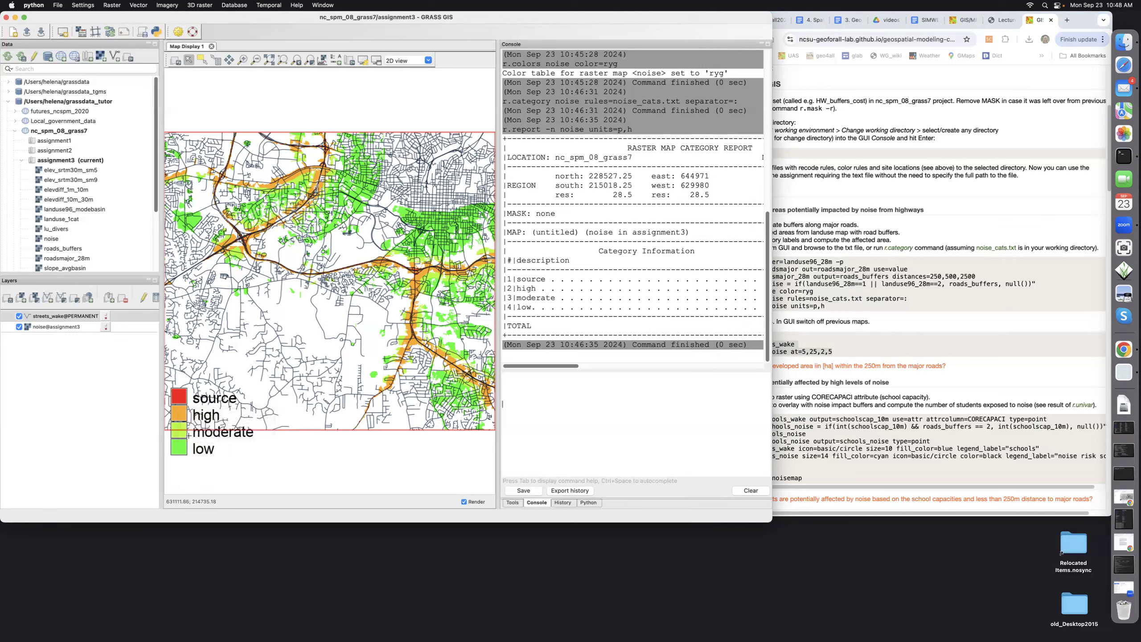
mouse_move(188, 435)
mouse_down()
mouse_move(199, 478)
mouse_move(179, 456)
mouse_up()
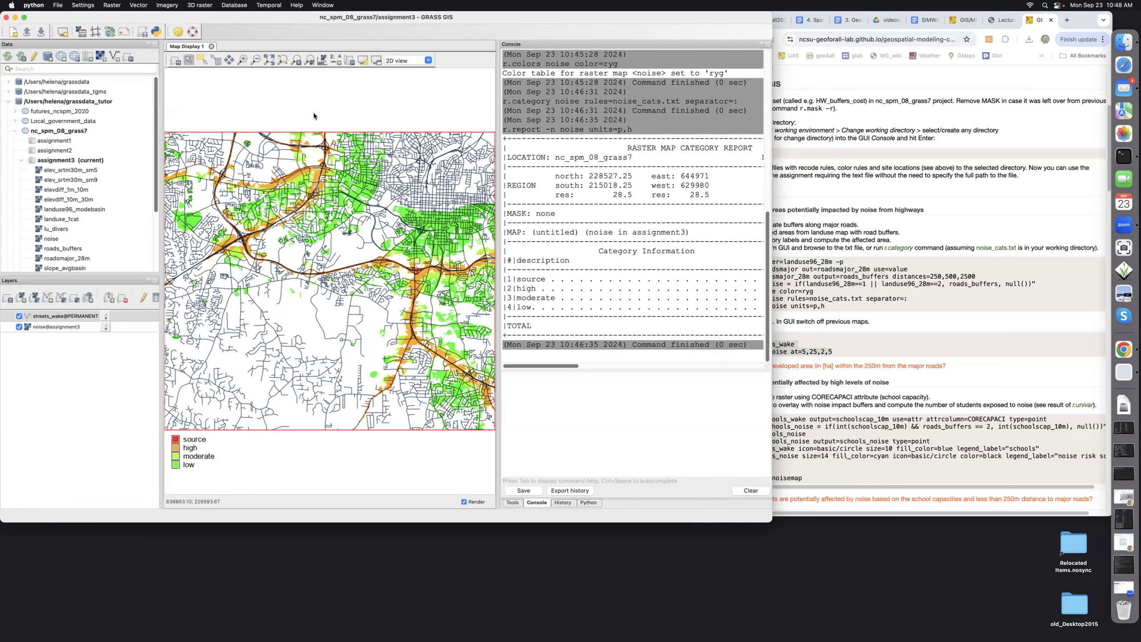
Add a classic-style scale bar with 10 segments and place it below the map beside the noise legend
click(332, 57)
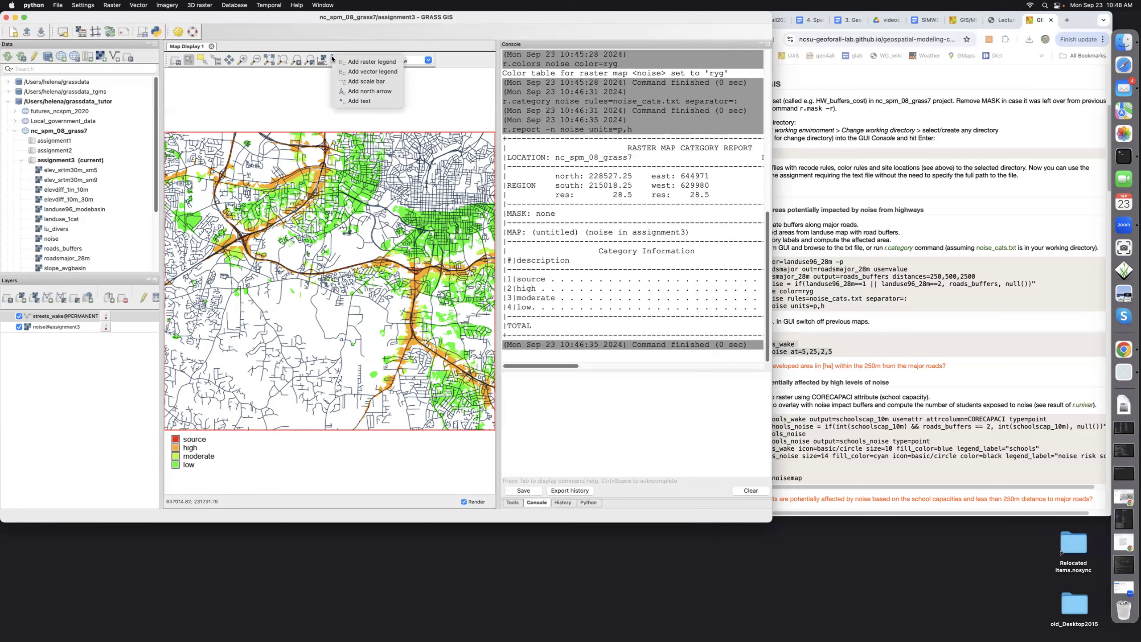
click(354, 82)
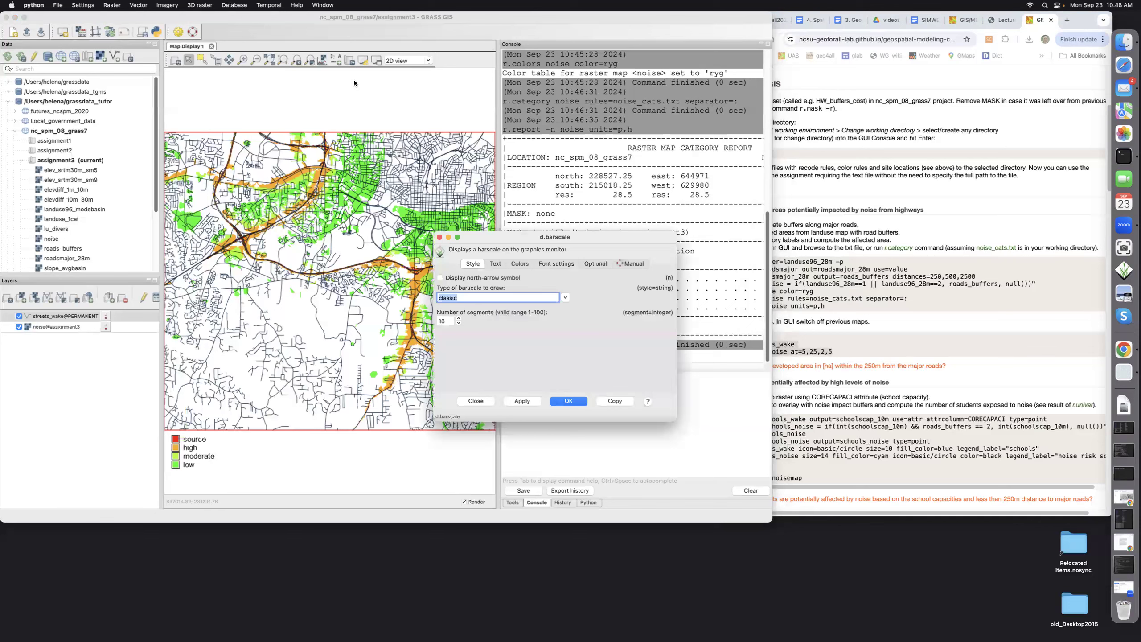
click(560, 402)
drag(213, 93, 290, 450)
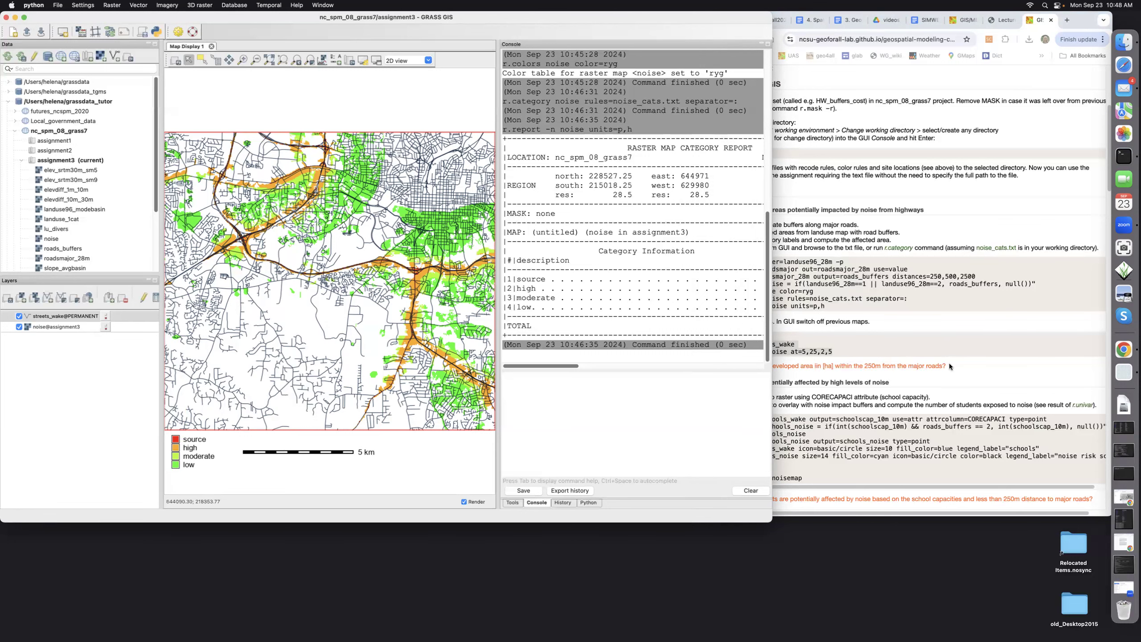
Check the display instructions on the assignment page and save the map display as a PNG image in the hw3 folder
click(959, 378)
scroll(959, 378, down, 1)
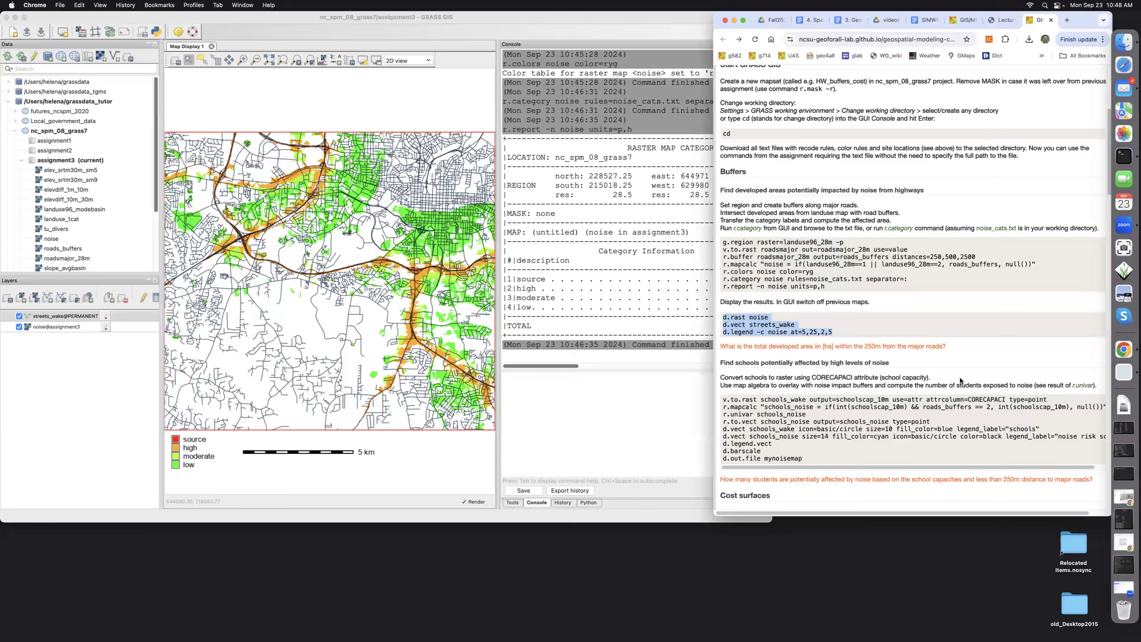
click(891, 324)
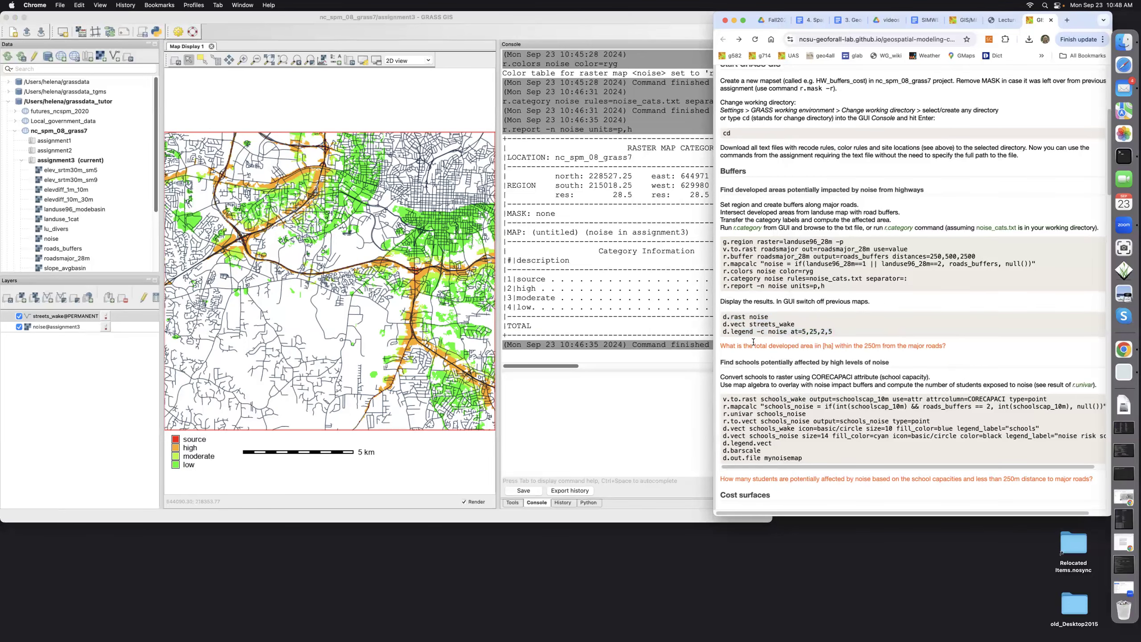
click(350, 61)
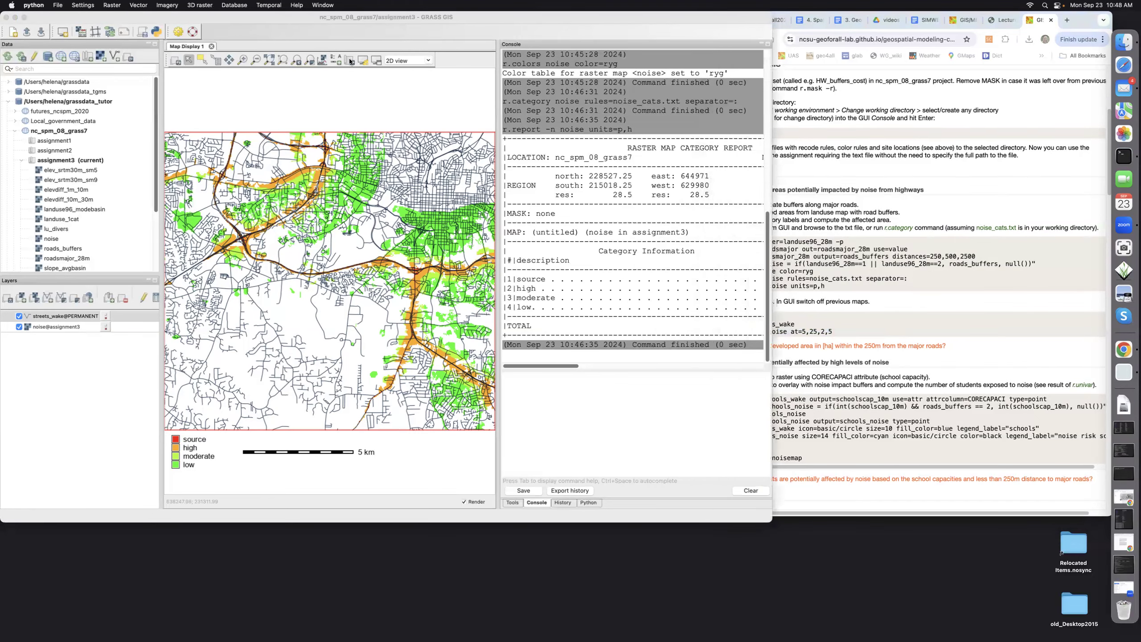
click(350, 61)
click(354, 314)
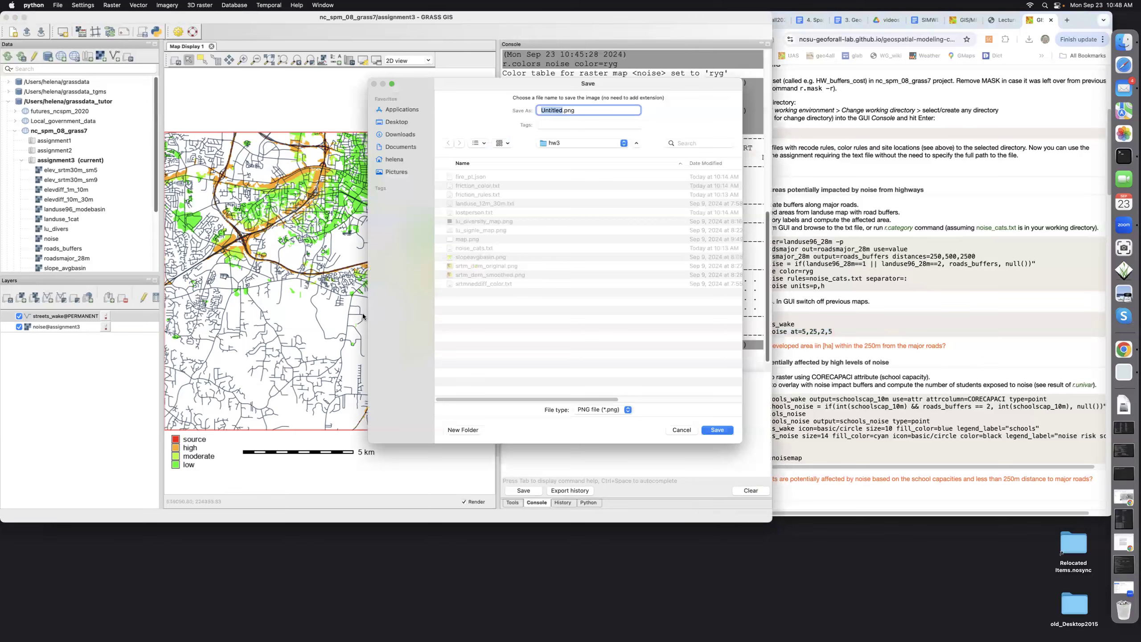
click(720, 430)
Copy the school noise commands from the assignment page into the console and rasterize schools_wake points to schoolscap_10m using the CORECAPACI attribute
click(1004, 362)
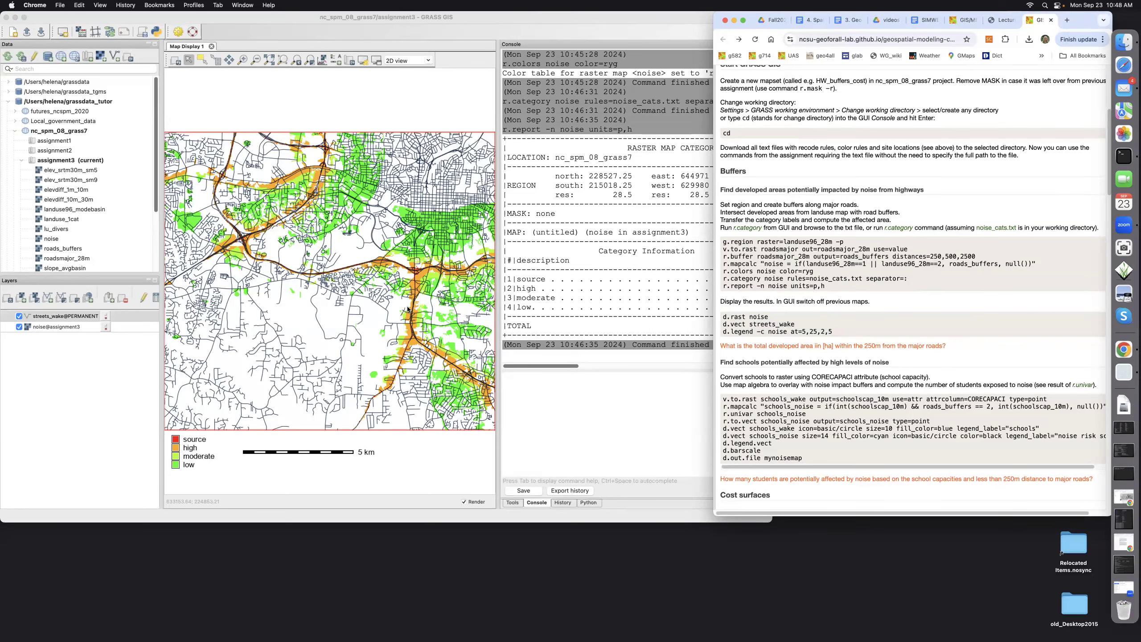
scroll(1015, 367, down, 1)
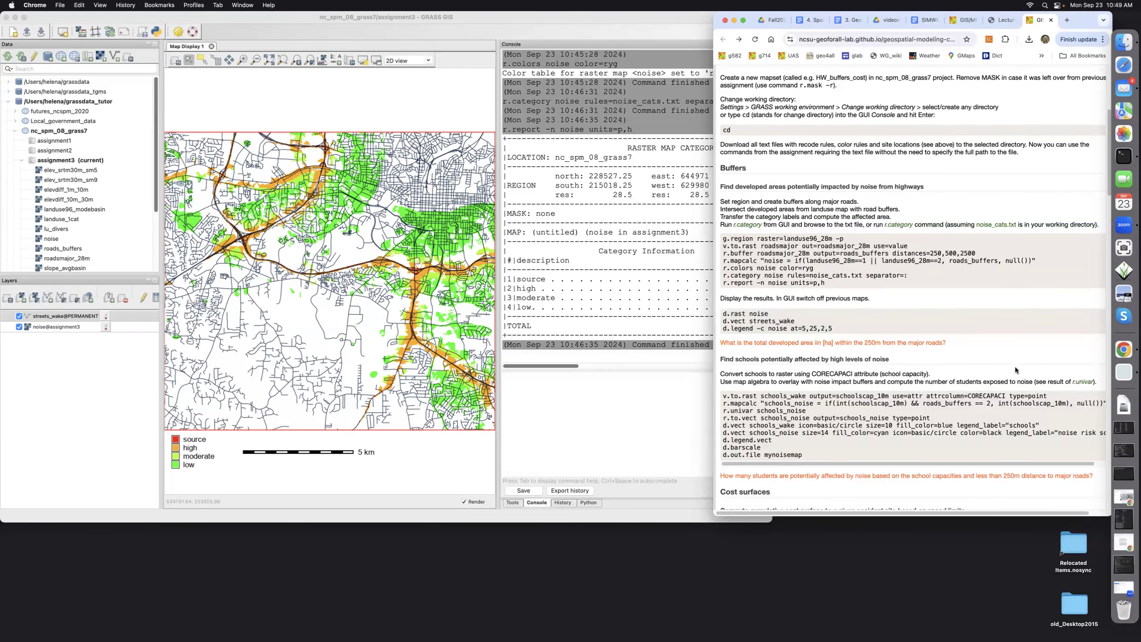
scroll(1015, 366, down, 3)
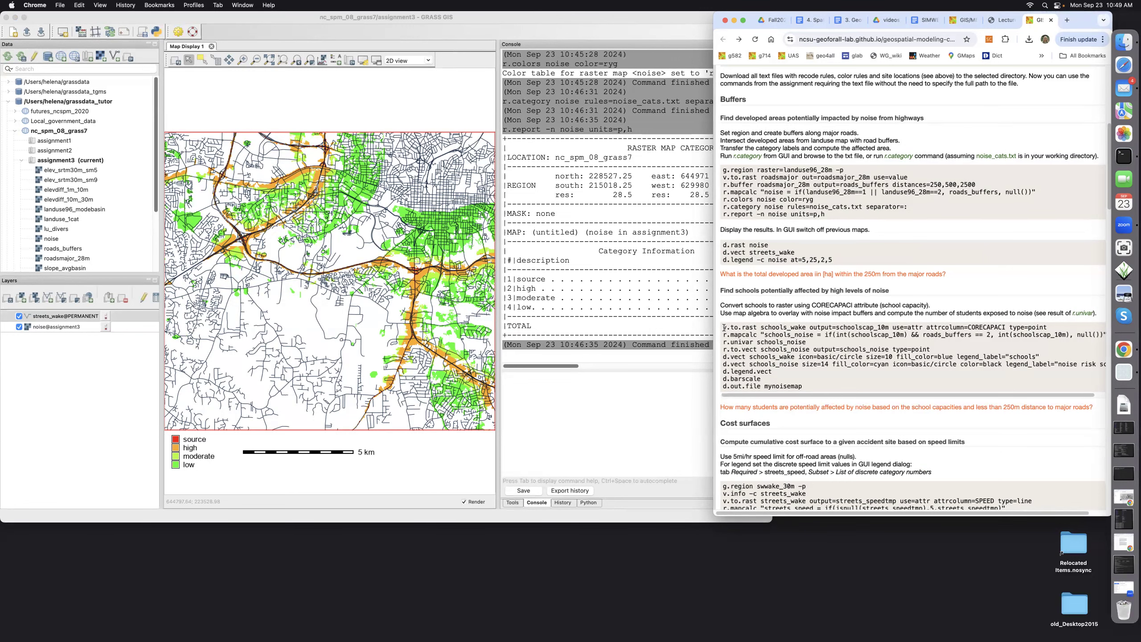
drag(792, 375, 810, 388)
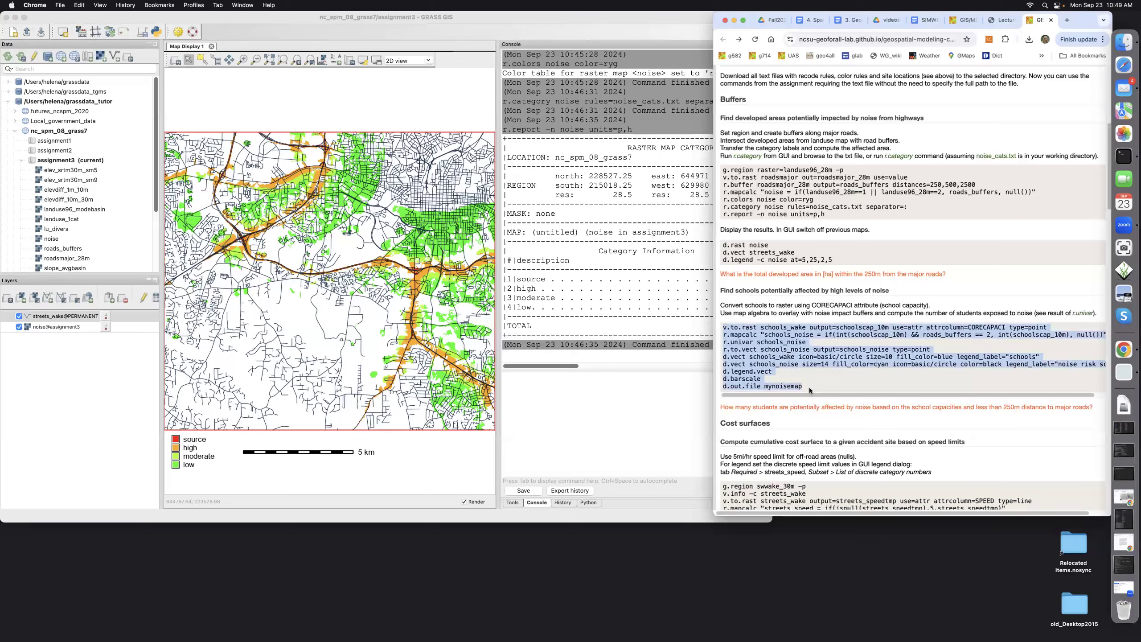
key(super+c)
click(512, 385)
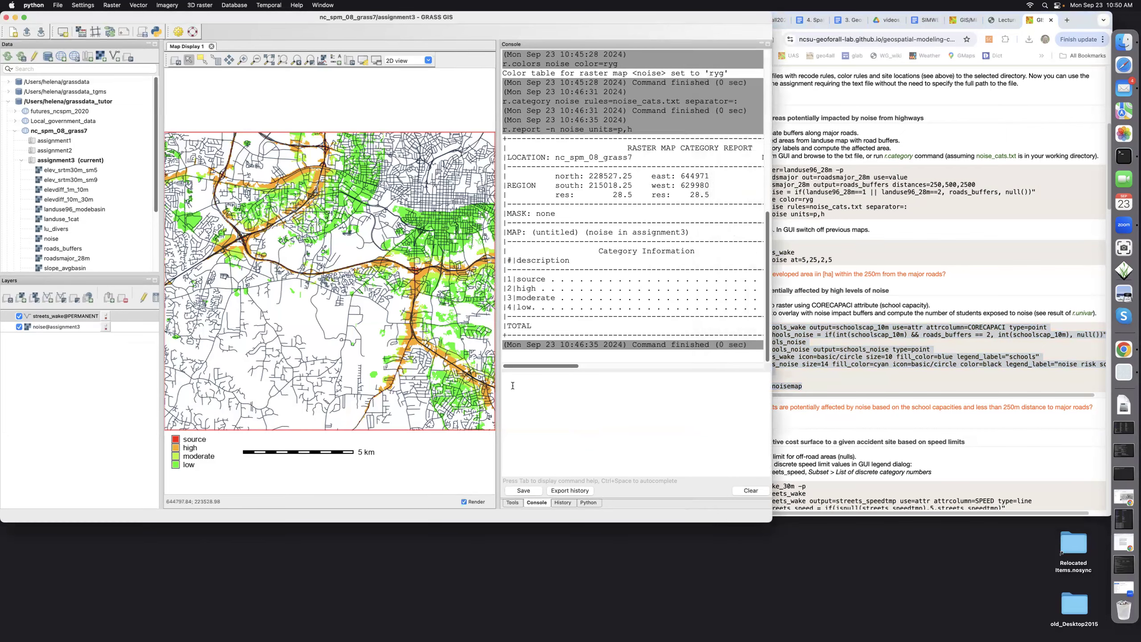
key(super+v)
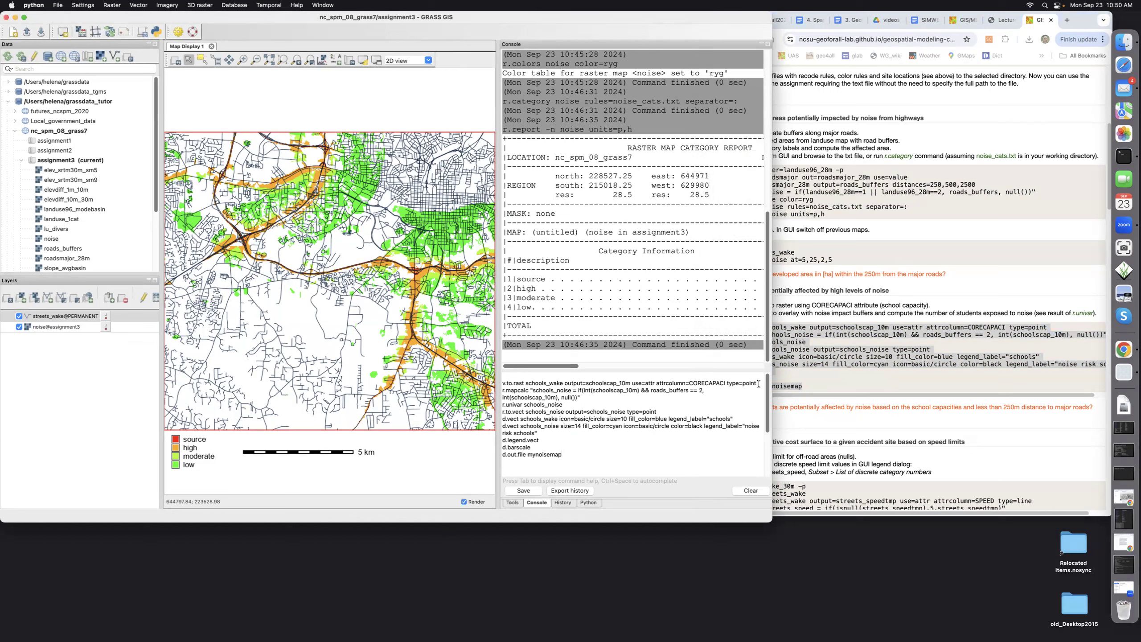
key(Return)
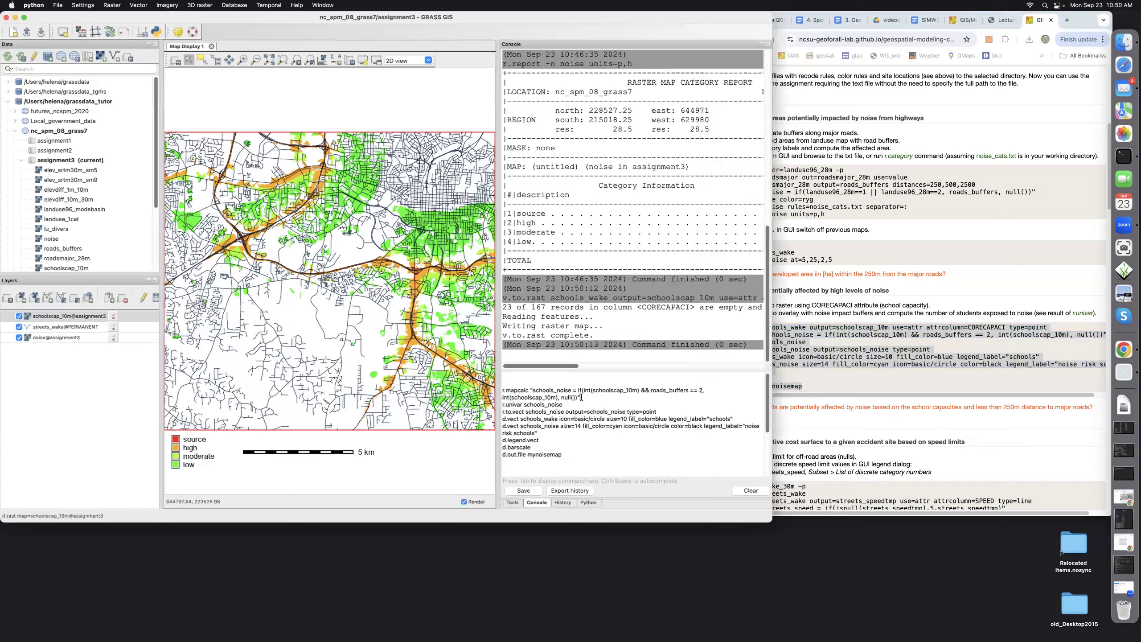
Hide the streets_wake and noise layers to examine the schoolscap_10m raster cells, and show both layers again
click(18, 326)
click(19, 337)
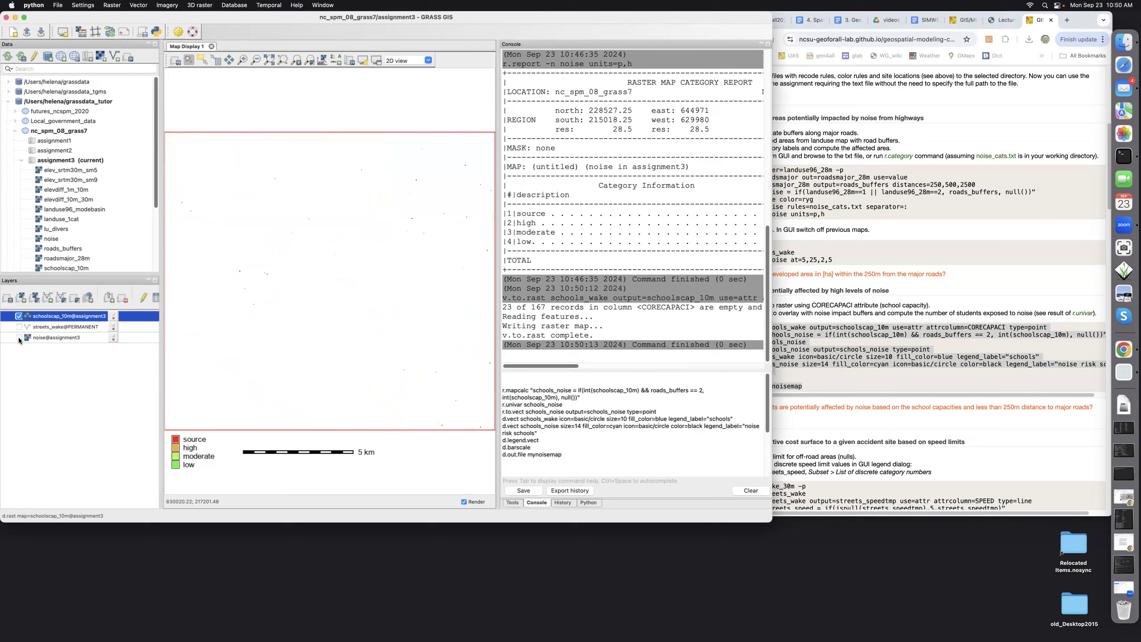
click(18, 338)
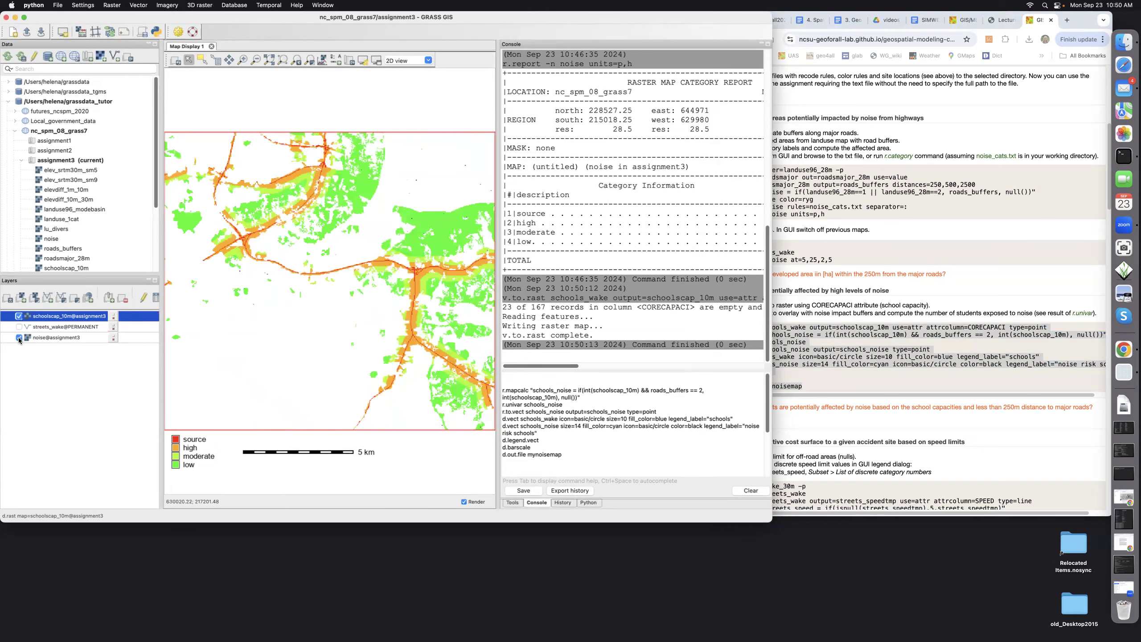
click(18, 326)
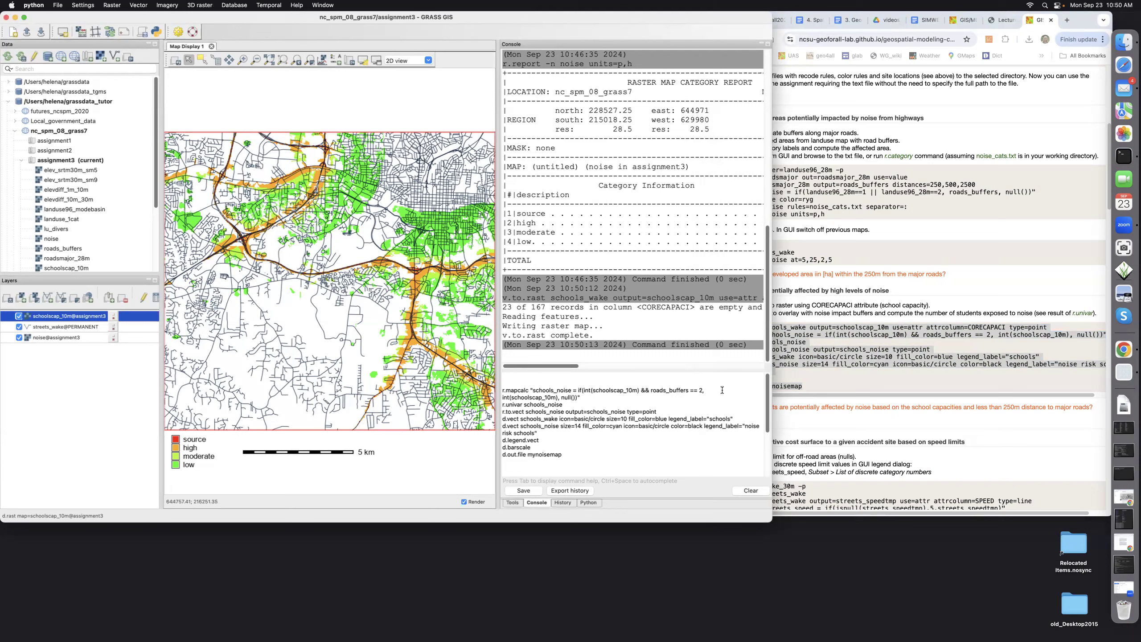
Compute schools_noise with r.mapcalc from int(schoolscap_10m) where roads_buffers equals 2, else null, and get its statistics with r.univar
click(583, 397)
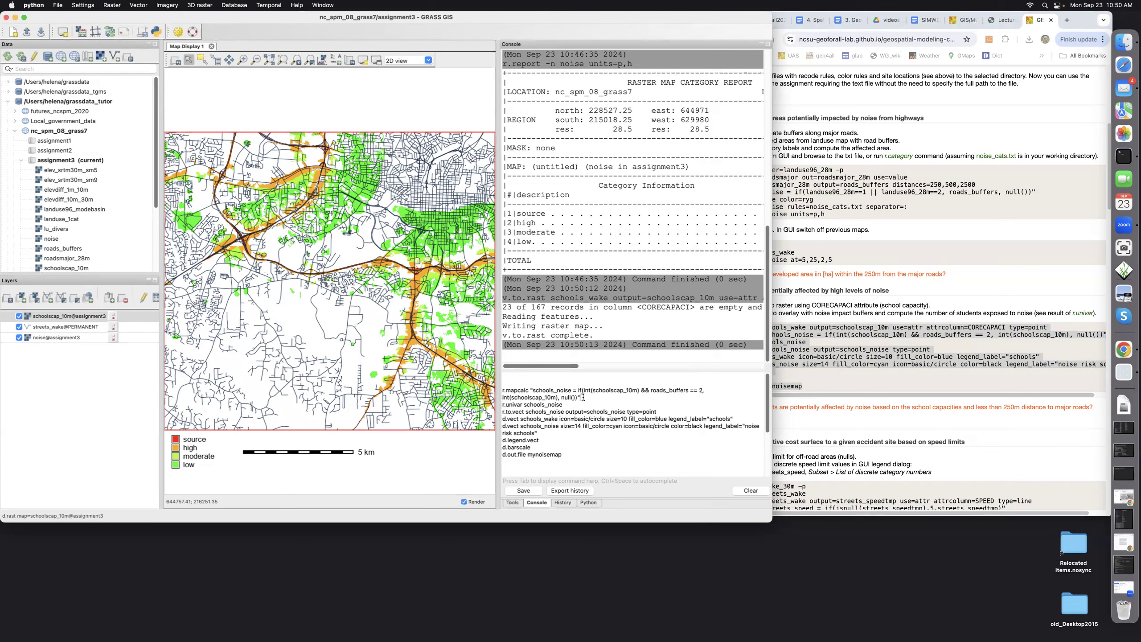
key(Return)
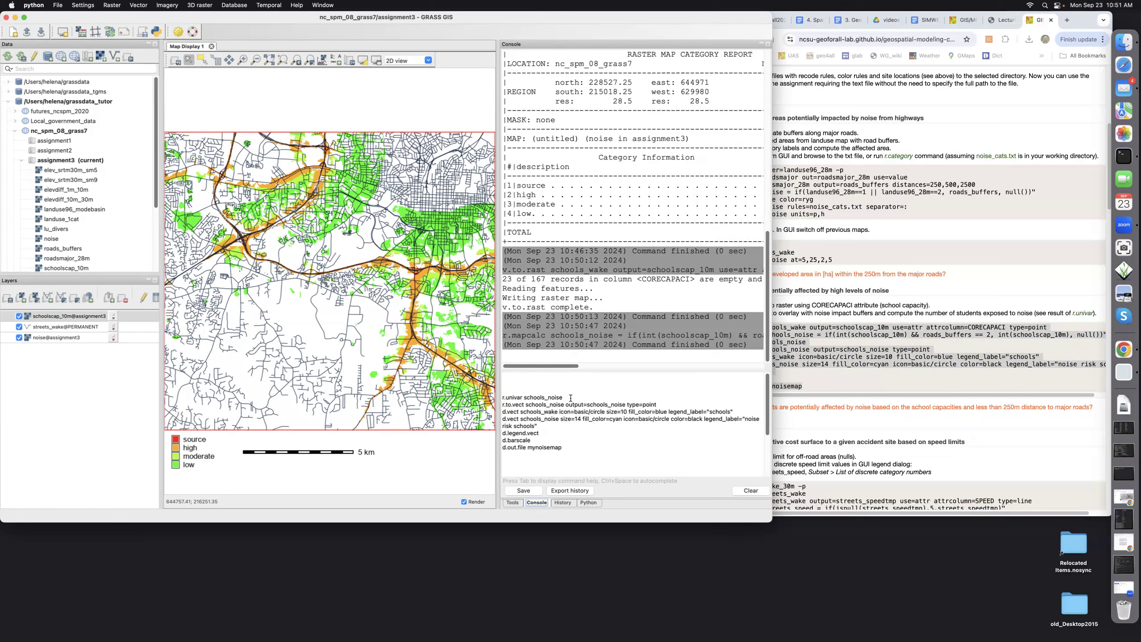
click(571, 397)
key(Return)
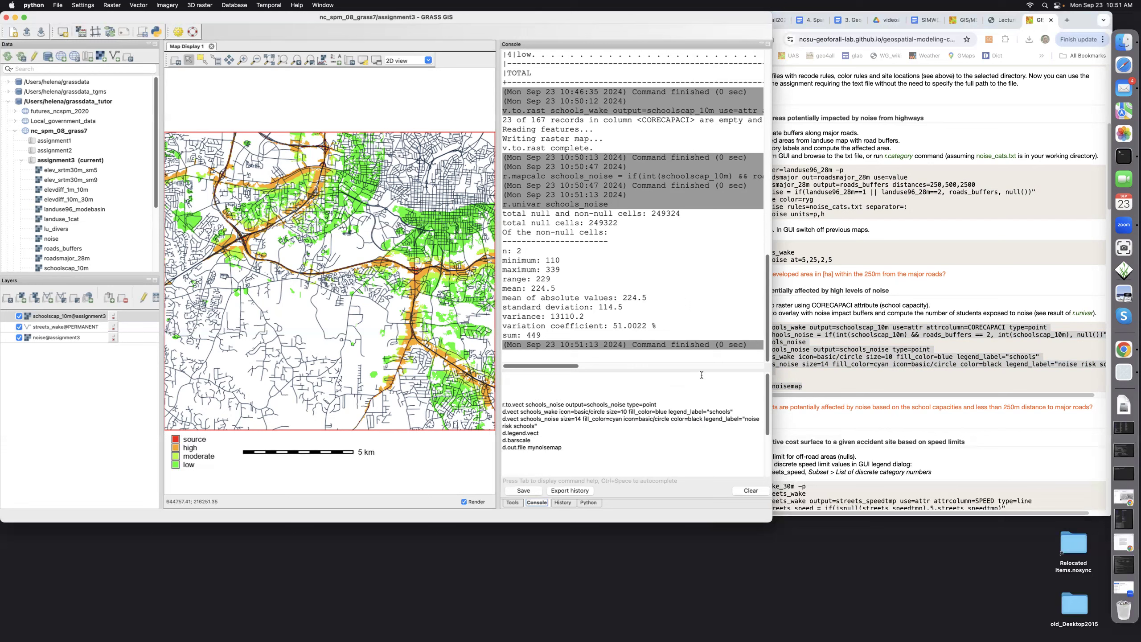
Convert schools_noise to vector points, and overlay schools_wake as blue size-10 circles and schools_noise as cyan size-14 circles labelled "noise risk schools"
click(661, 405)
key(Return)
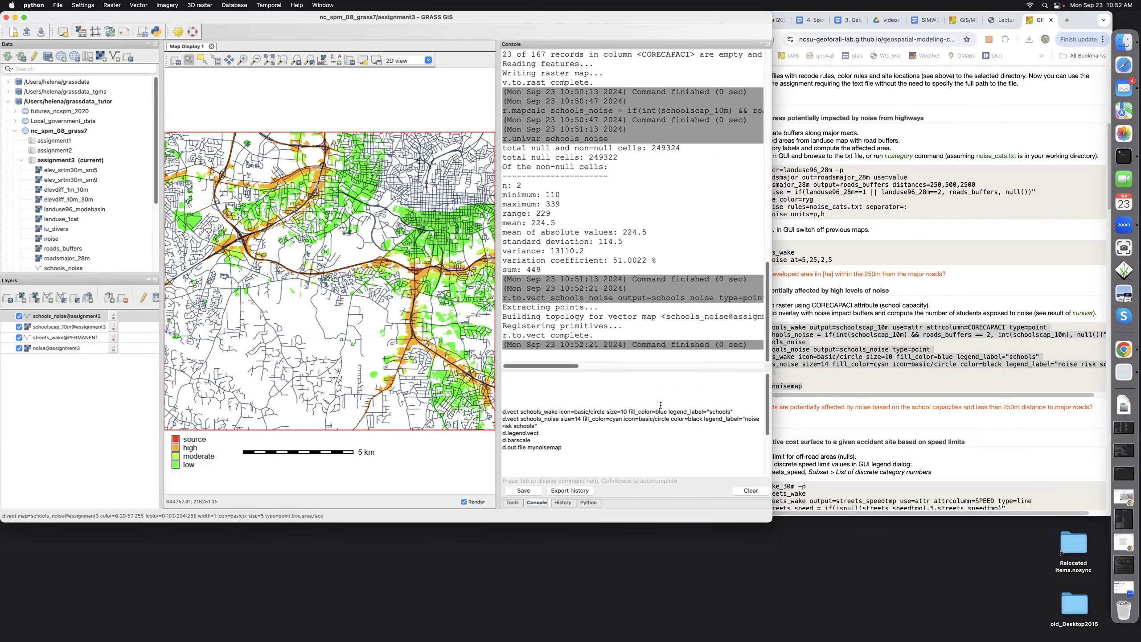
click(738, 410)
key(Return)
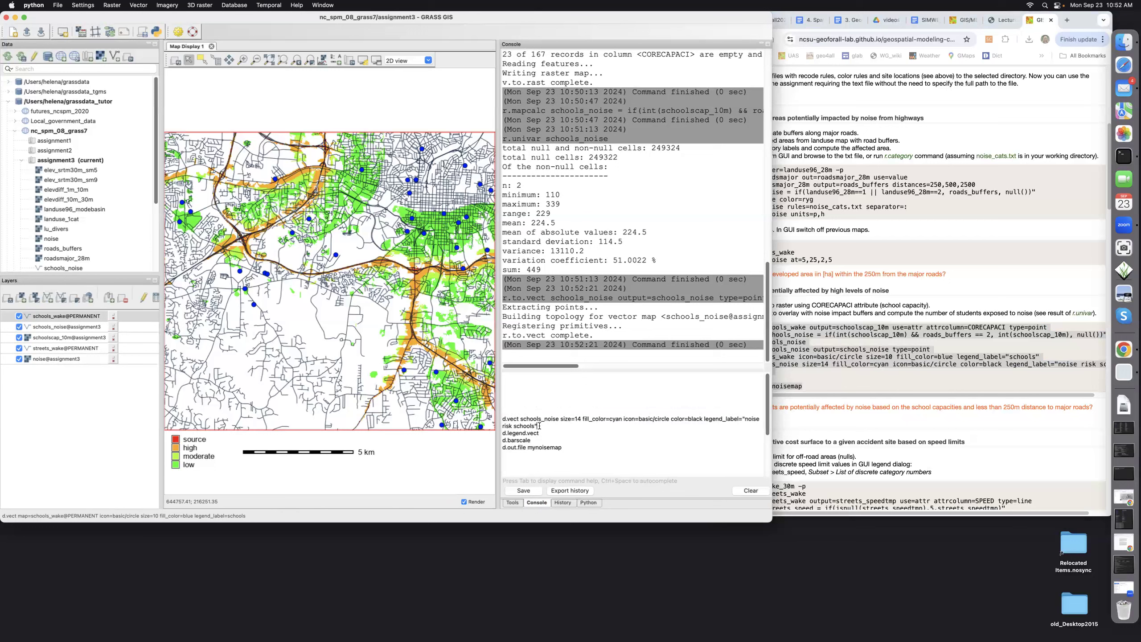
key(Return)
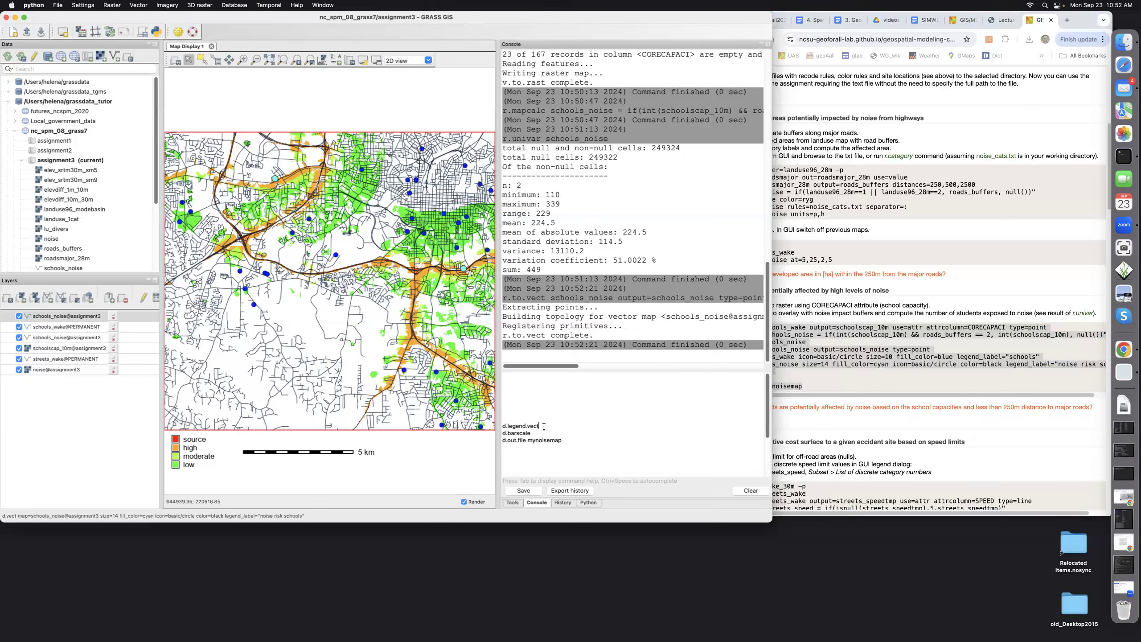
Add a one-column vector legend with symbol size 20 and place it below the map beside the scale bar
key(Return)
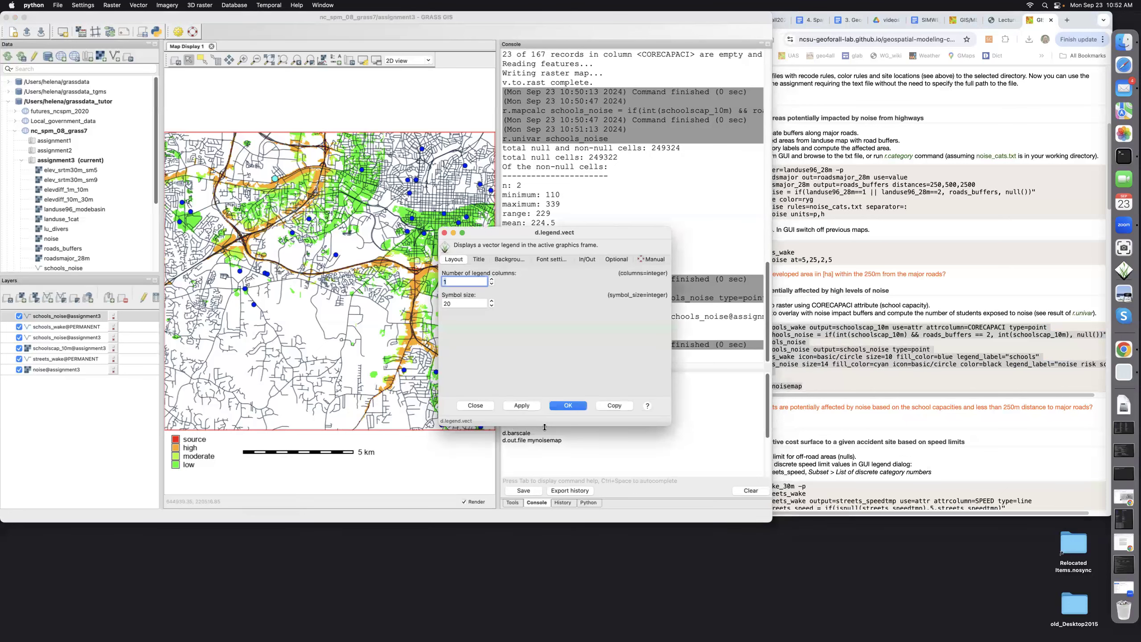
click(568, 406)
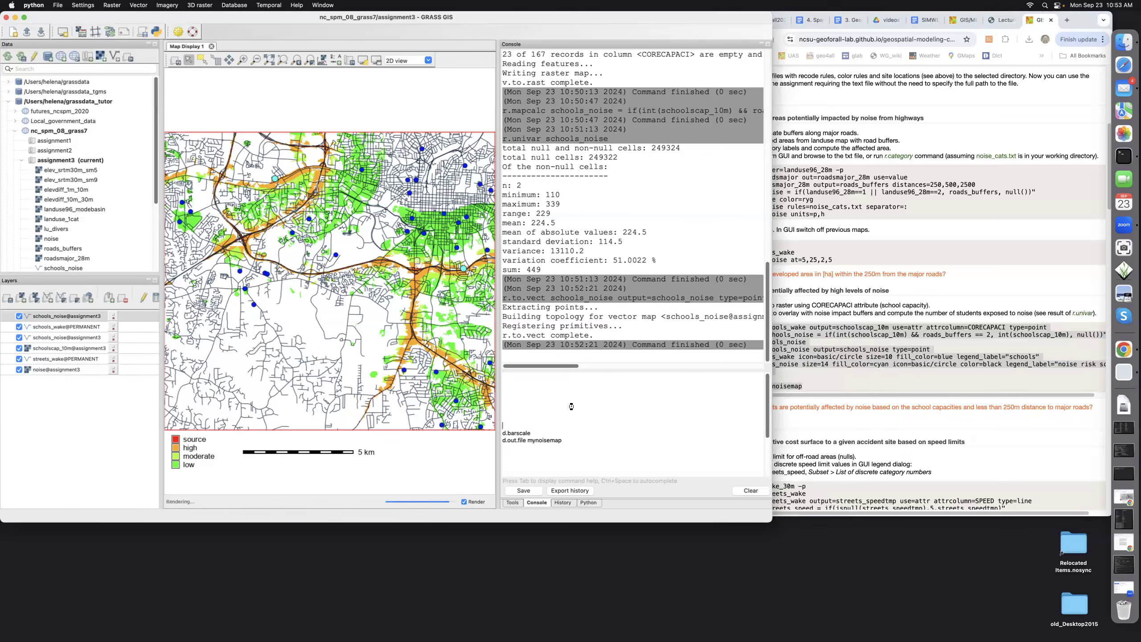
drag(259, 166, 421, 449)
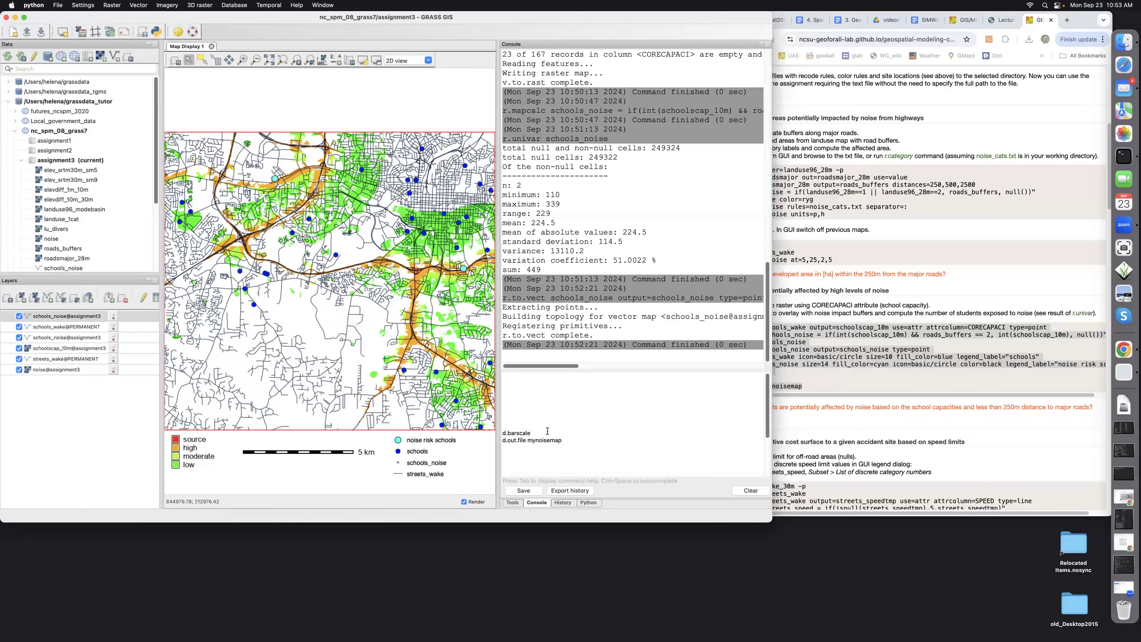
Export the school noise map display at the default image size as the PNG file myschoolsnoise in the hw3 folder
click(349, 61)
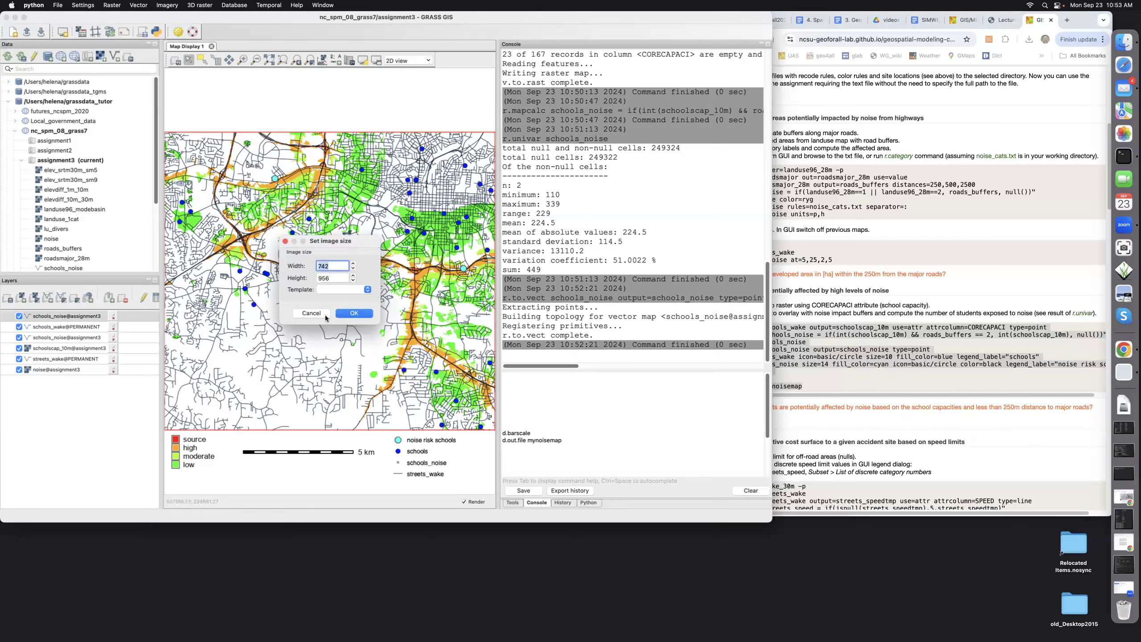
click(352, 315)
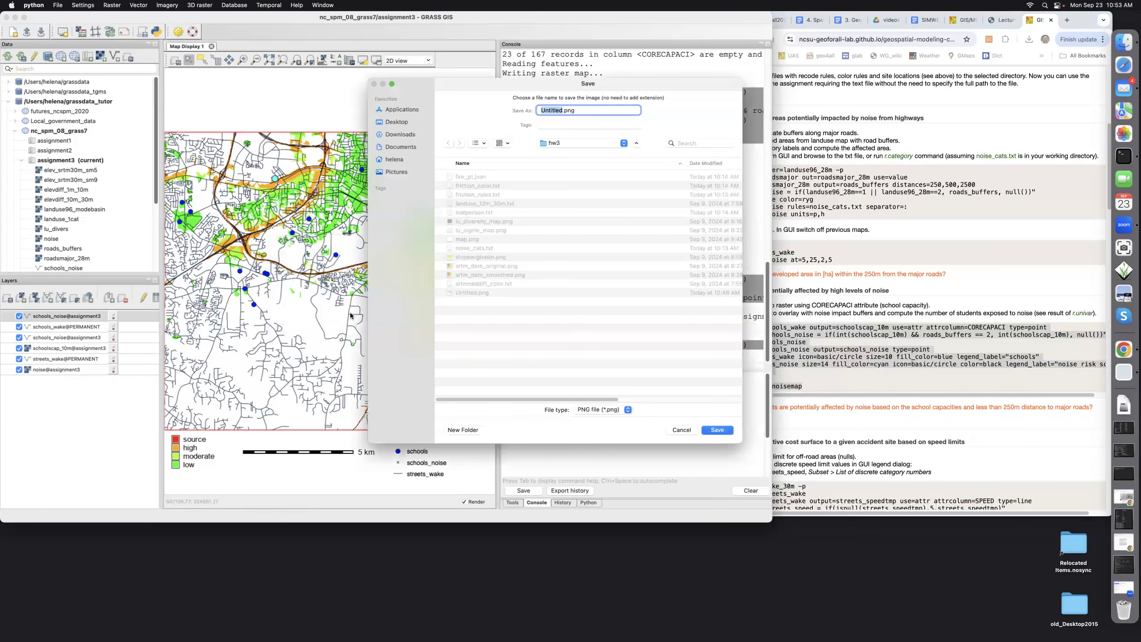
click(717, 430)
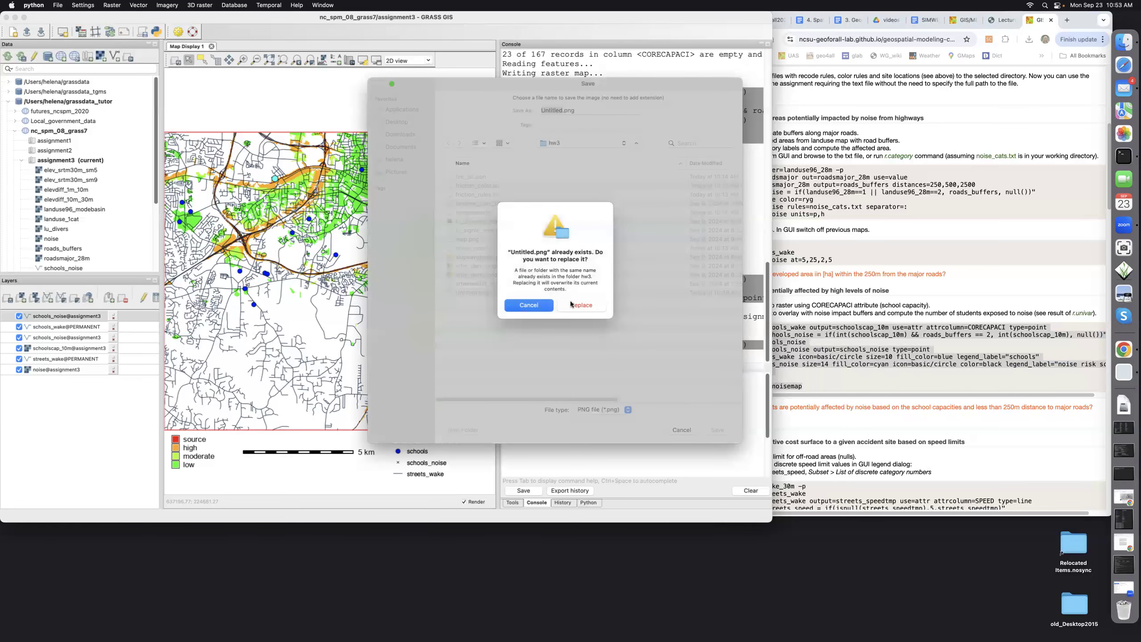
click(546, 305)
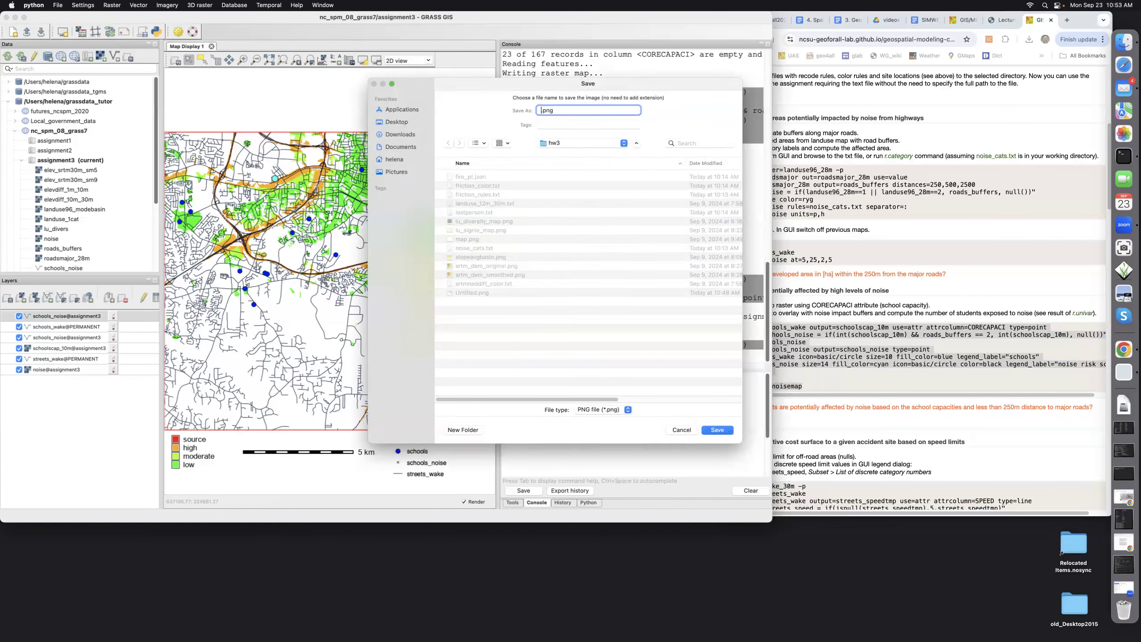
text(myschoolsnoise)
click(718, 430)
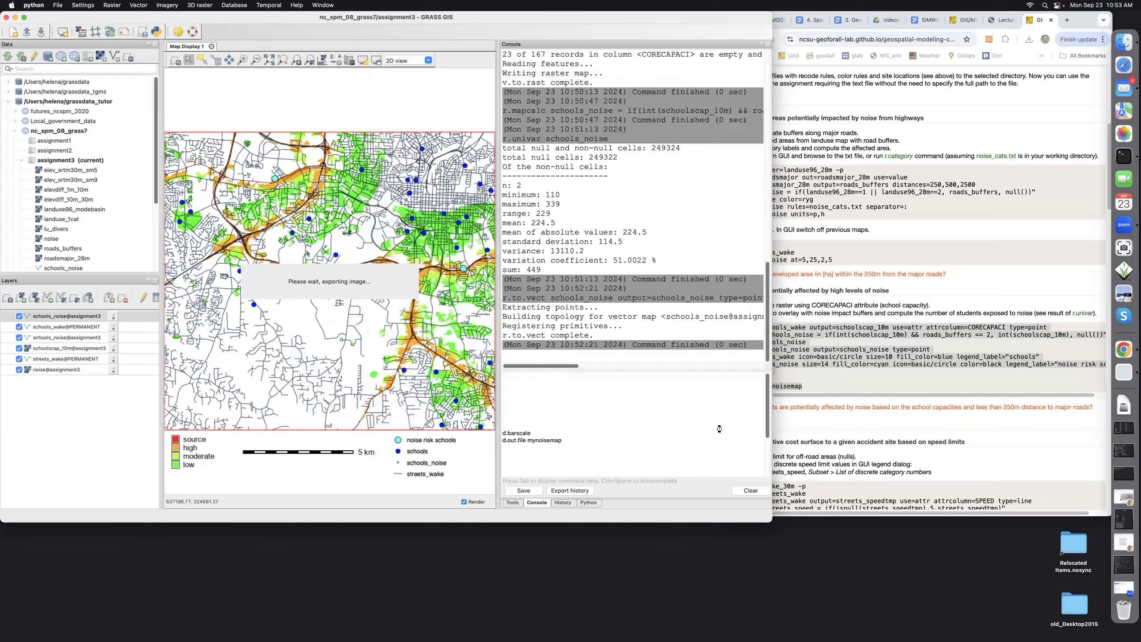
Remove all map layers with d.erase and remove the noise category legend, ready for the assignment's Cost surfaces section
click(881, 425)
scroll(881, 426, down, 5)
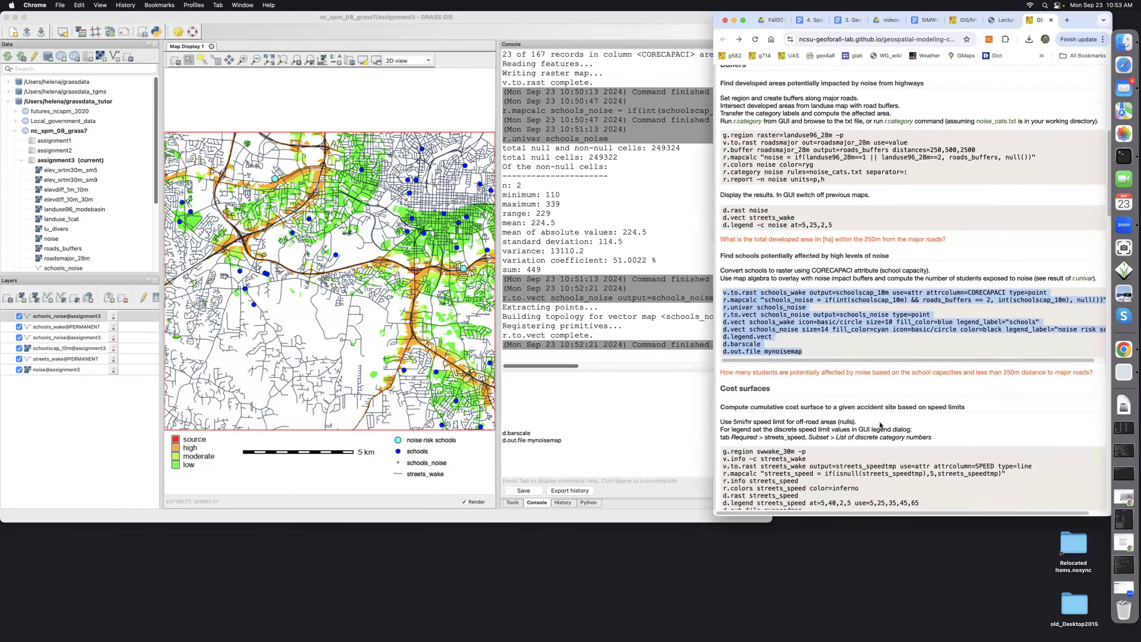
scroll(881, 425, down, 5)
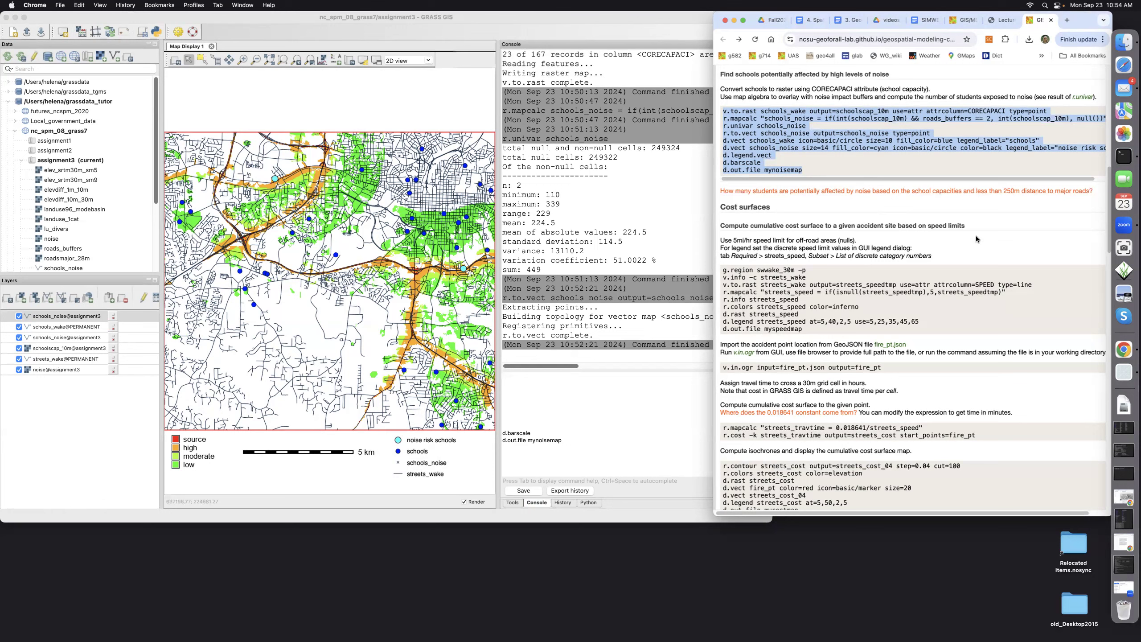
scroll(976, 239, down, 3)
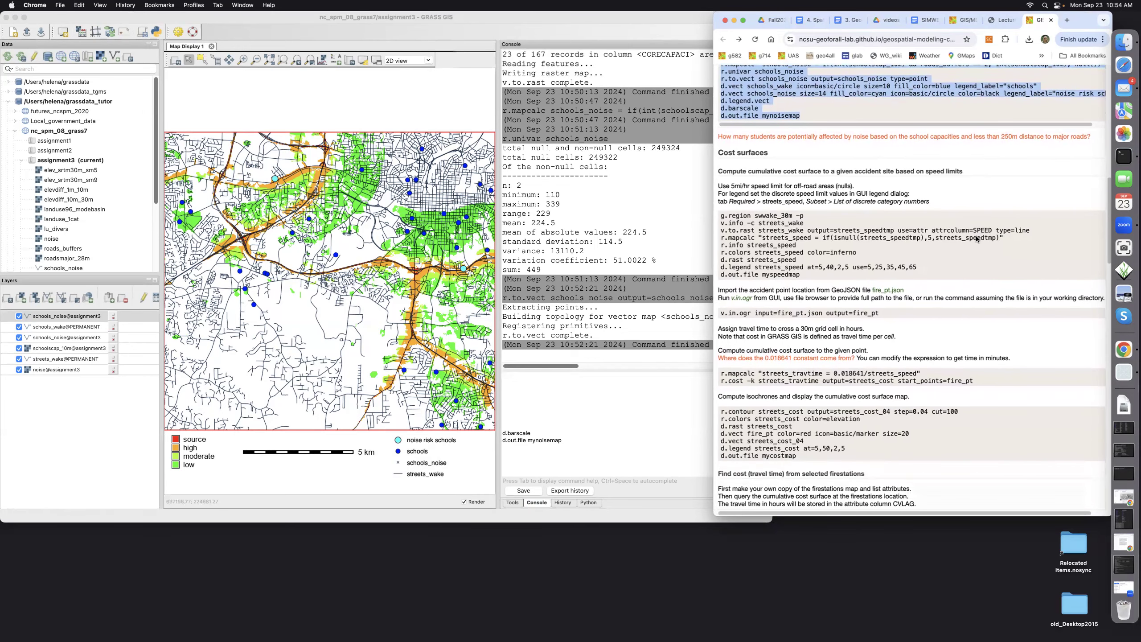
scroll(976, 239, up, 1)
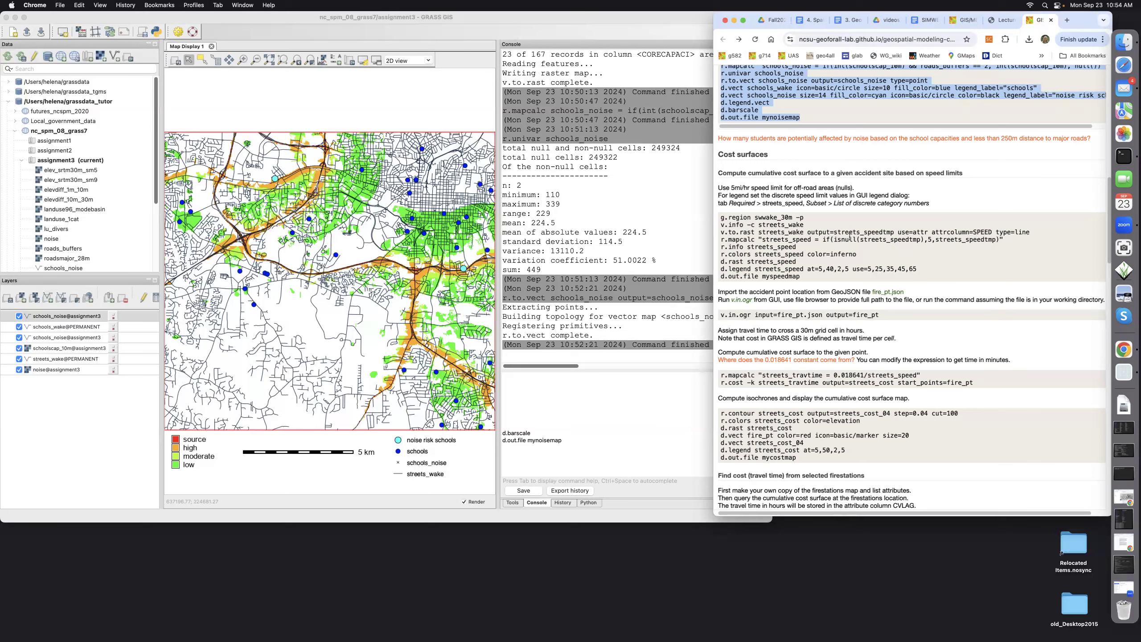
click(505, 387)
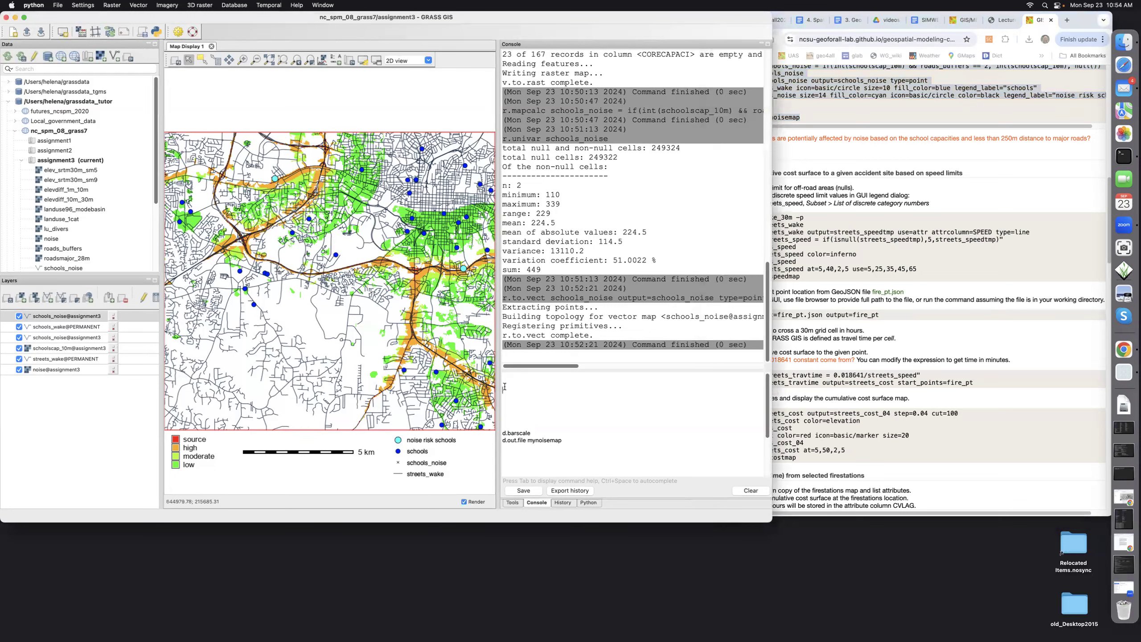
text(d.erase)
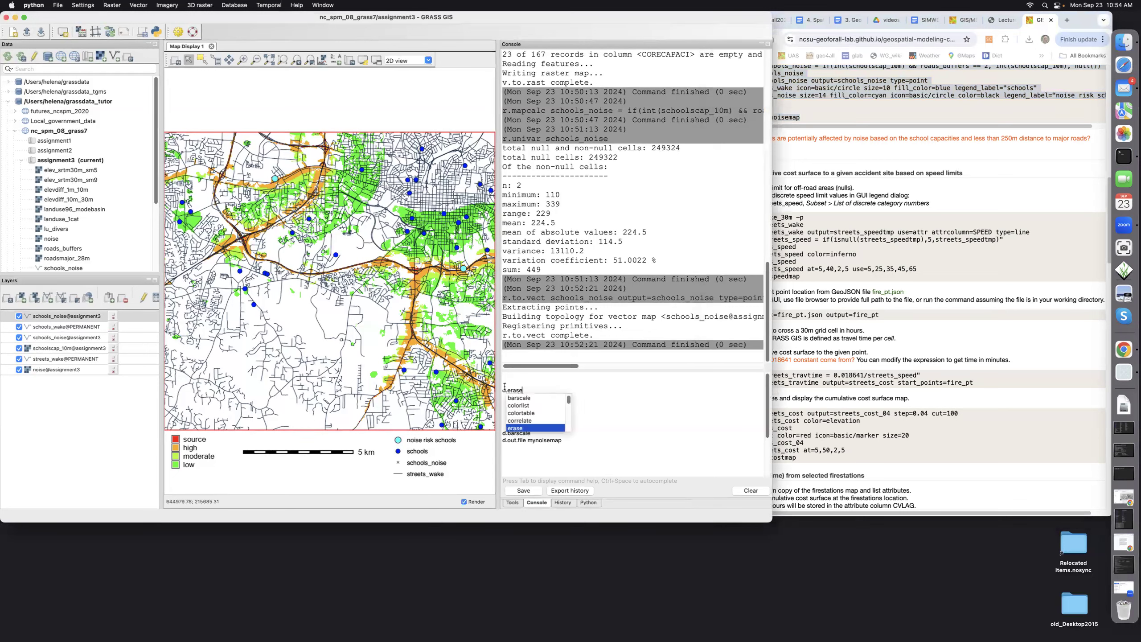
key(Return)
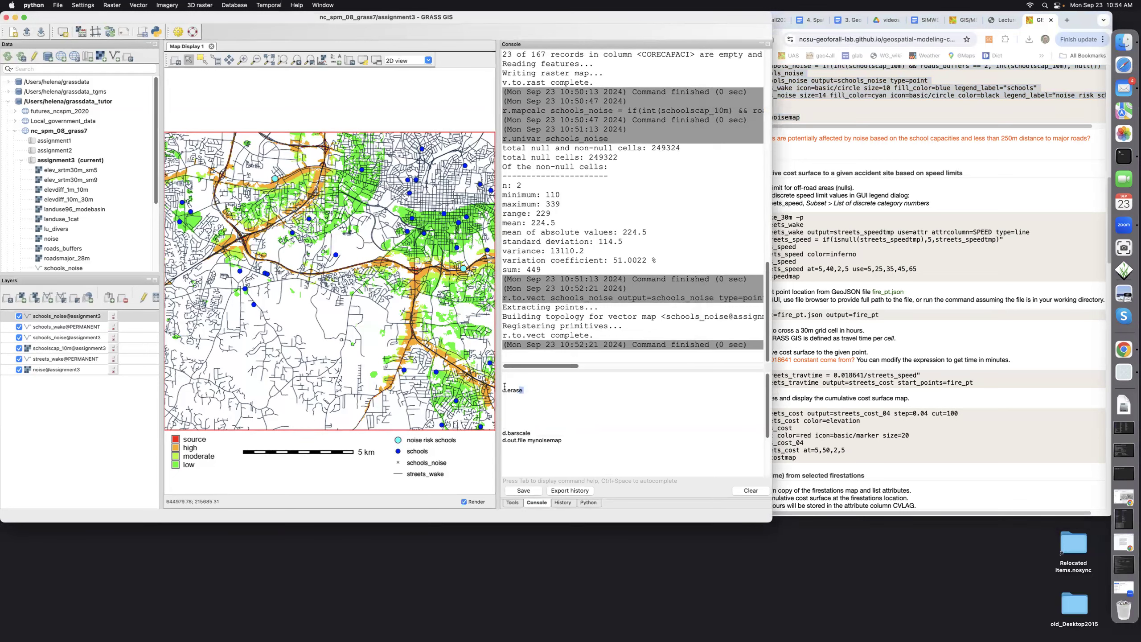
click(525, 390)
key(Return)
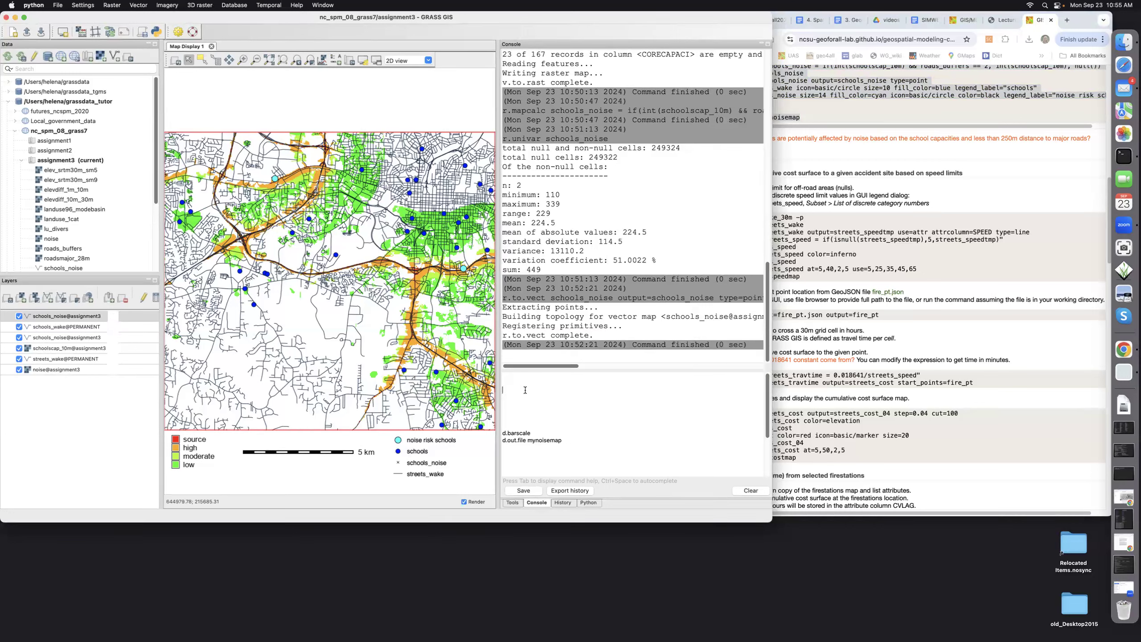
right_click(189, 447)
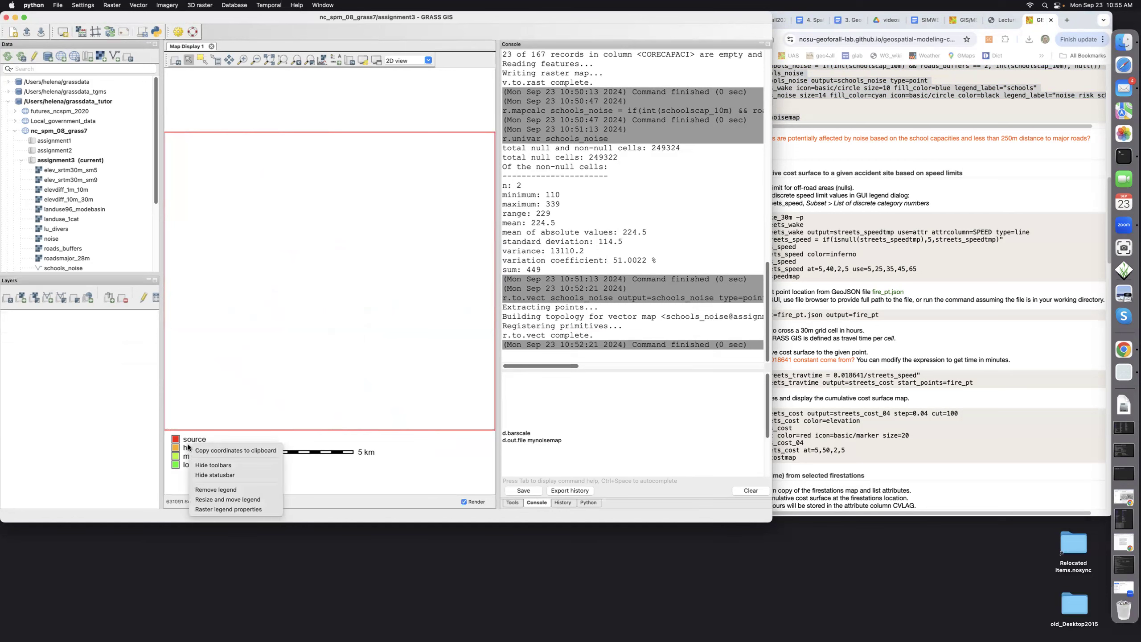
click(204, 492)
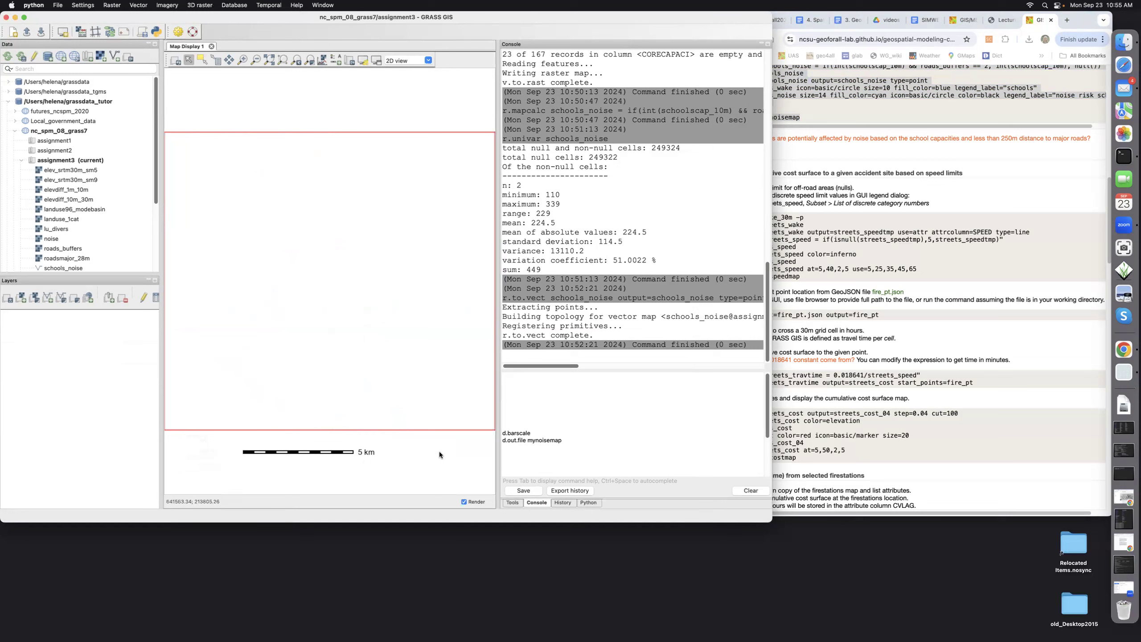
Replace the leftover console commands with the assignment's street speed command block, from g.region swwake_30m -p through d.out.file myspeedmap
drag(566, 441, 499, 433)
key(BackSpace)
click(988, 322)
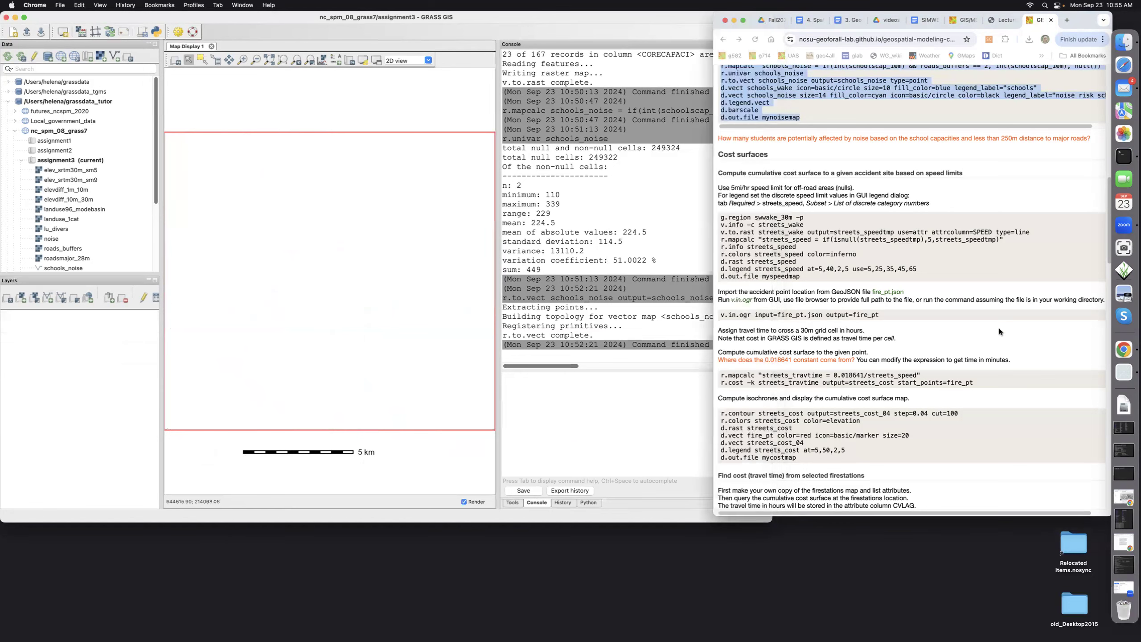
click(722, 216)
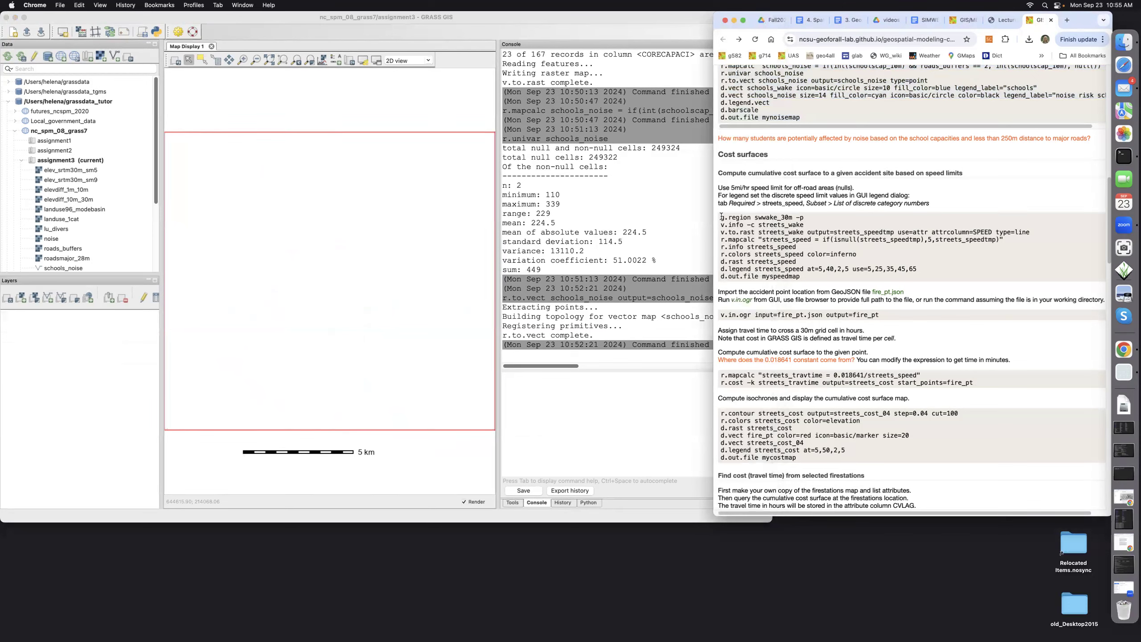
drag(721, 217, 803, 275)
key(super+c)
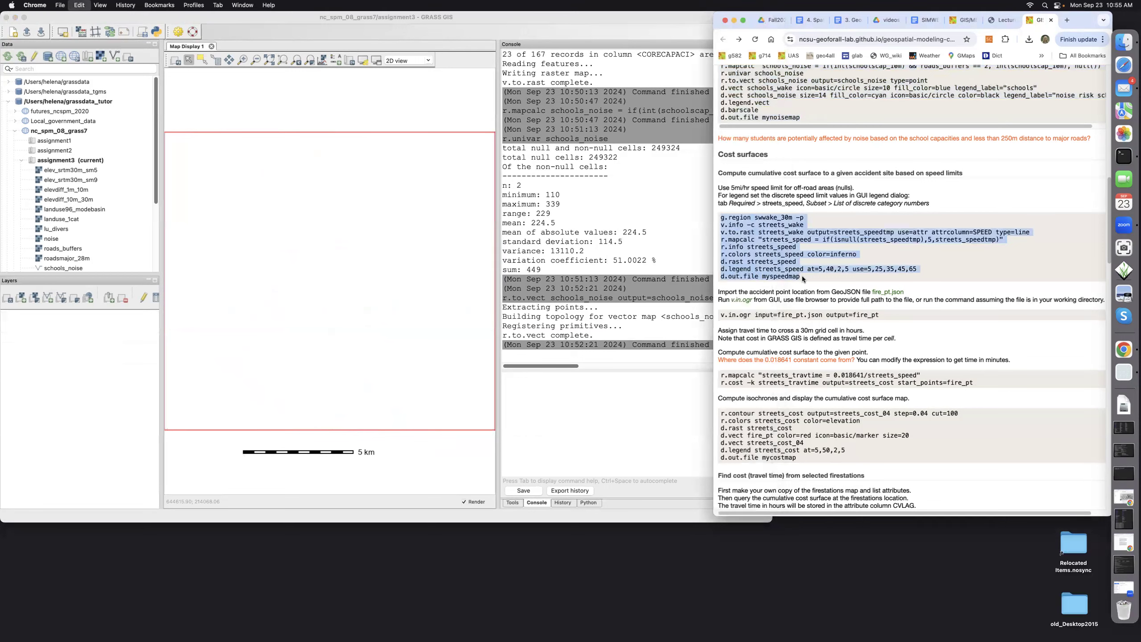
click(515, 392)
key(super+v)
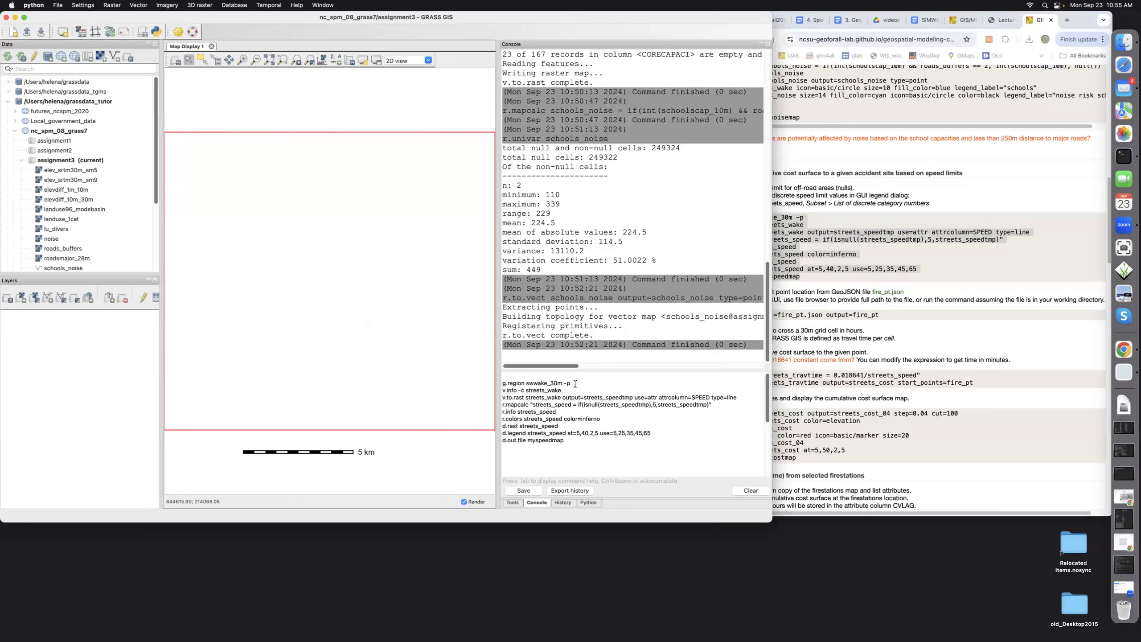
Set the computational region to swwake_30m with g.region -p, and list the attribute columns of streets_wake with v.info -c
key(Return)
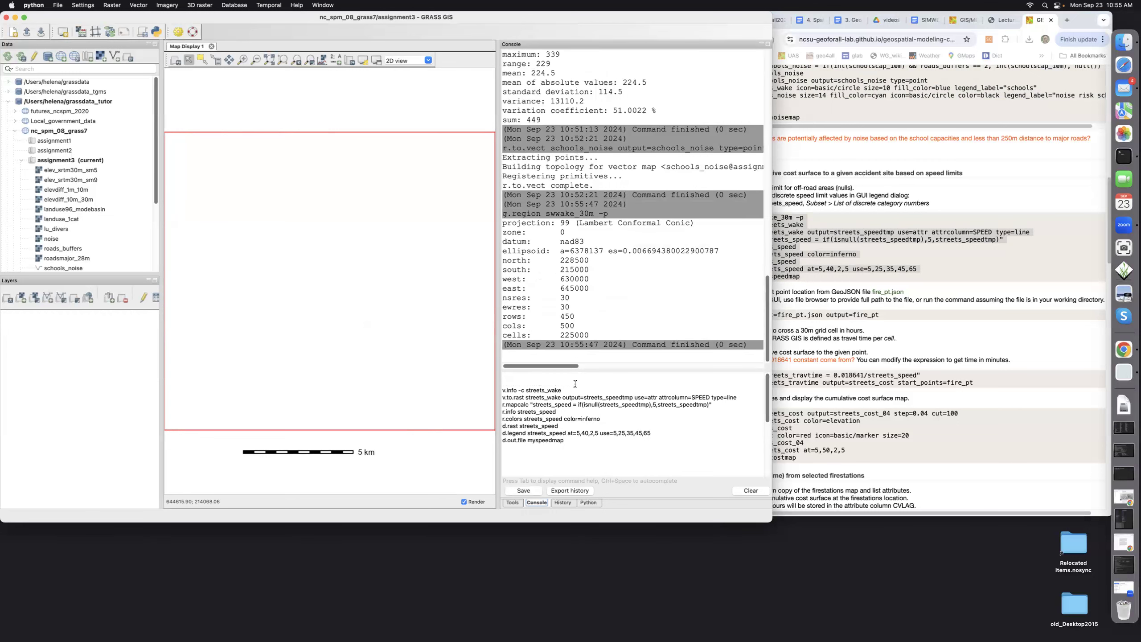
click(283, 57)
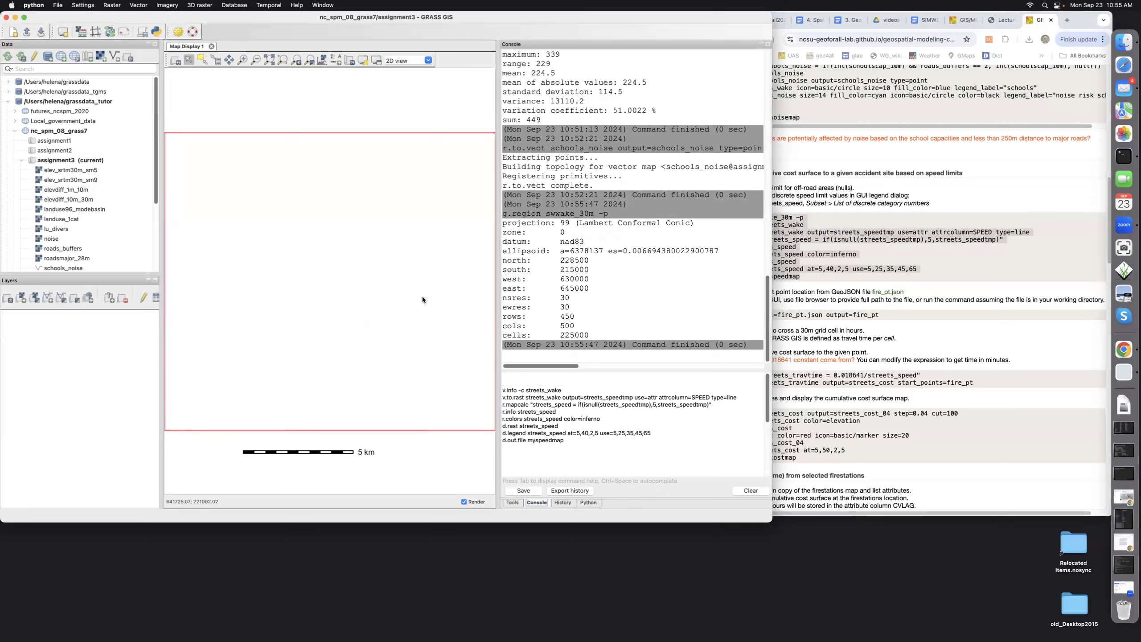
click(569, 388)
key(Return)
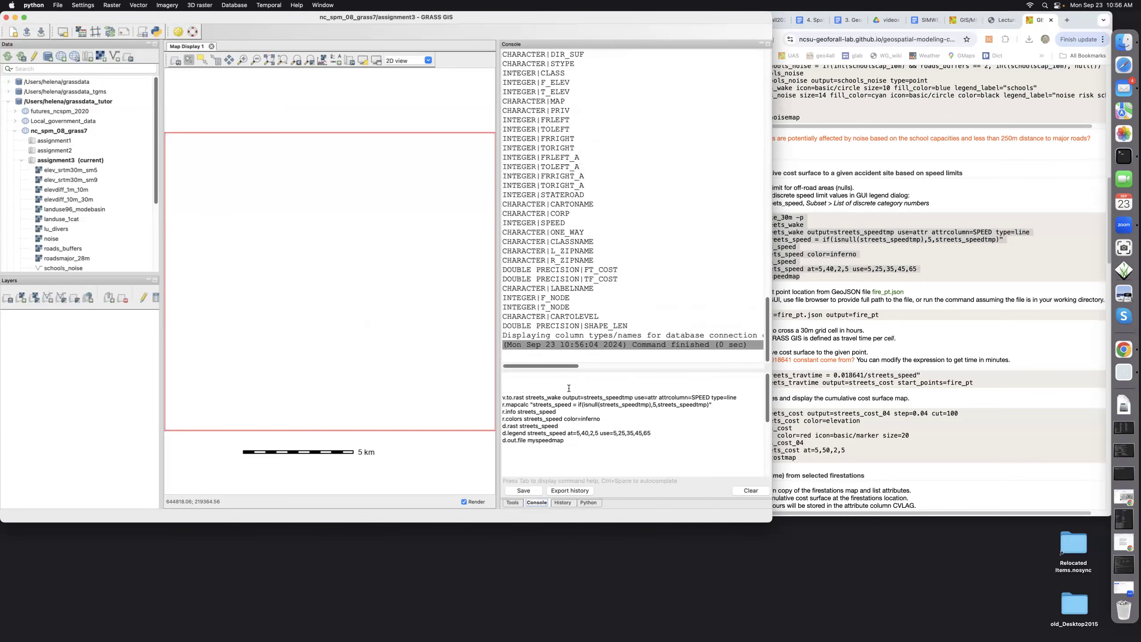
scroll(680, 246, up, 4)
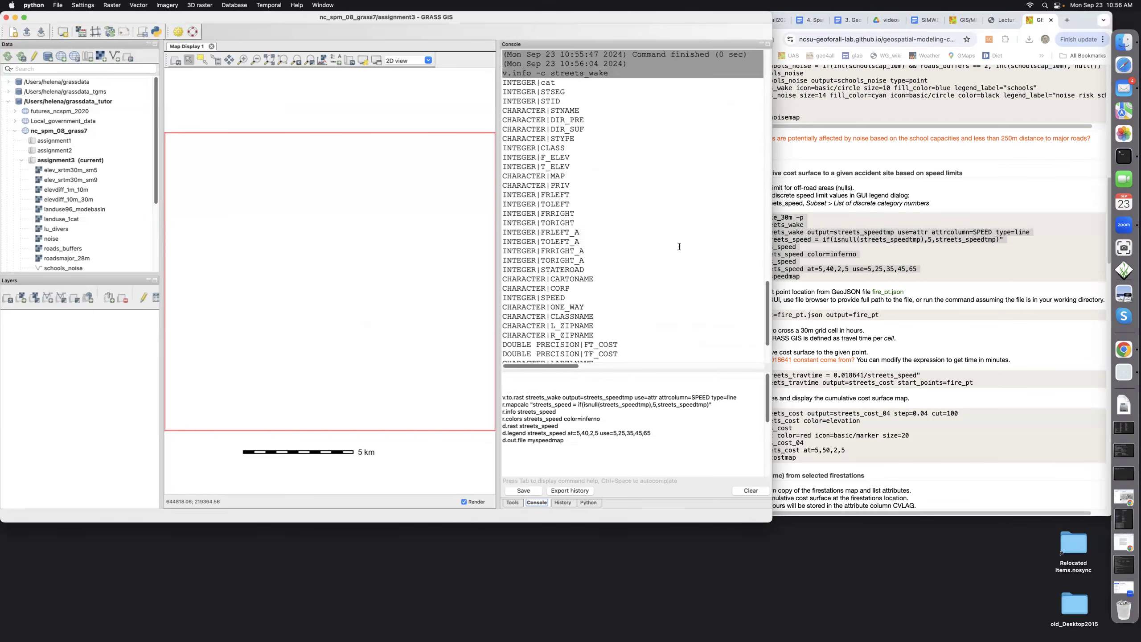
scroll(679, 247, up, 3)
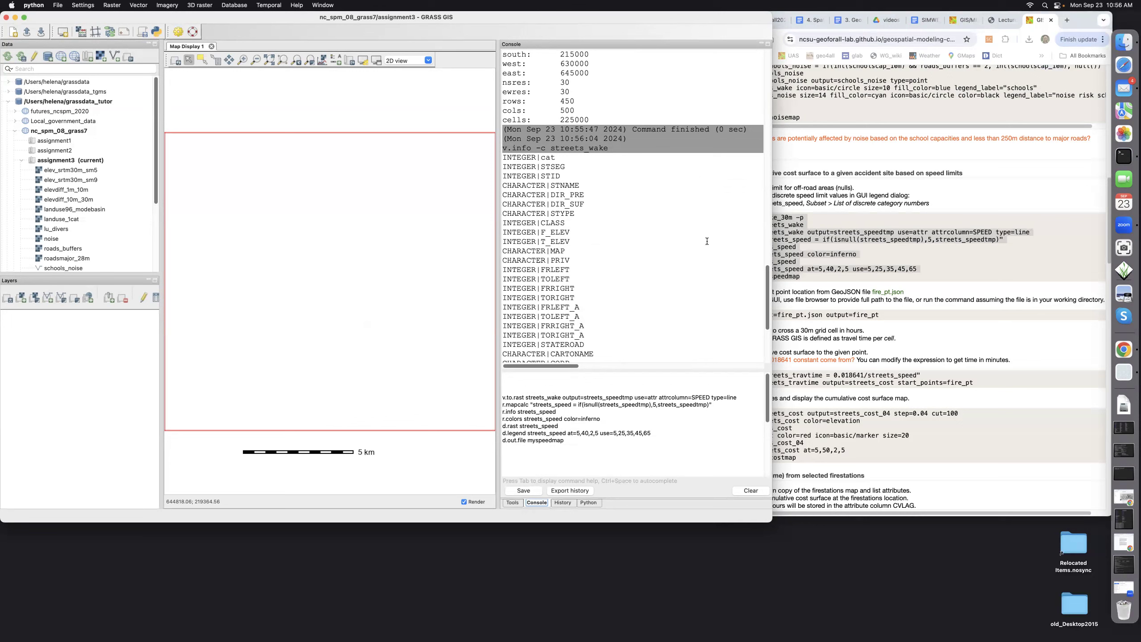
scroll(707, 241, down, 5)
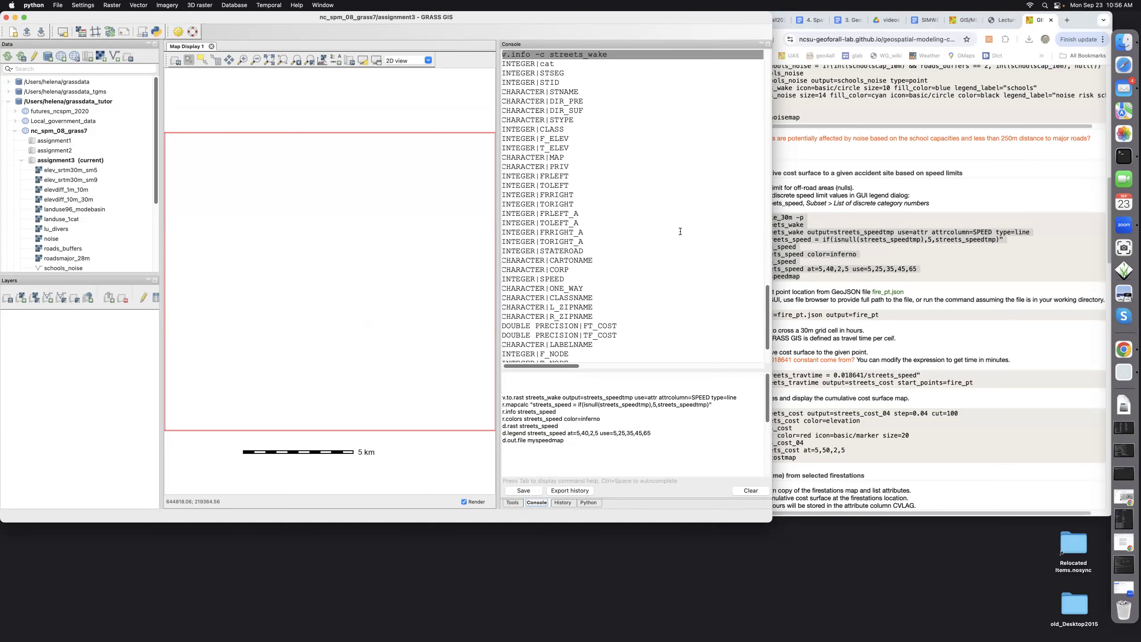
scroll(680, 231, down, 3)
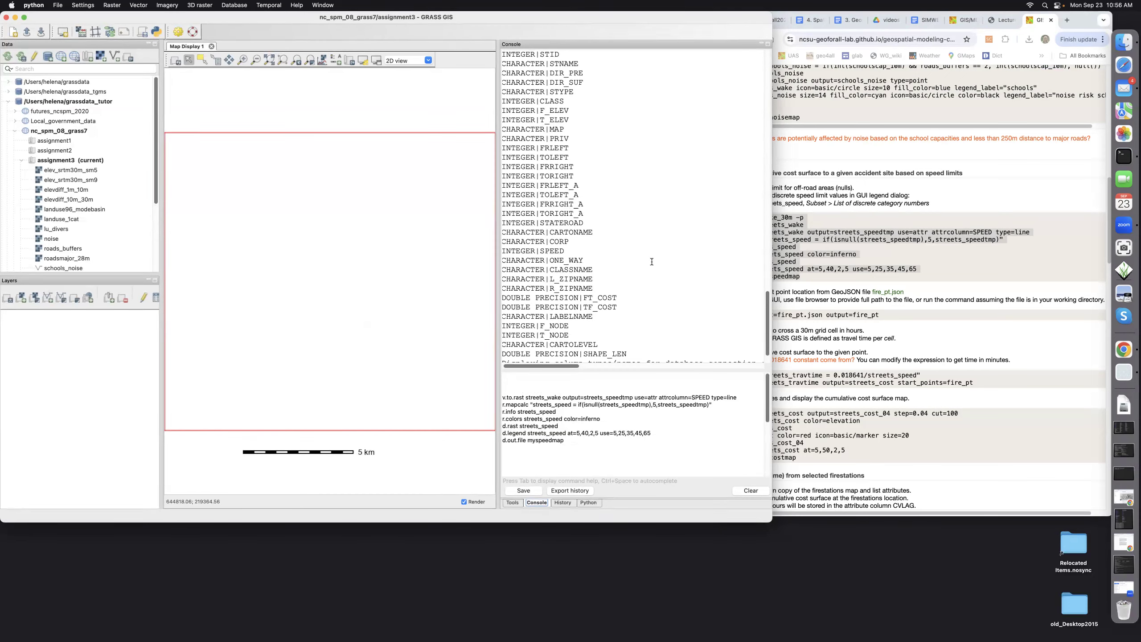
scroll(651, 262, down, 3)
Rasterize the streets_wake lines to streets_speedtmp by the SPEED attribute, and compute streets_speed with r.mapcalc, replacing nulls with 5
click(742, 397)
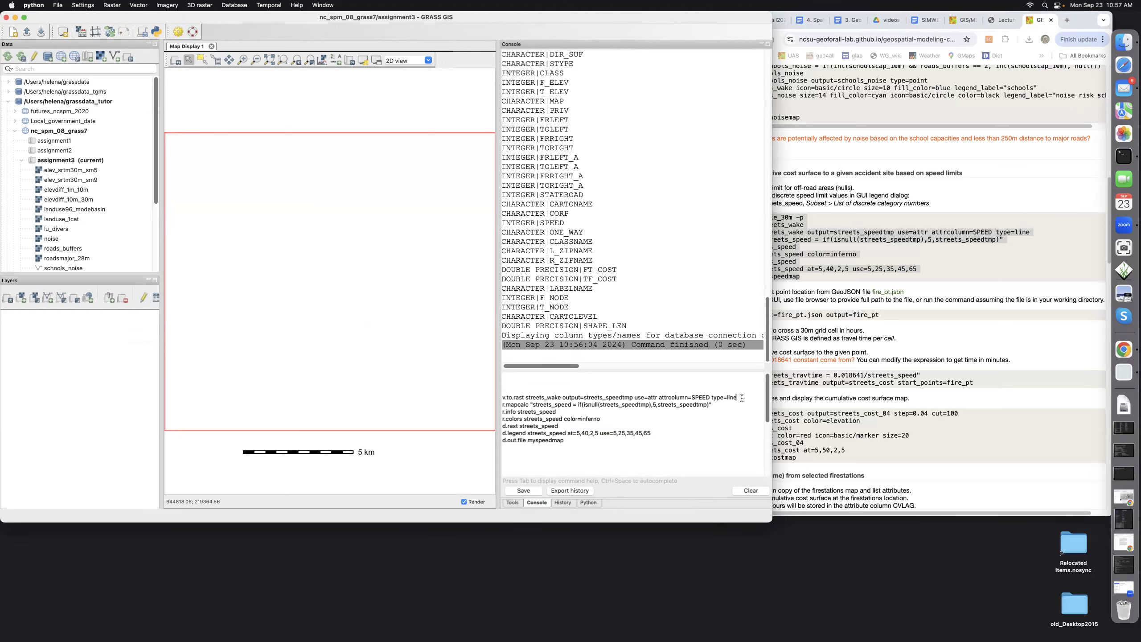
key(Return)
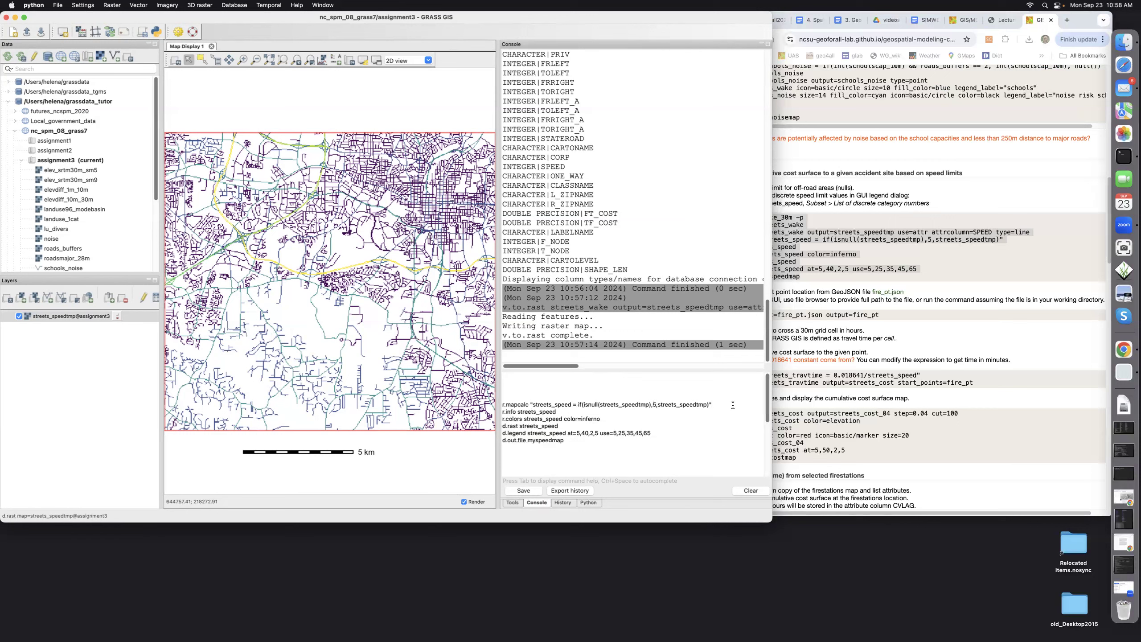
key(Return)
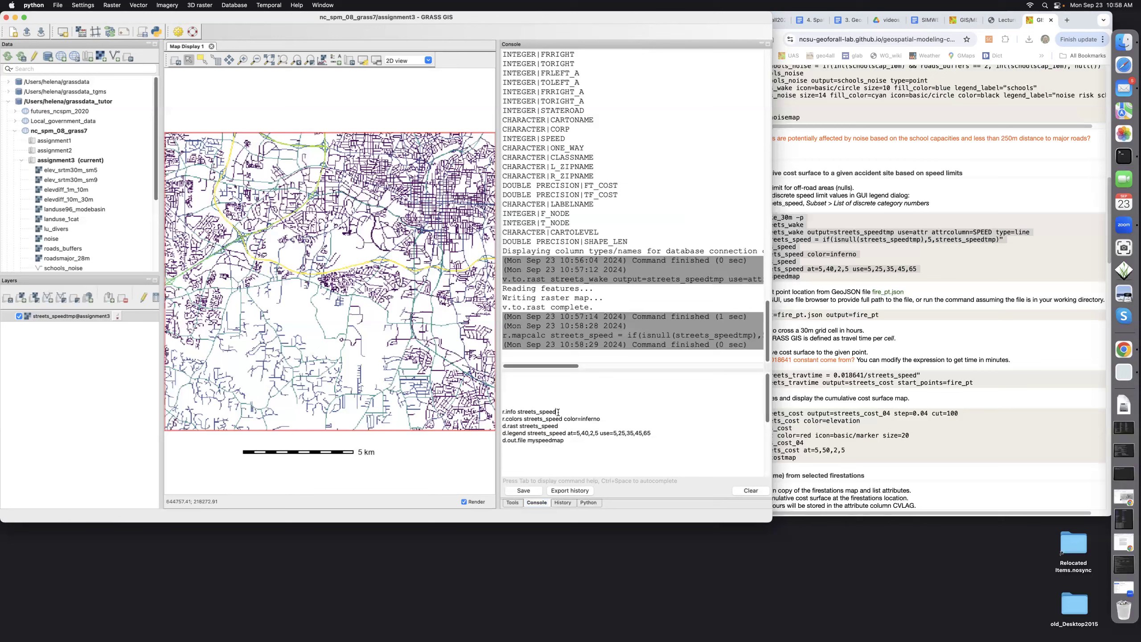
Inspect streets_speed with r.info, and display it with the inferno color table
key(Return)
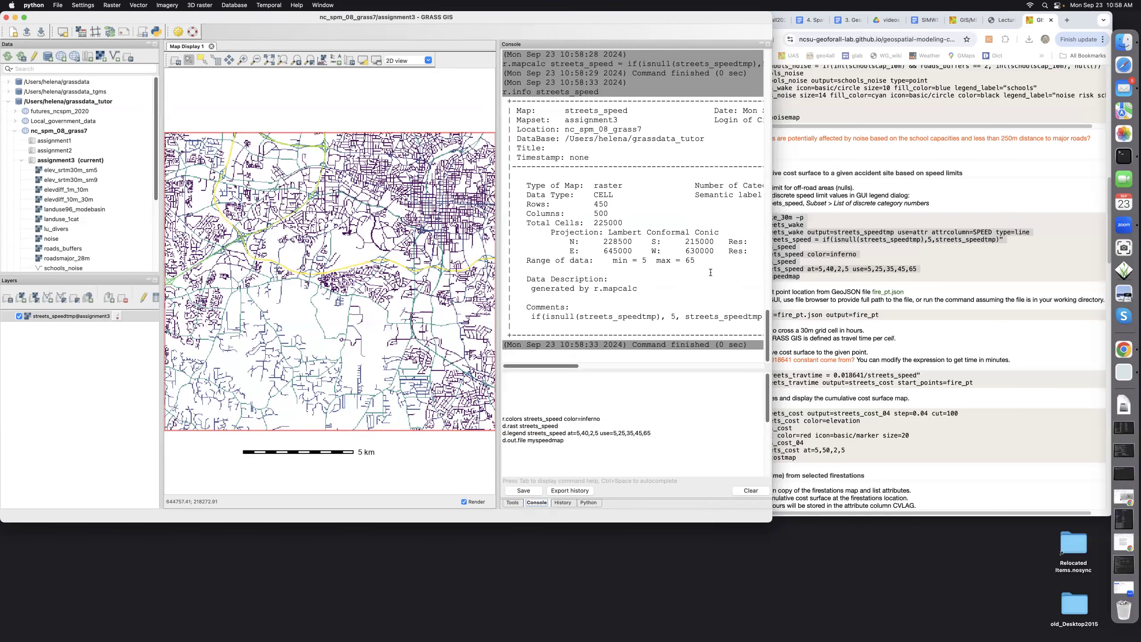
click(604, 417)
key(Return)
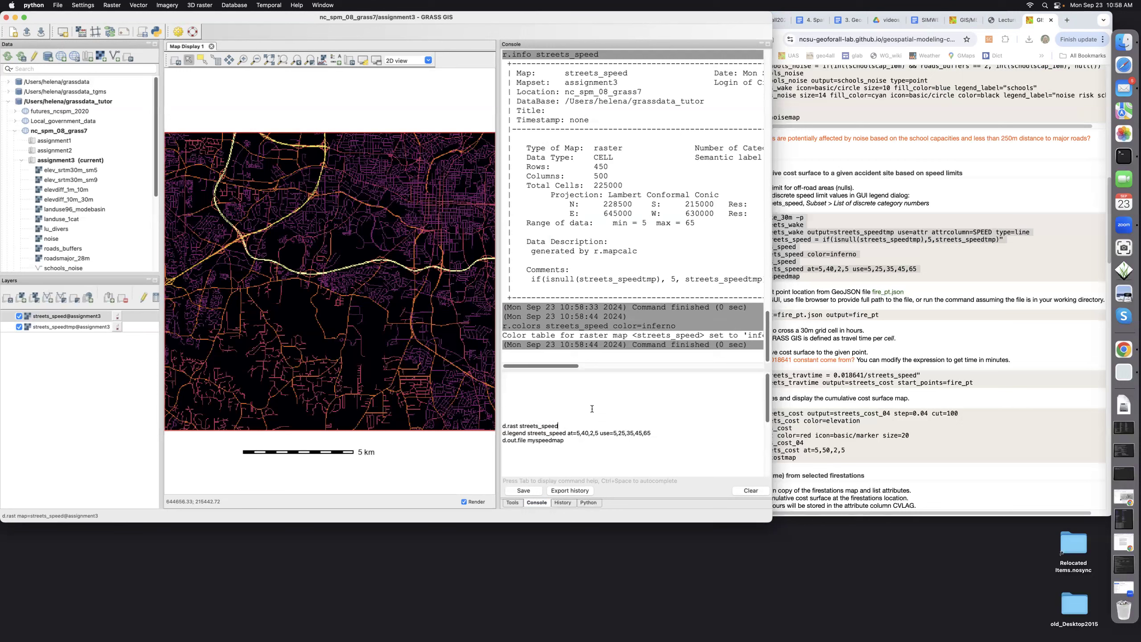
key(Return)
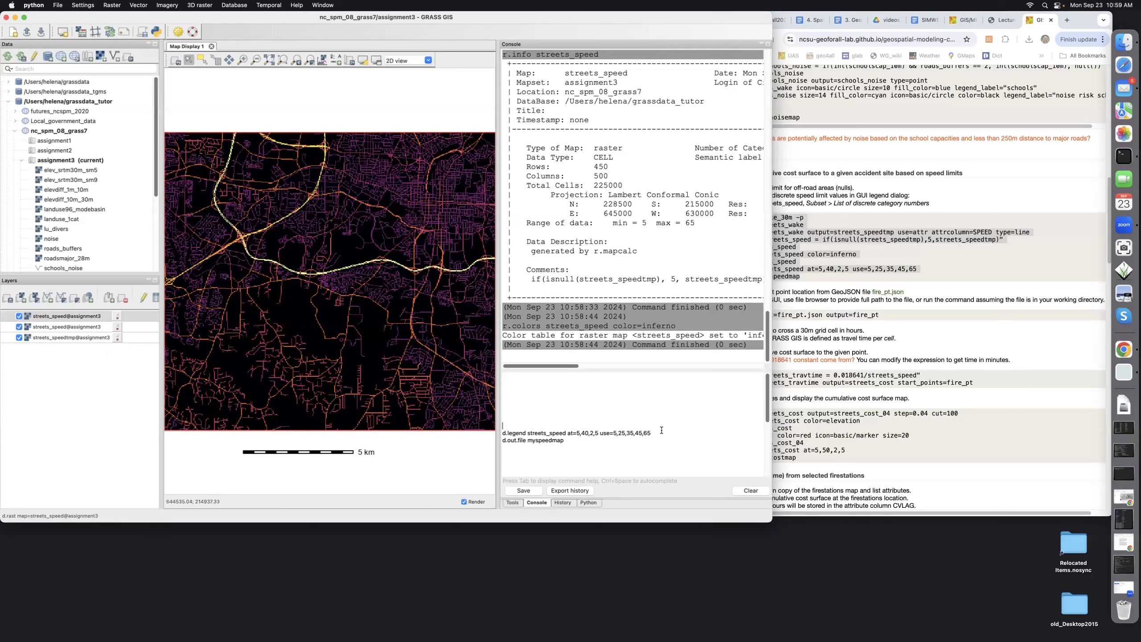
Add a streets_speed legend with values 5,25,35,45,65 using d.legend, and shrink it into the blank area below the map beside the scale bar
key(Return)
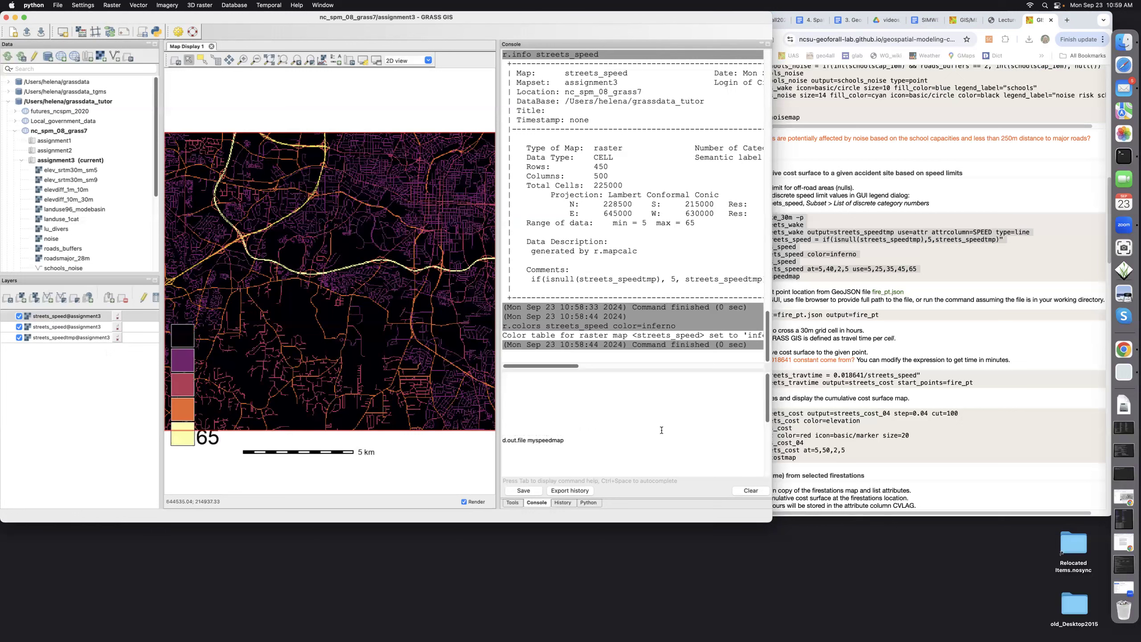
right_click(185, 362)
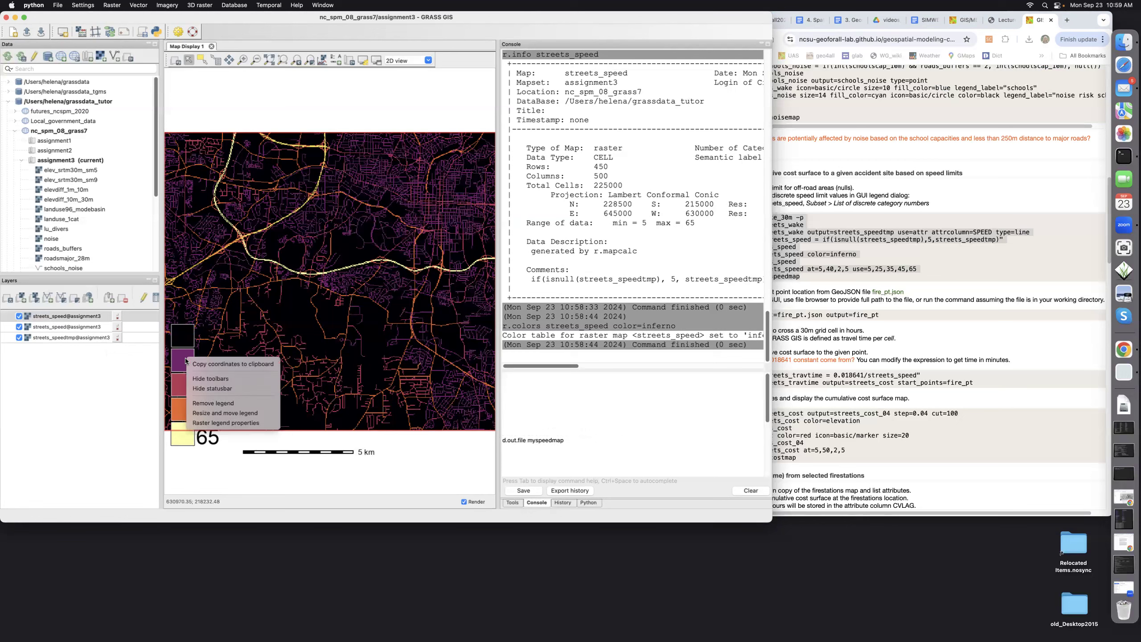
click(193, 413)
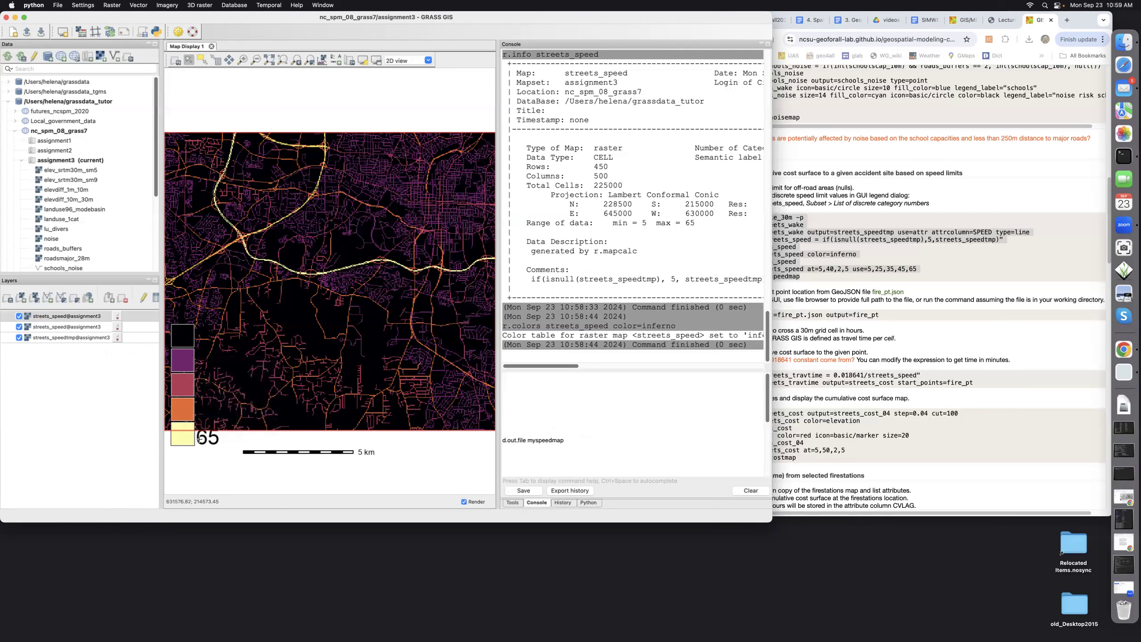
drag(203, 462, 177, 465)
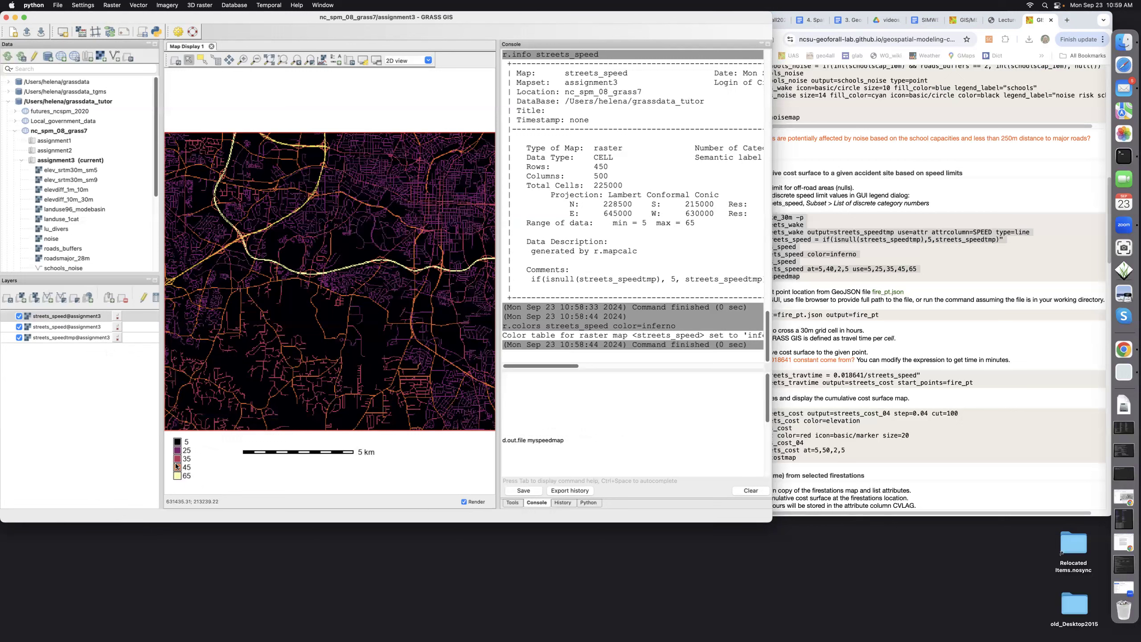
Apply the inferno color table with inverted colors to the streets_speed raster using r.colors
click(59, 318)
right_click(59, 318)
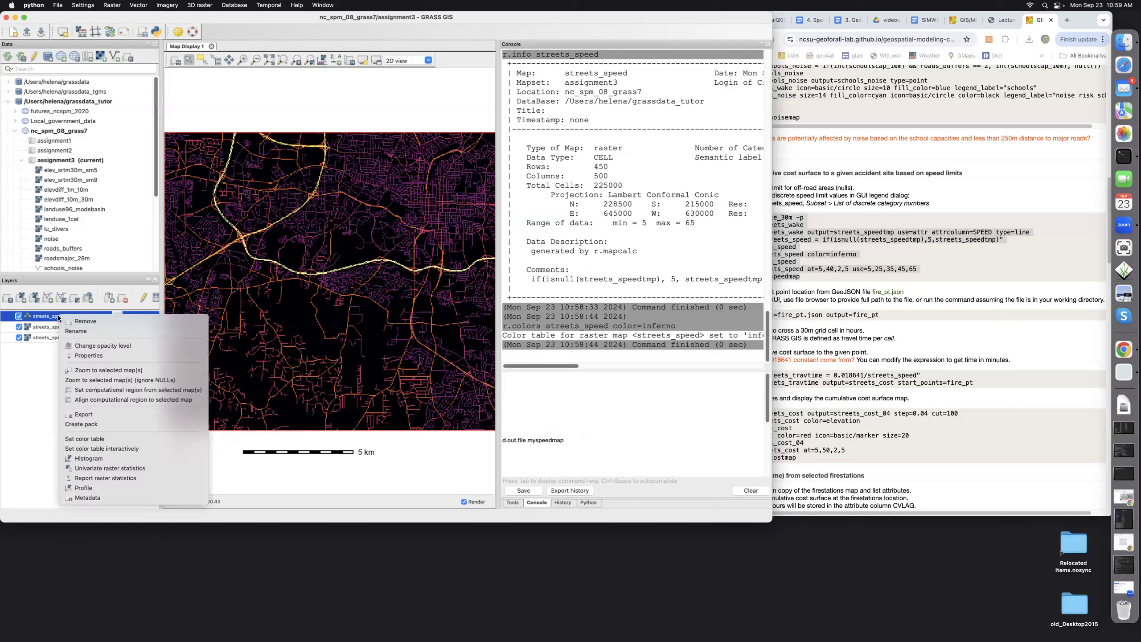
click(72, 441)
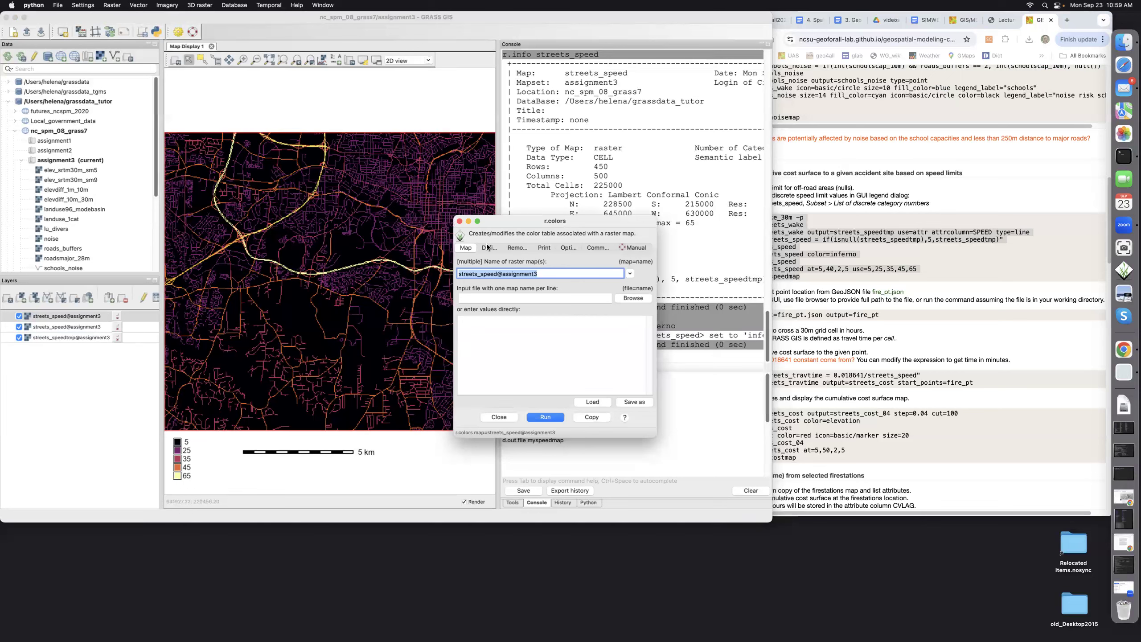
click(490, 248)
click(585, 322)
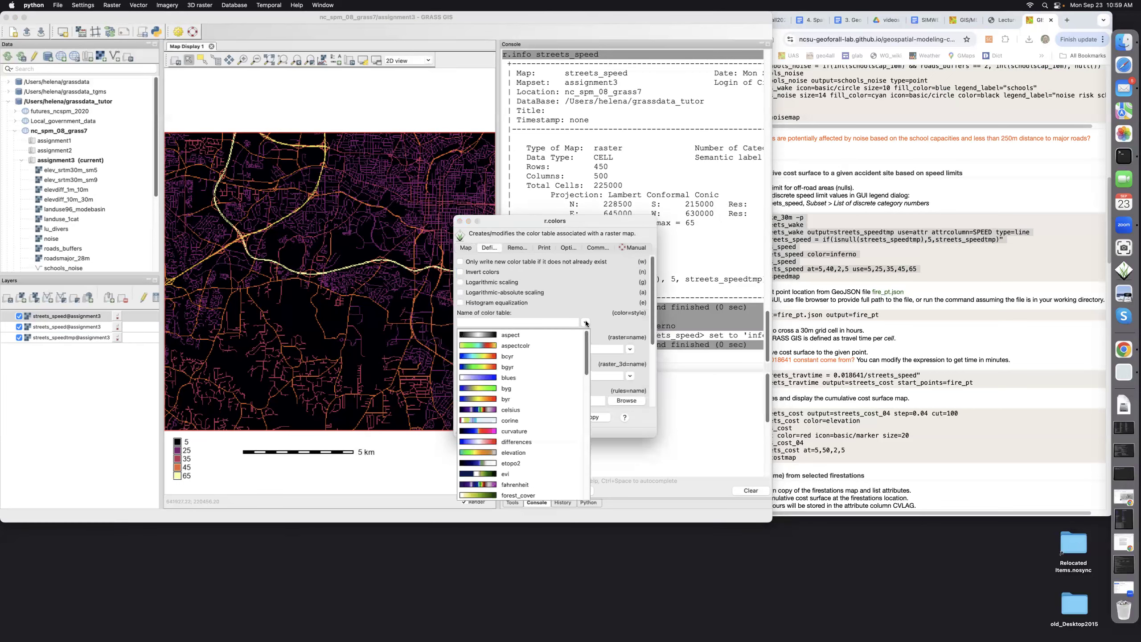
scroll(559, 392, down, 10)
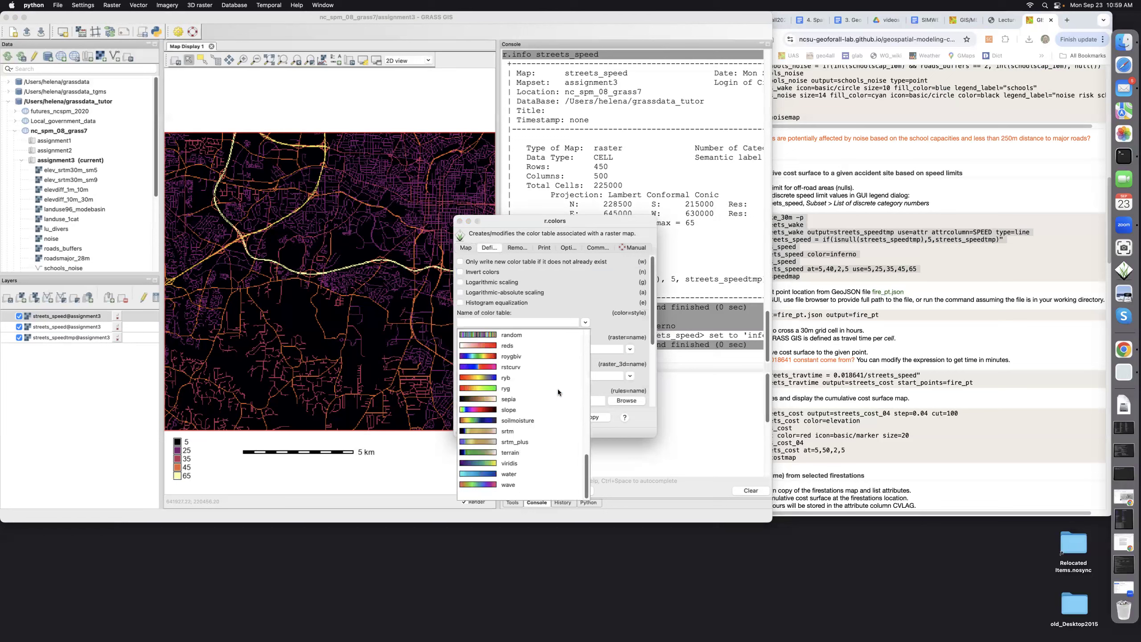
scroll(558, 392, up, 3)
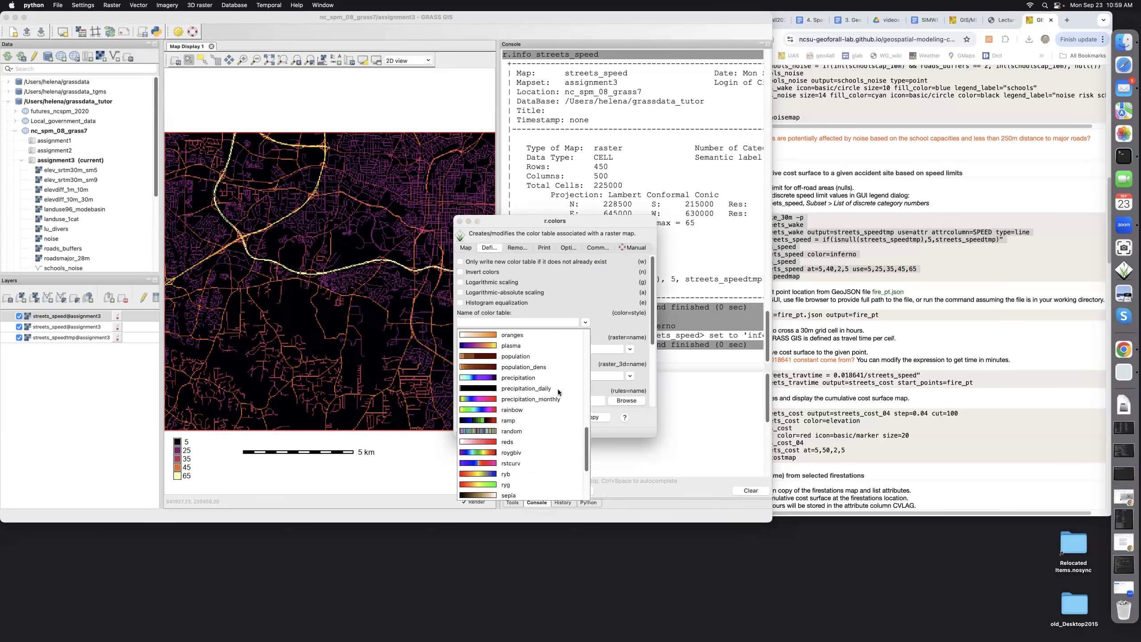
scroll(558, 392, up, 3)
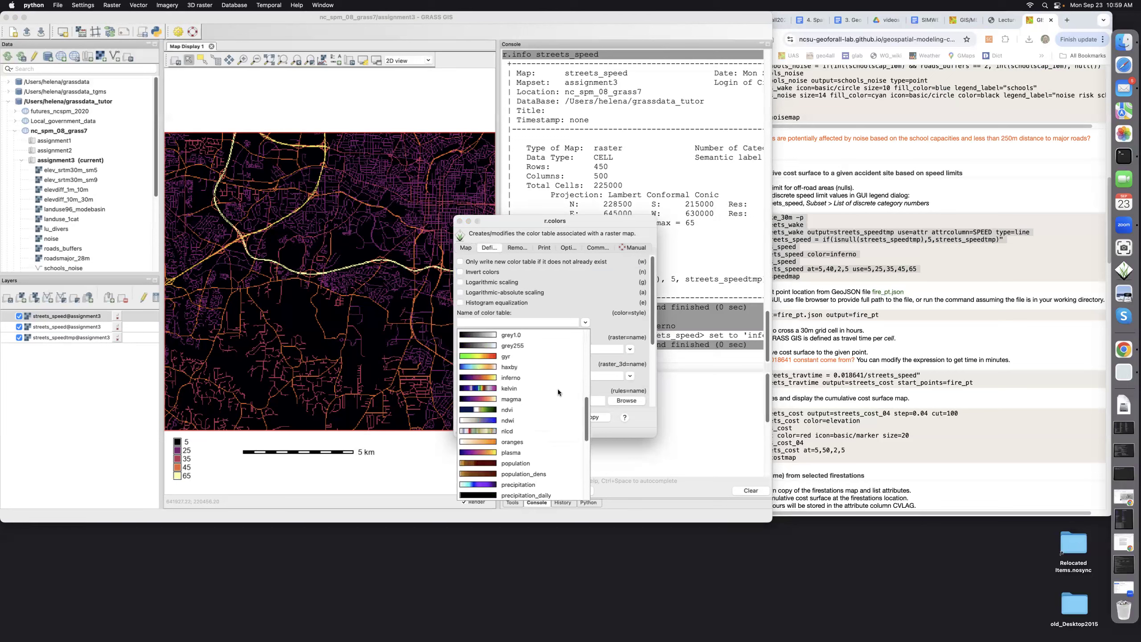
click(490, 376)
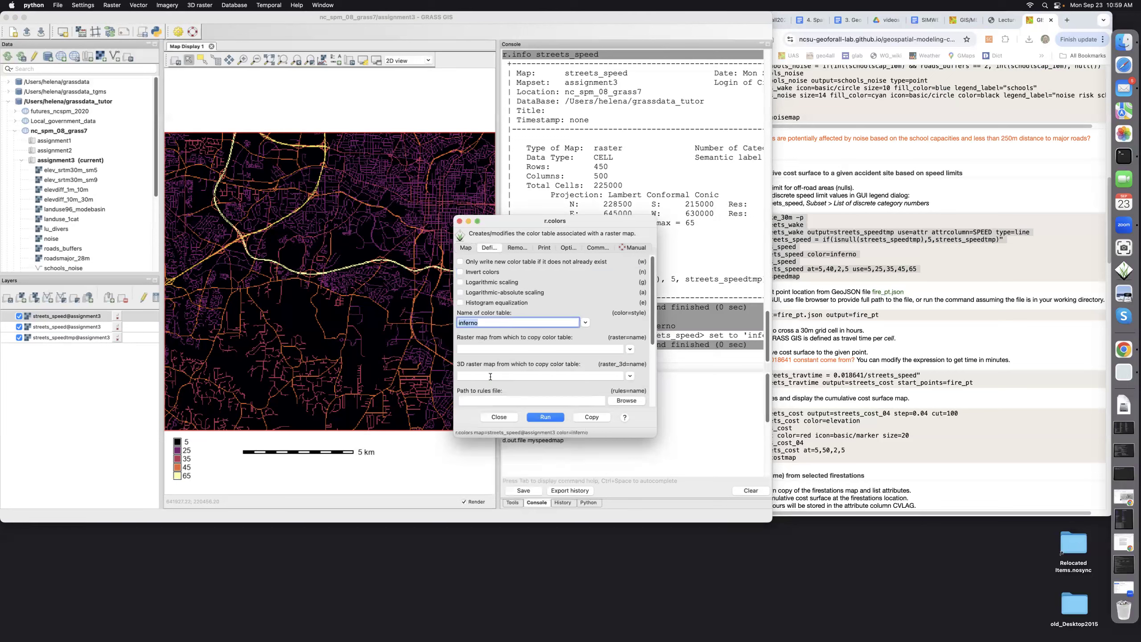
click(460, 272)
click(545, 417)
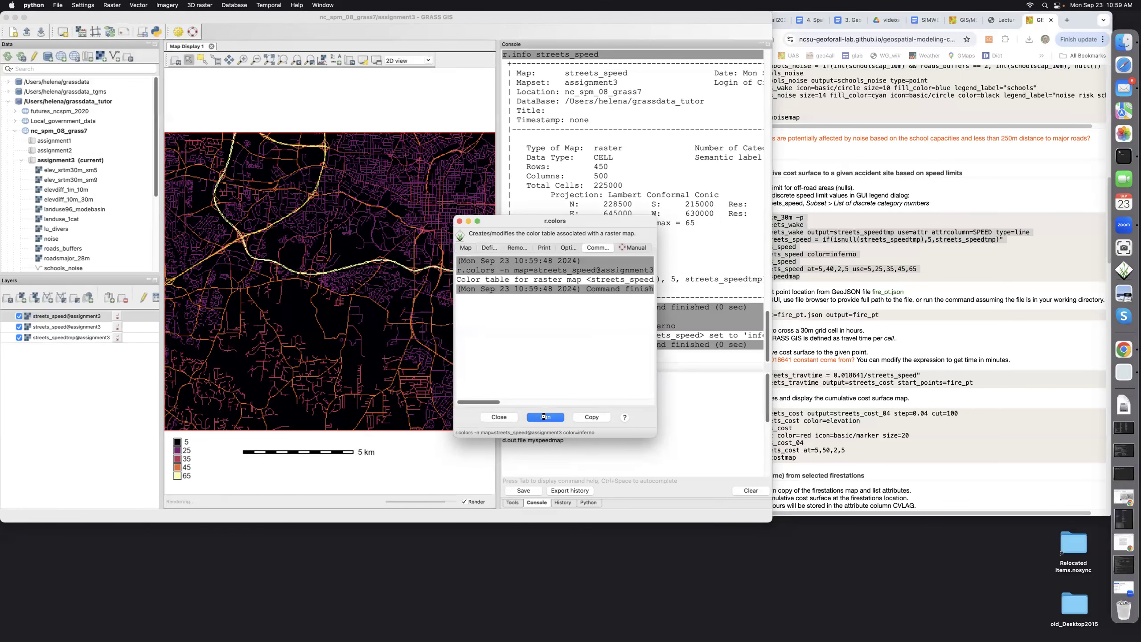
click(498, 418)
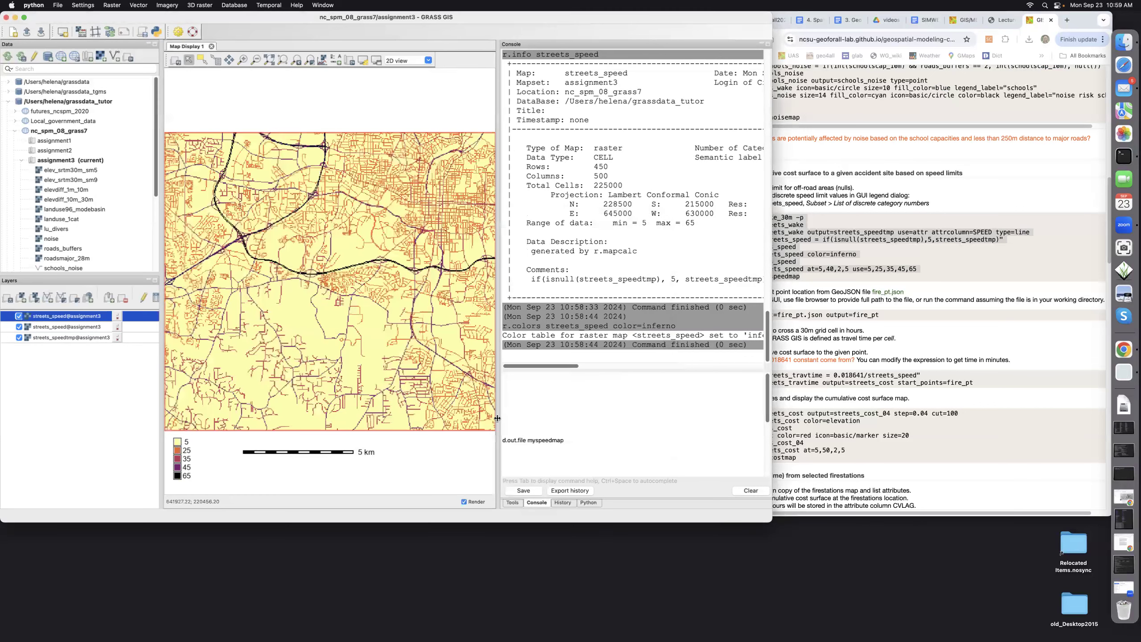
Remove the duplicate streets_speed layer from the map layers
click(57, 326)
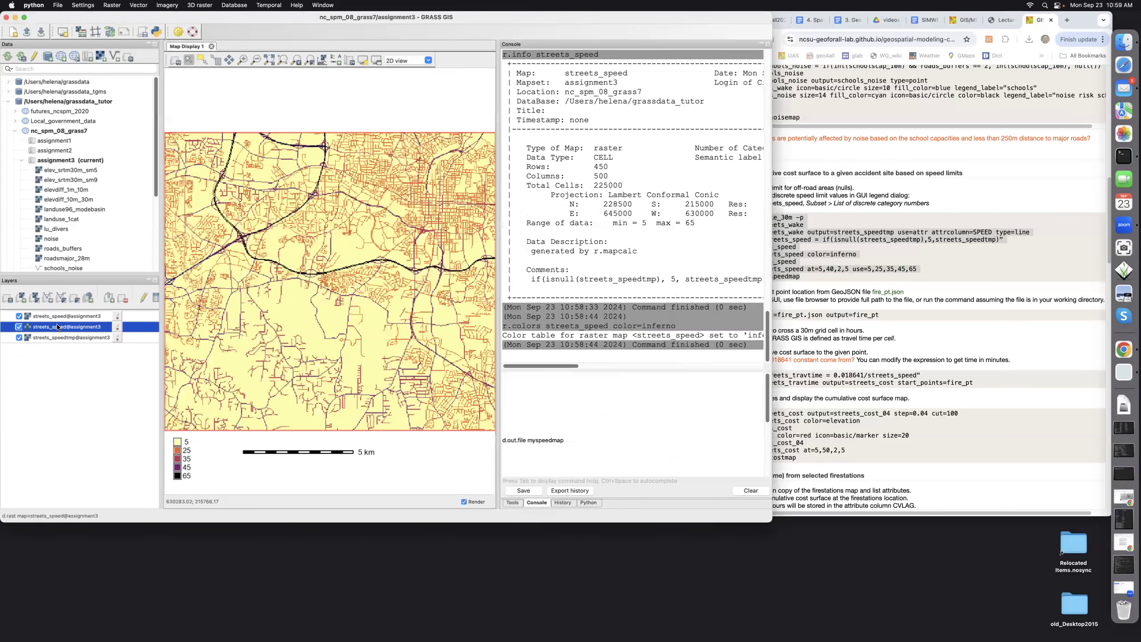
right_click(57, 327)
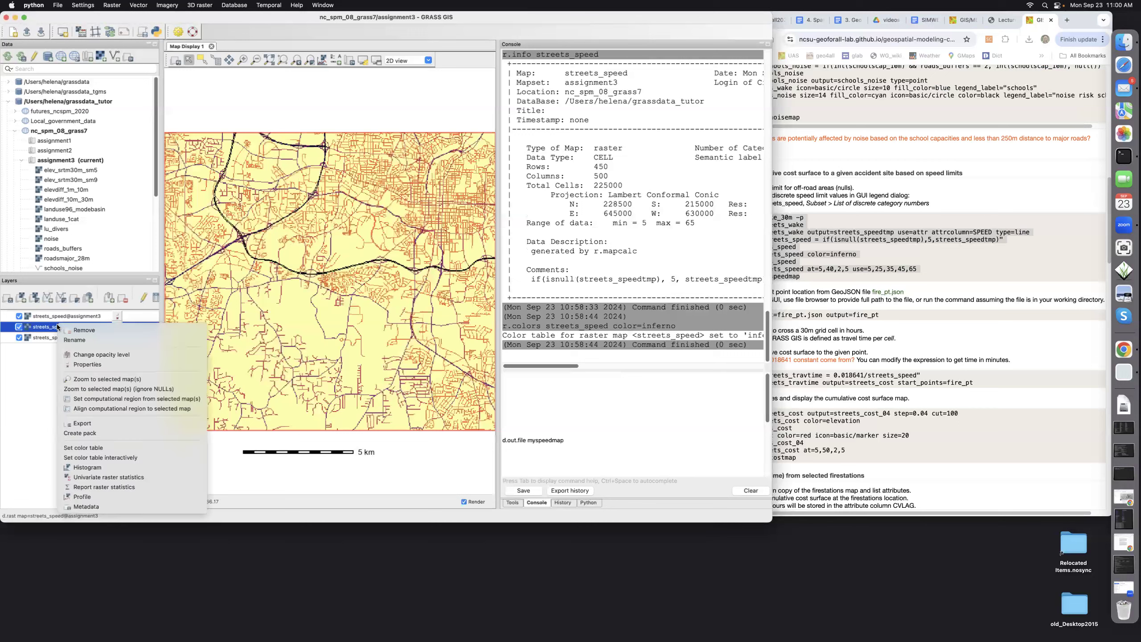
click(81, 331)
click(590, 231)
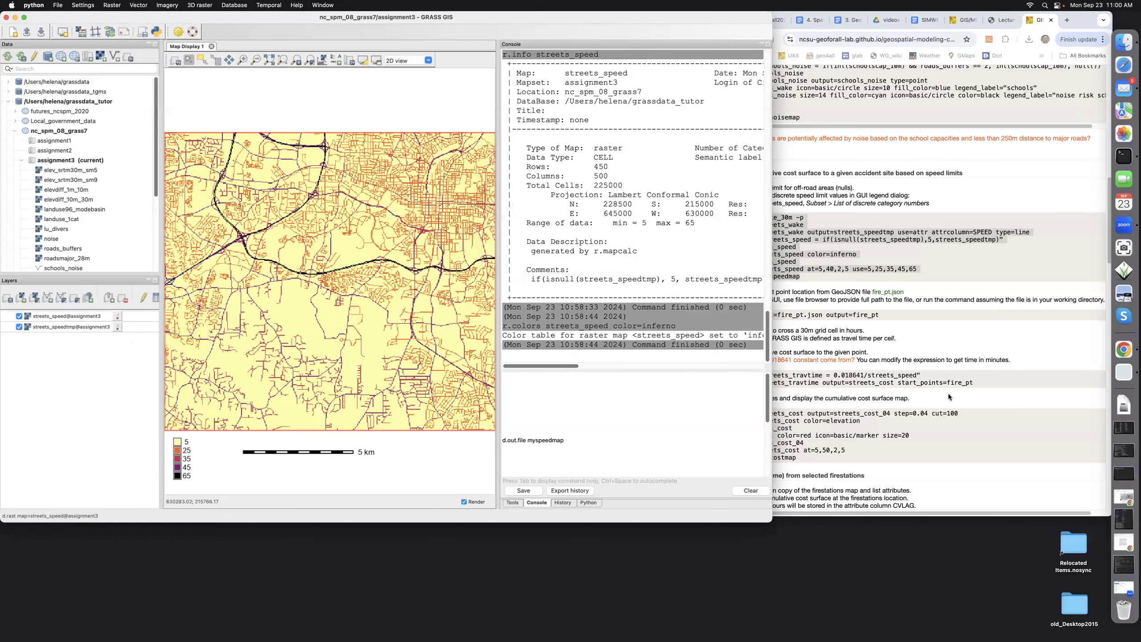
Export the street speed map display to myspeedmap with d.out.file
click(974, 395)
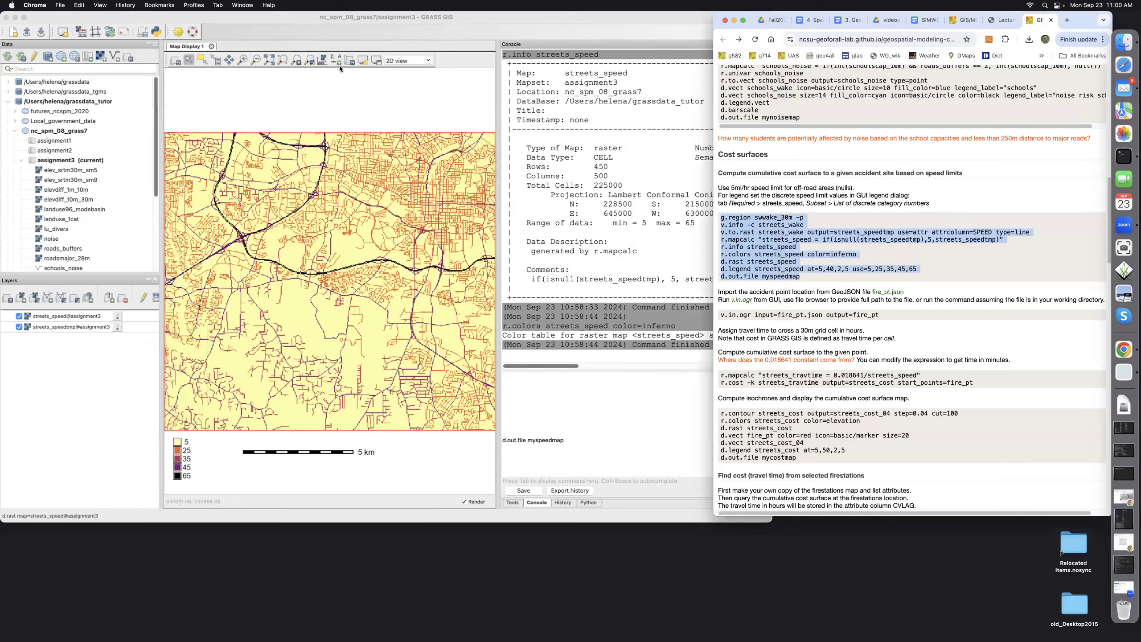
click(577, 444)
key(Return)
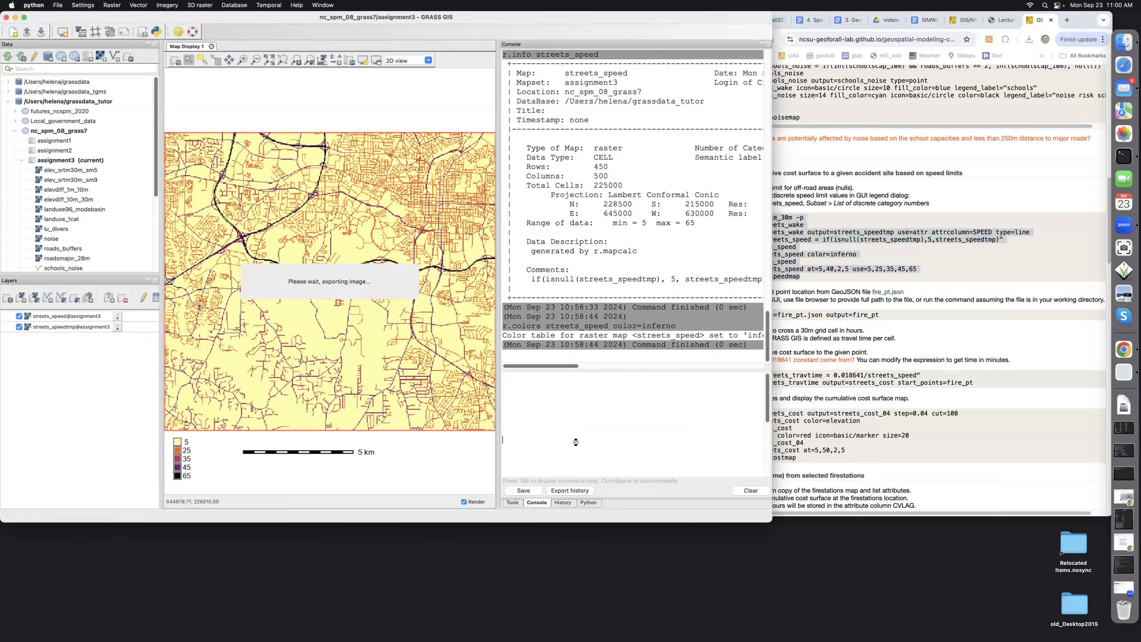
Copy the assignment's v.in.ogr command and run it to import fire_pt.json as the vector map fire_pt
click(945, 340)
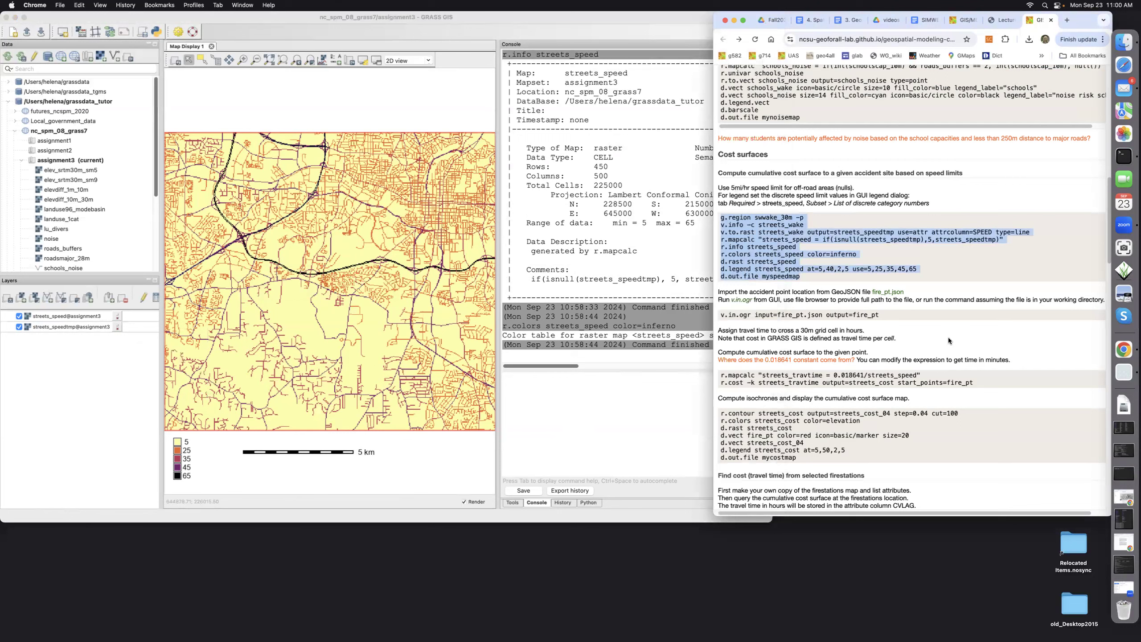
click(721, 315)
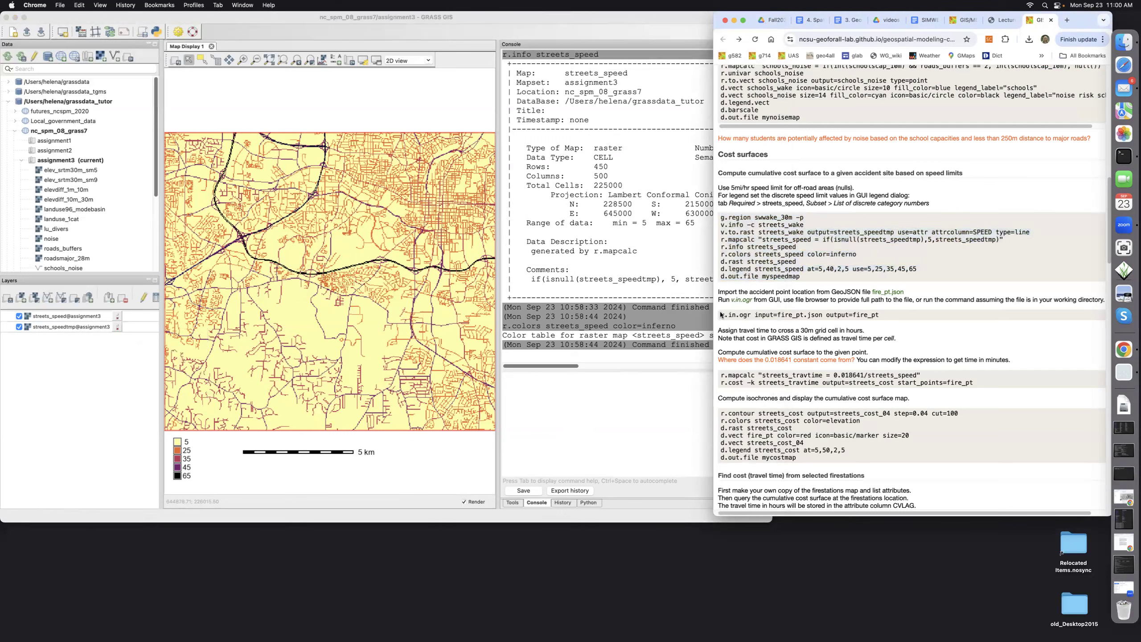
shift+click(853, 314)
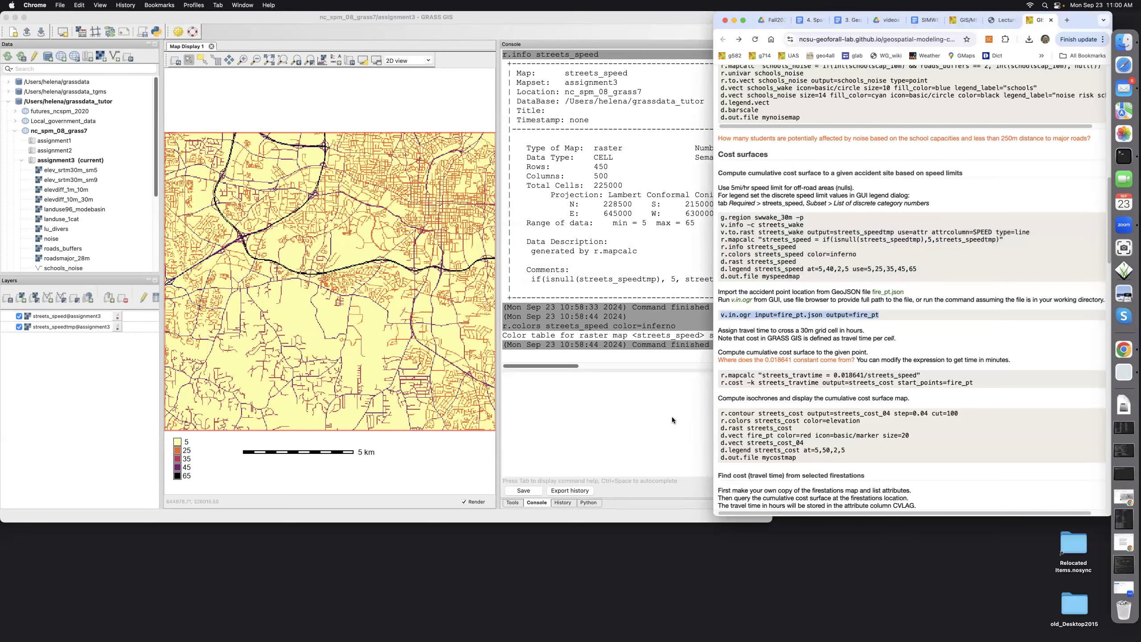
click(518, 387)
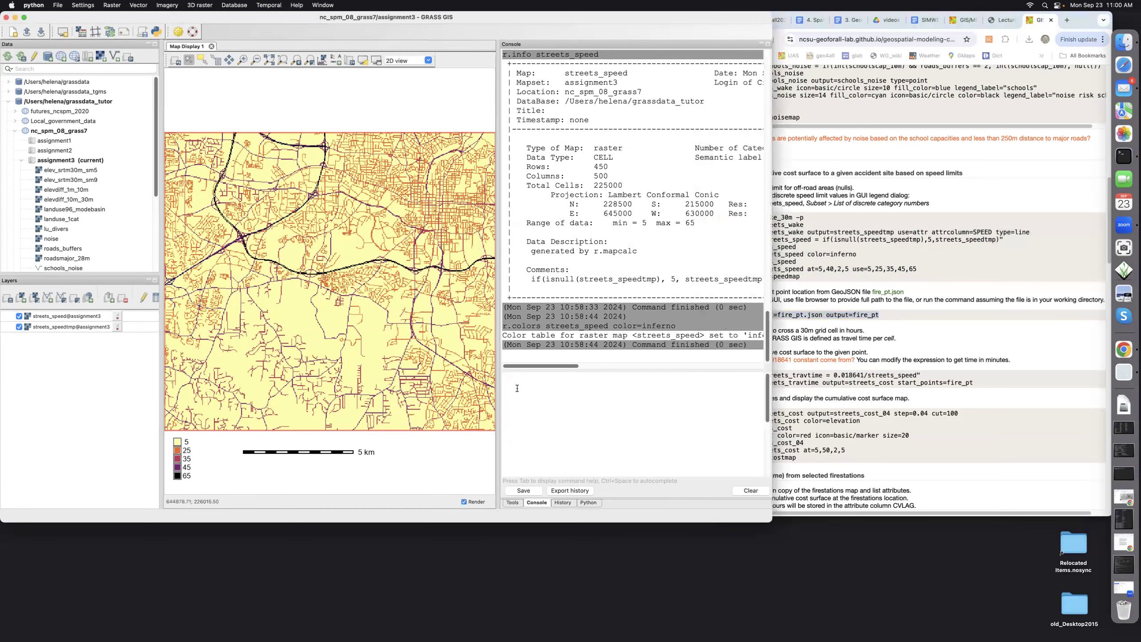
text(v.in.ogr input=fire_pt.json output=fire_pt)
key(Return)
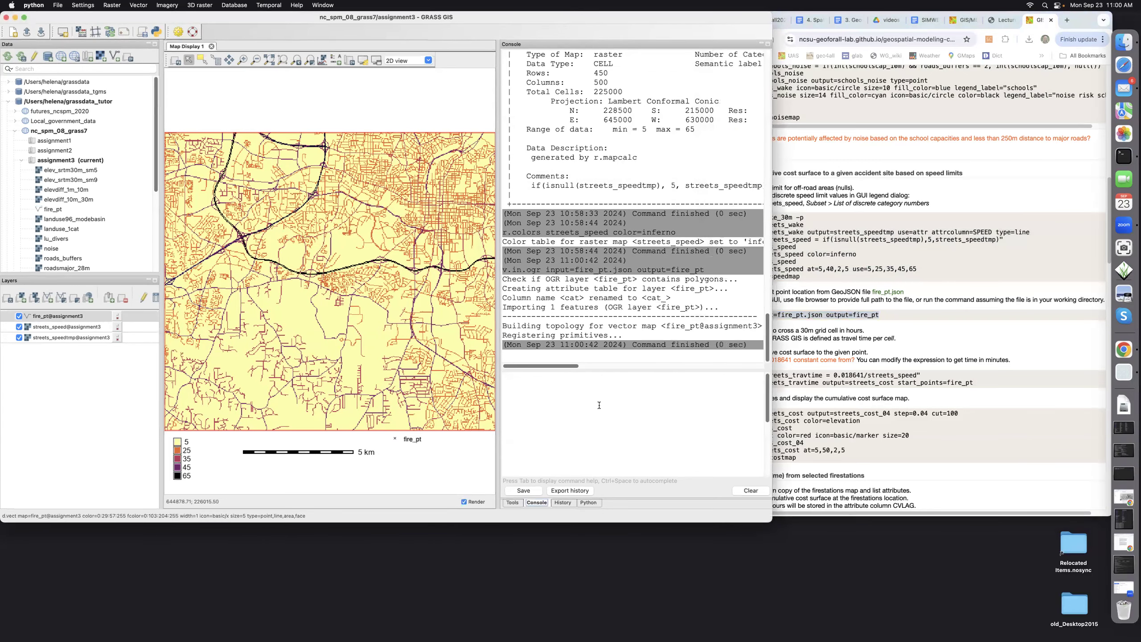
Compute streets_travtime as 0.018641/streets_speed with r.mapcalc, and generate streets_cost from it using r.cost -k with fire_pt as start point
click(1010, 342)
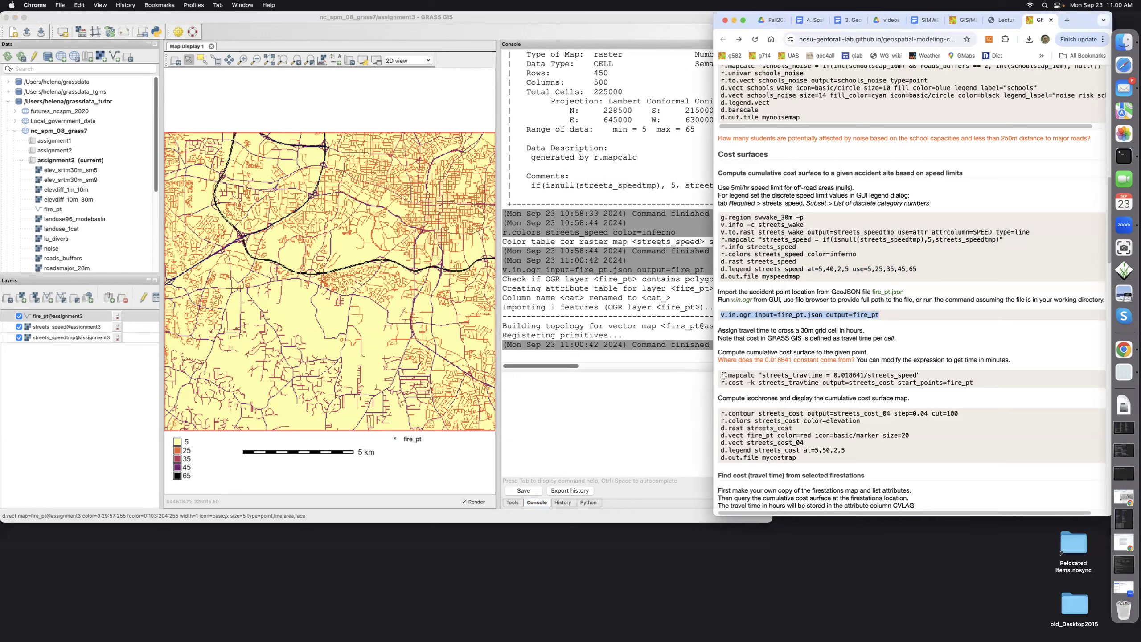
drag(719, 379, 969, 382)
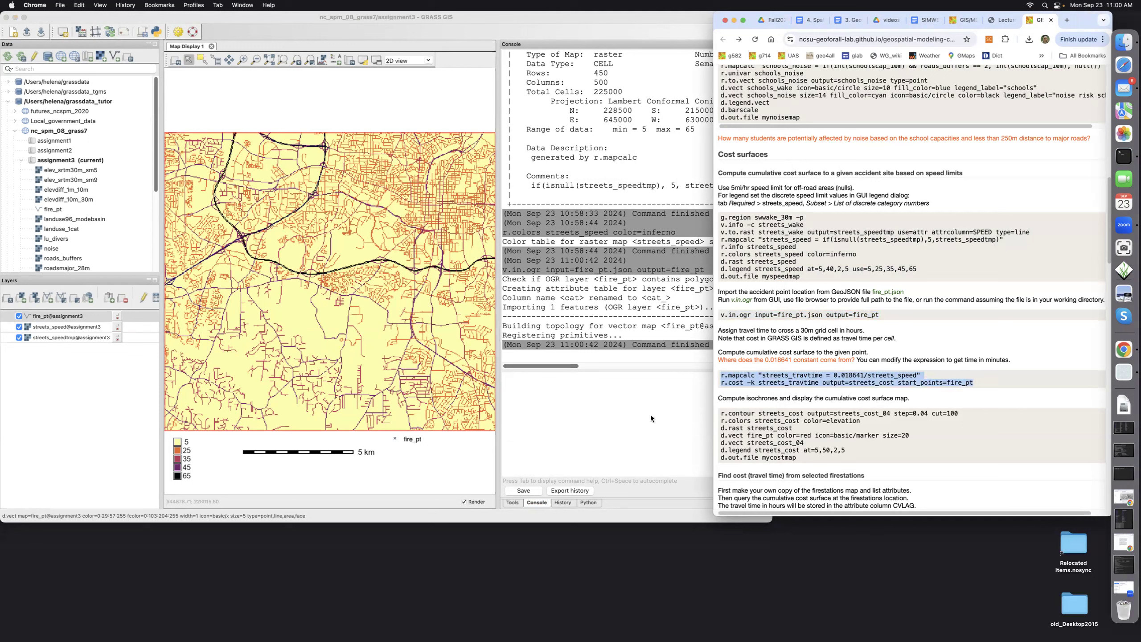
click(528, 389)
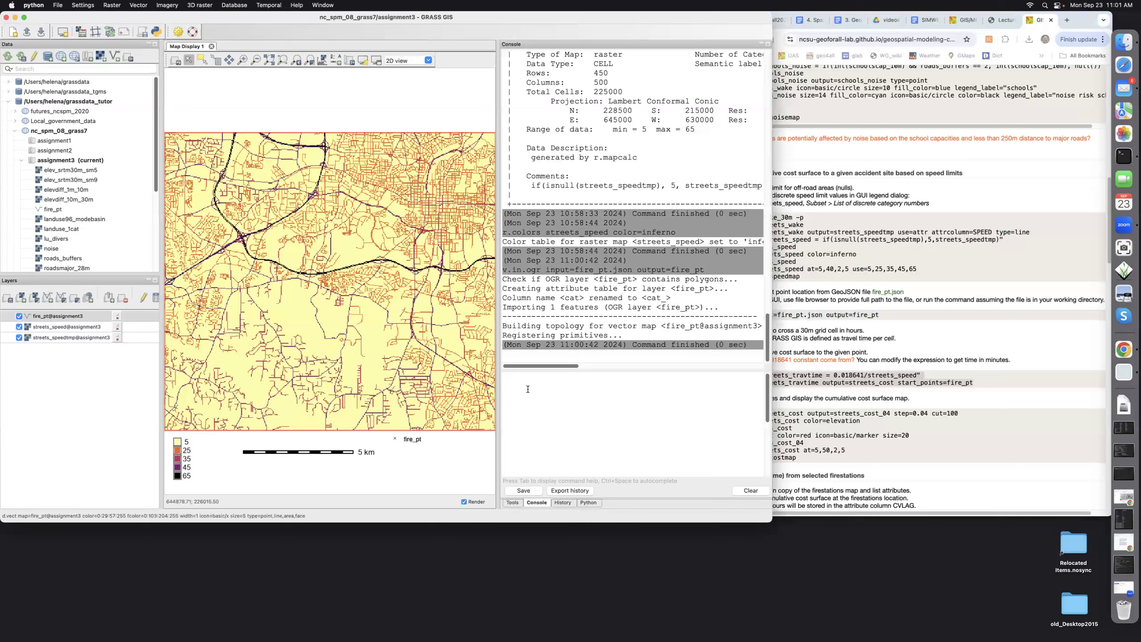
text(r.mapcalc "streets_travtime = 0.018641/streets_speed" r.cost -k streets_travtime output=streets_cost start_points=fire_pt)
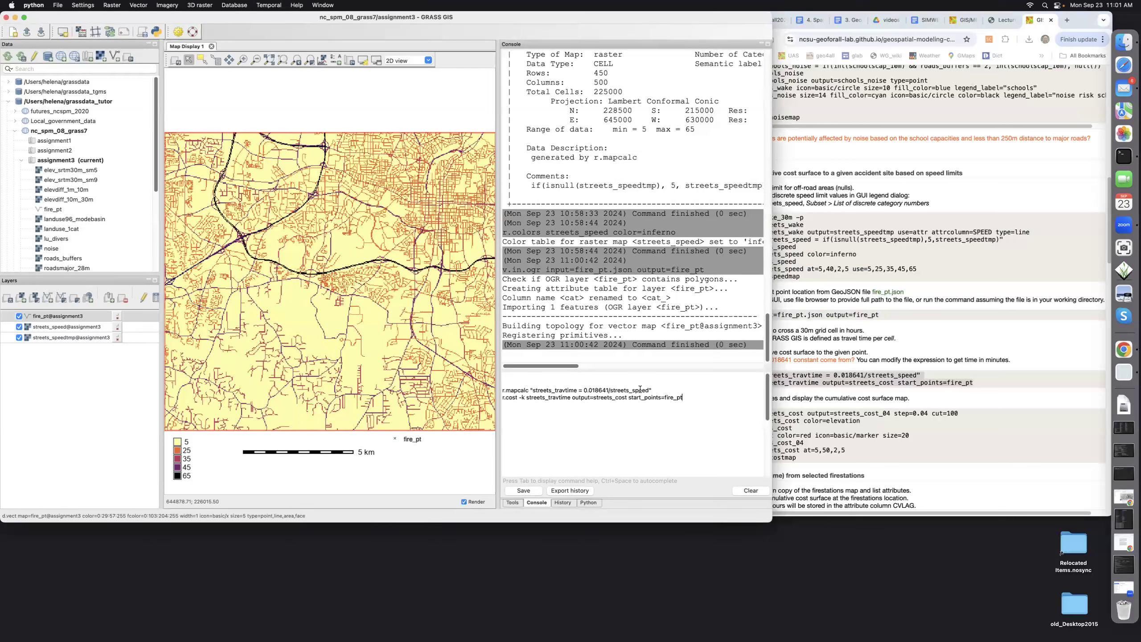
click(654, 390)
key(Return)
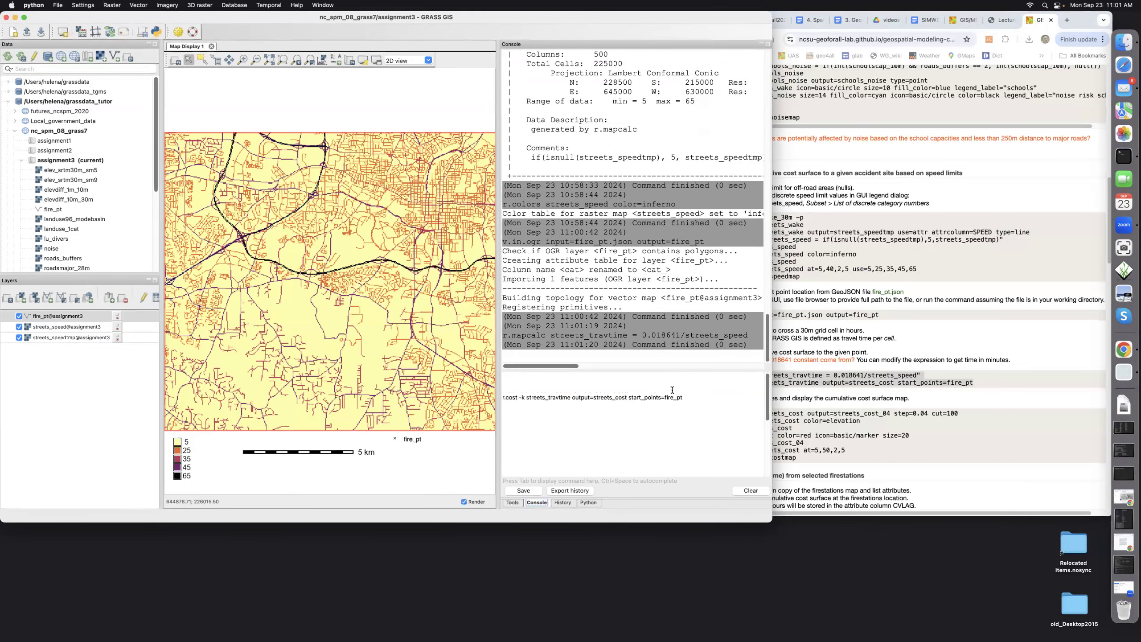
click(691, 395)
key(Return)
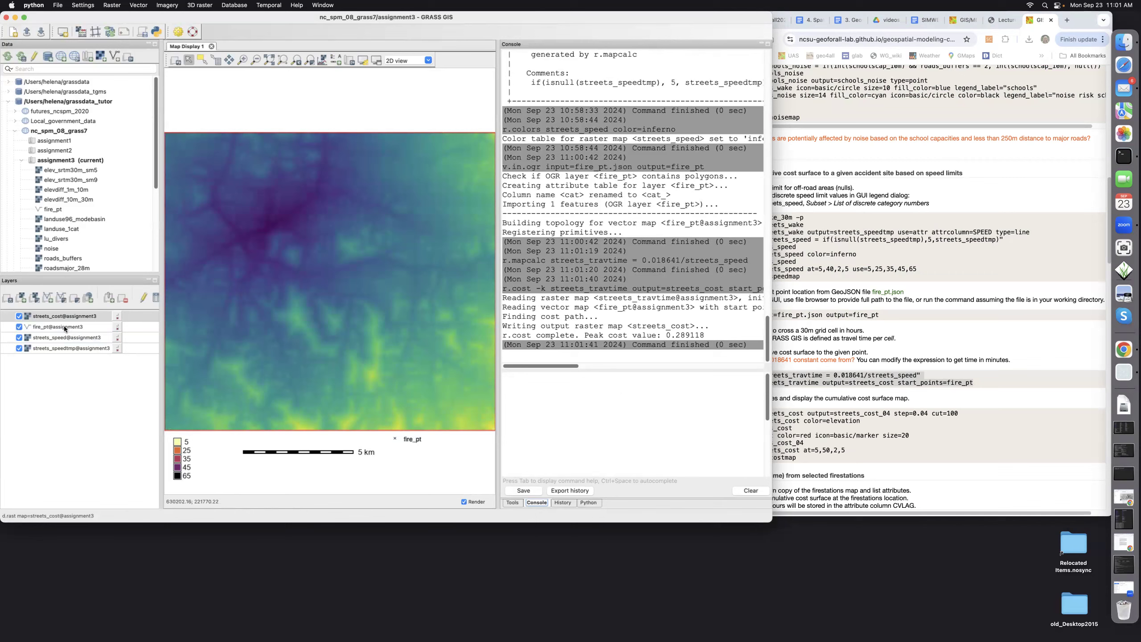
Set the fire_pt layer's point symbol to basic/marker with a symbol size of 15
click(988, 326)
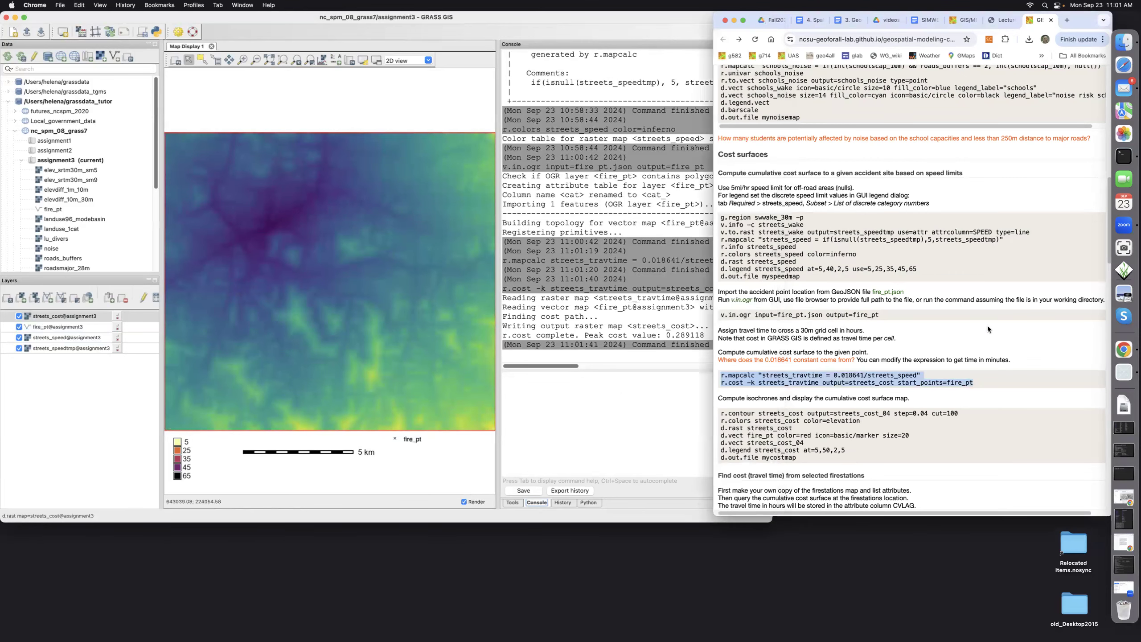
scroll(988, 326, down, 2)
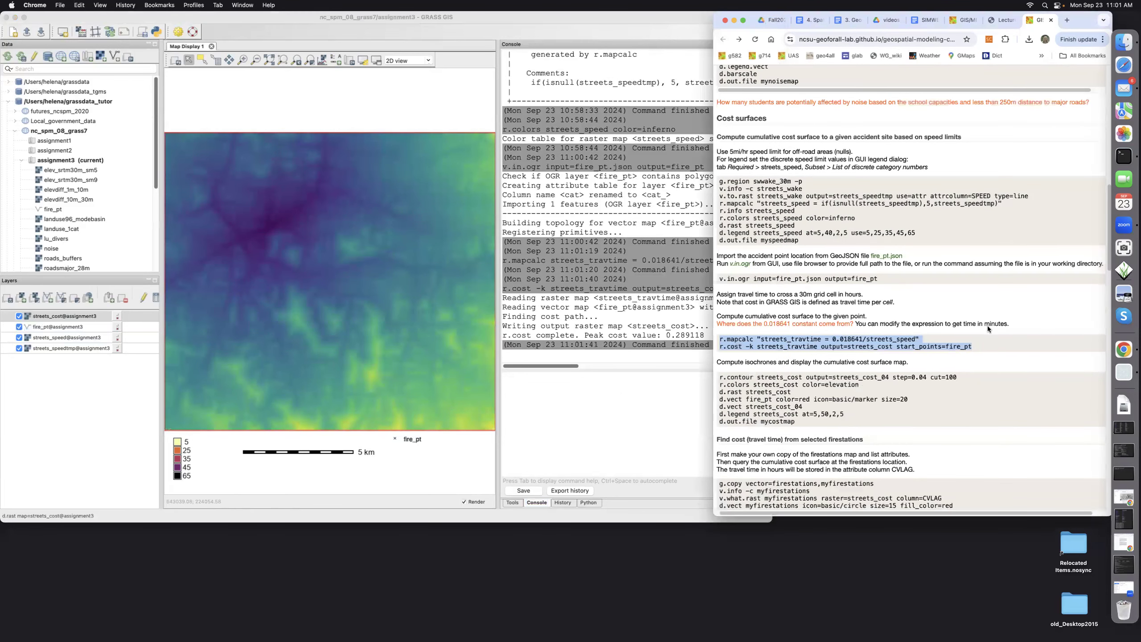
scroll(988, 325, down, 1)
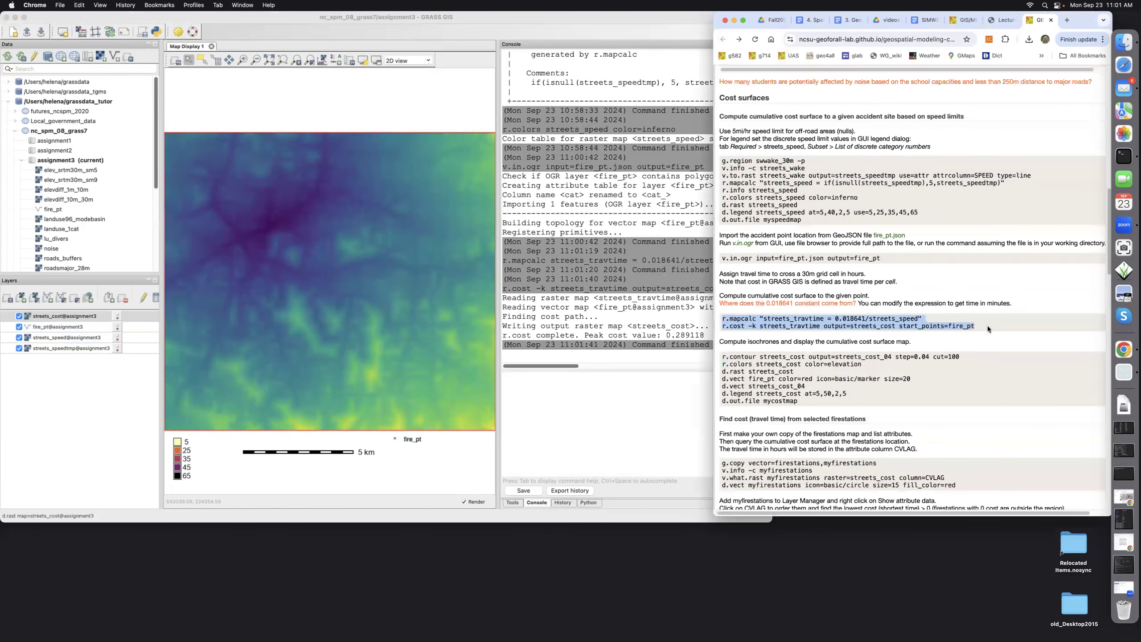
click(50, 327)
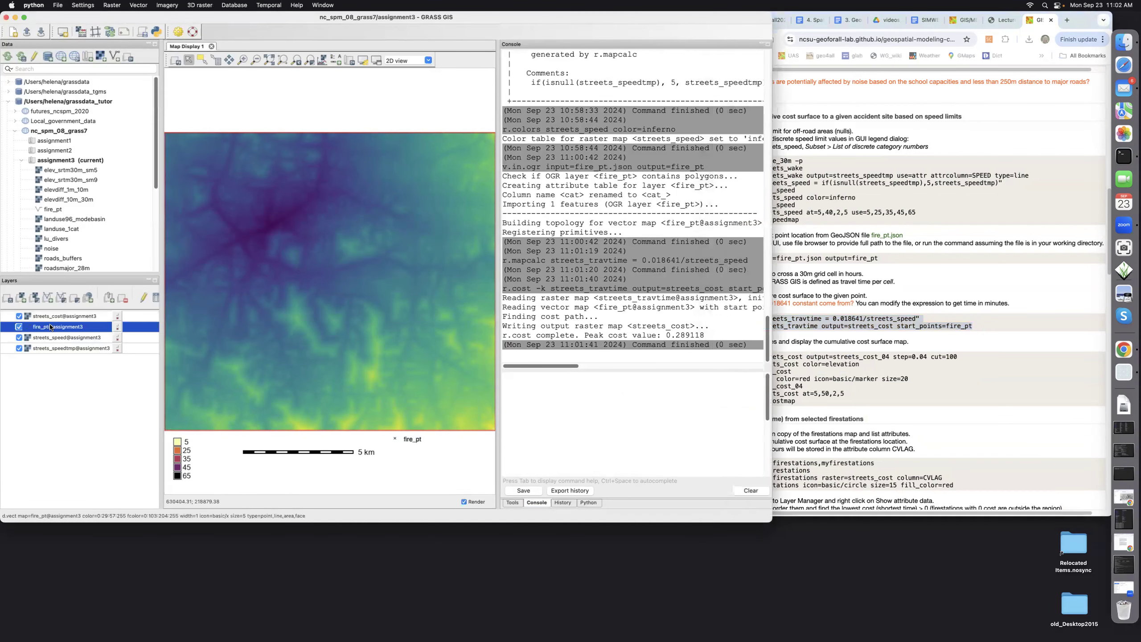
double_click(115, 331)
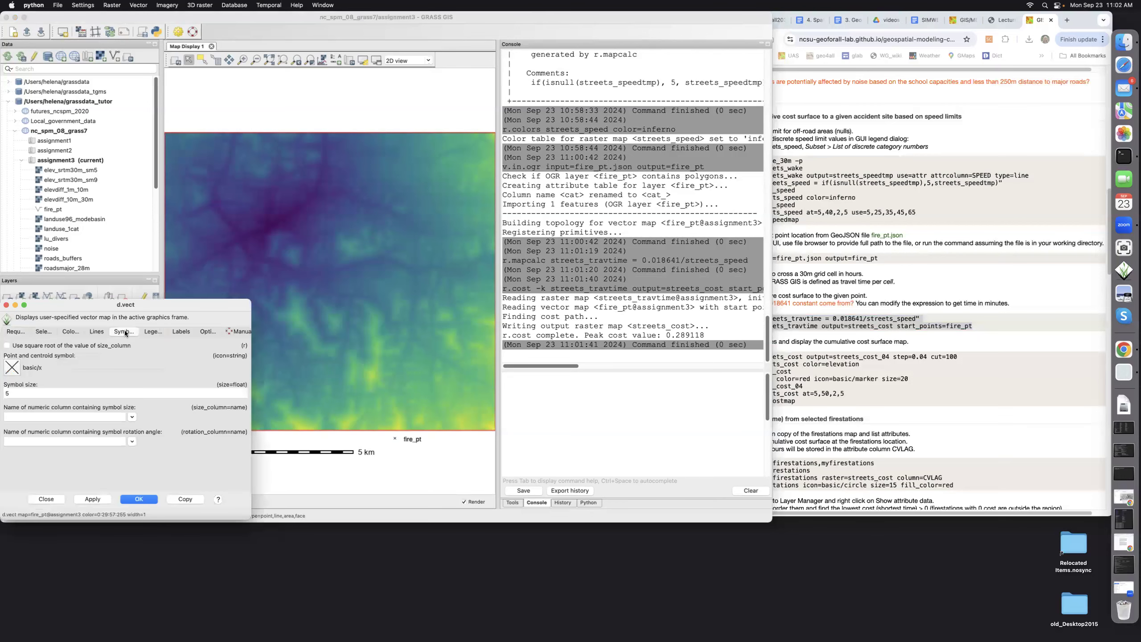
click(8, 370)
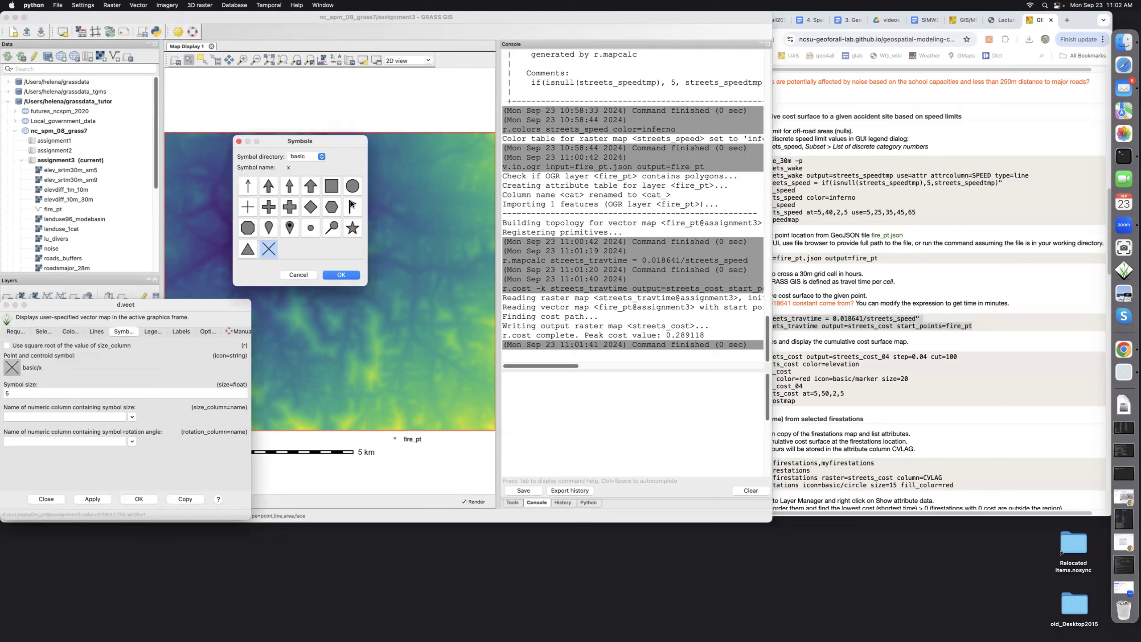
click(352, 205)
click(347, 274)
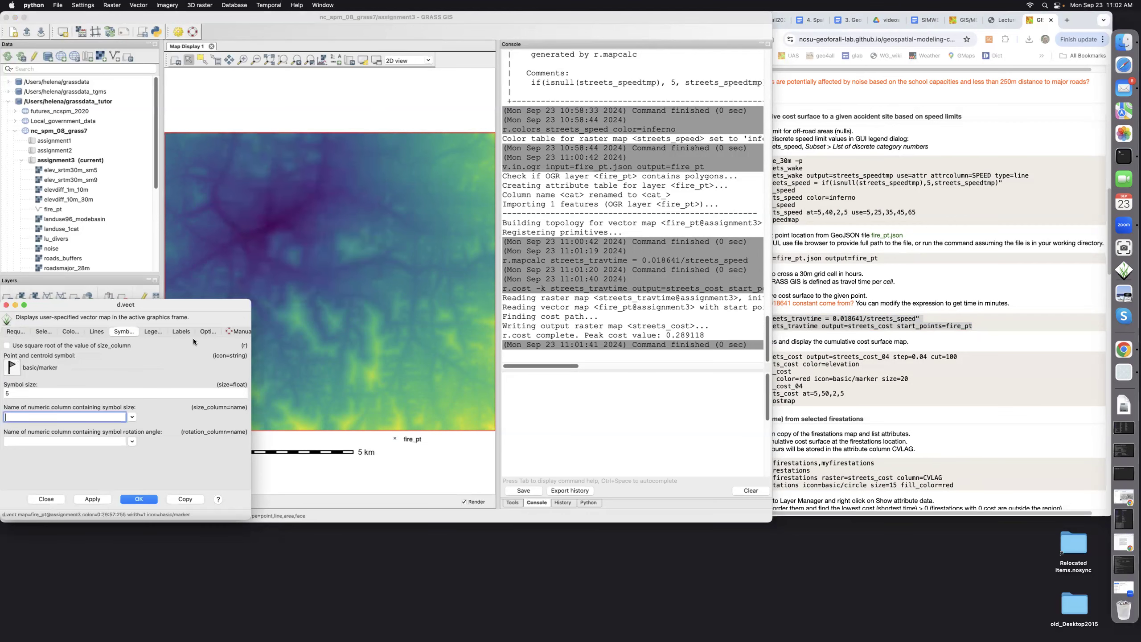
click(5, 394)
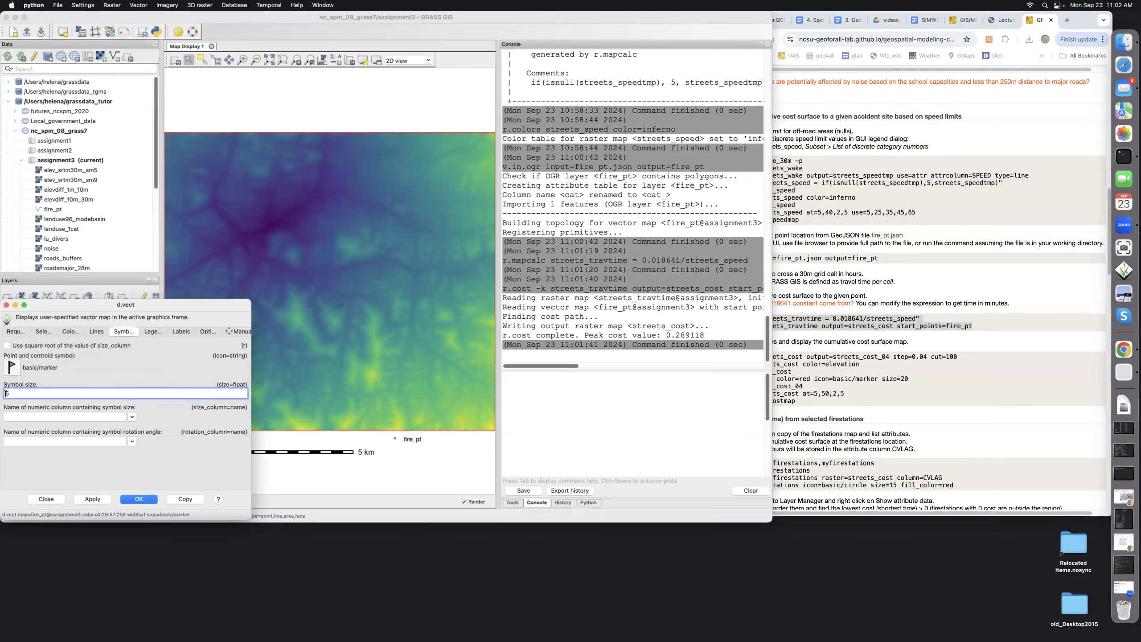
text(1)
Set the fire_pt feature color to red, 248:0:0, and move the layer above streets_cost in the layer order
click(69, 332)
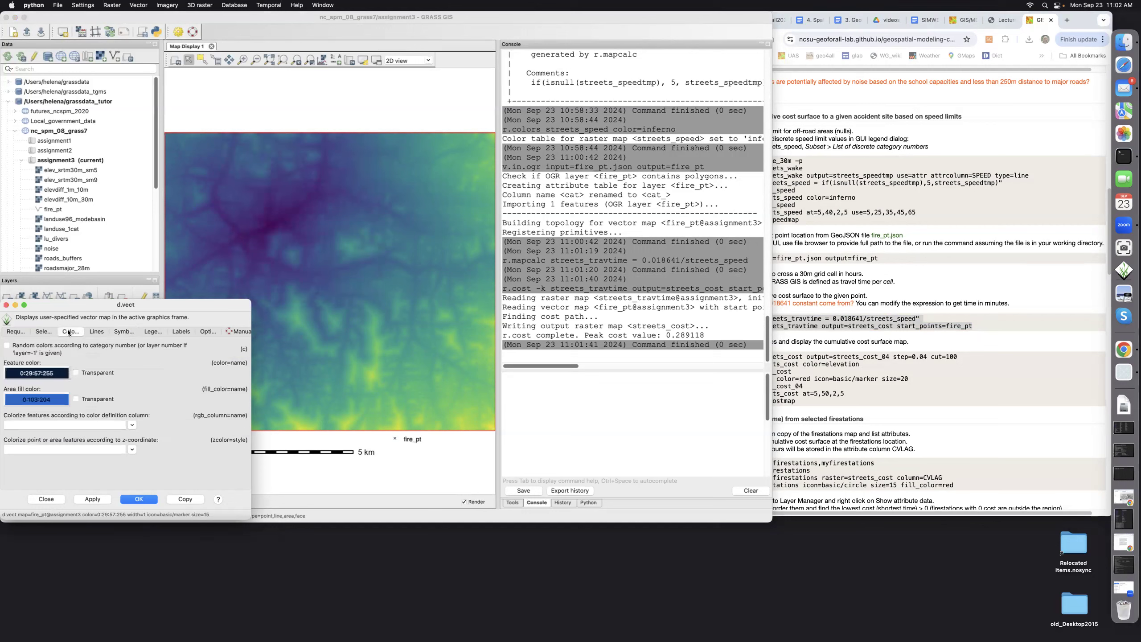
click(45, 373)
click(572, 194)
drag(574, 238, 520, 240)
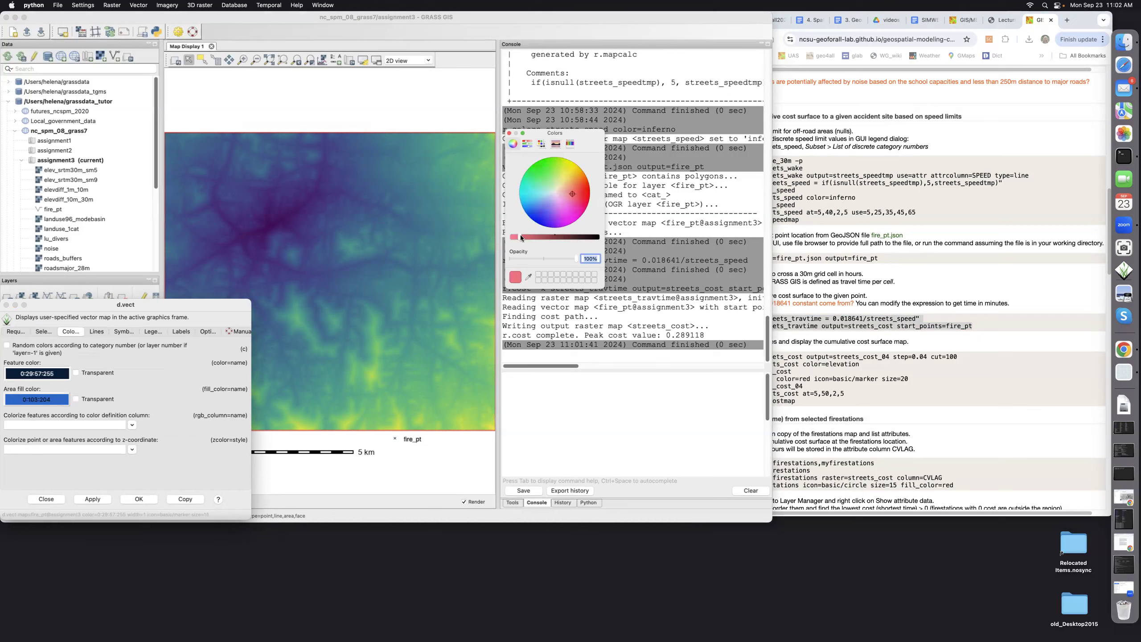
click(589, 190)
click(509, 133)
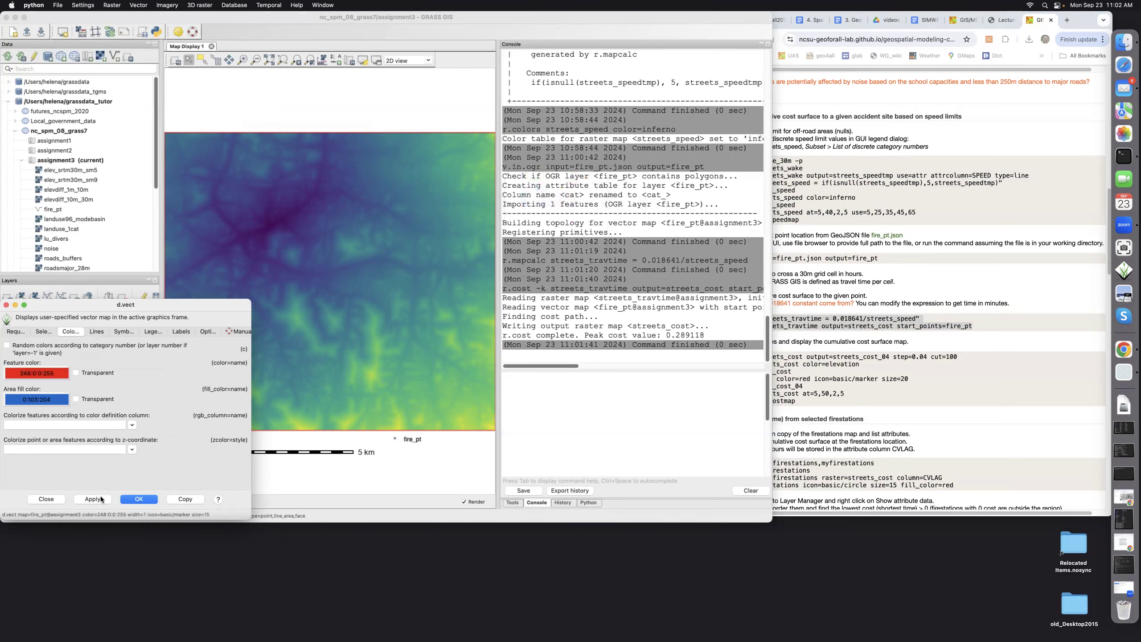
click(128, 498)
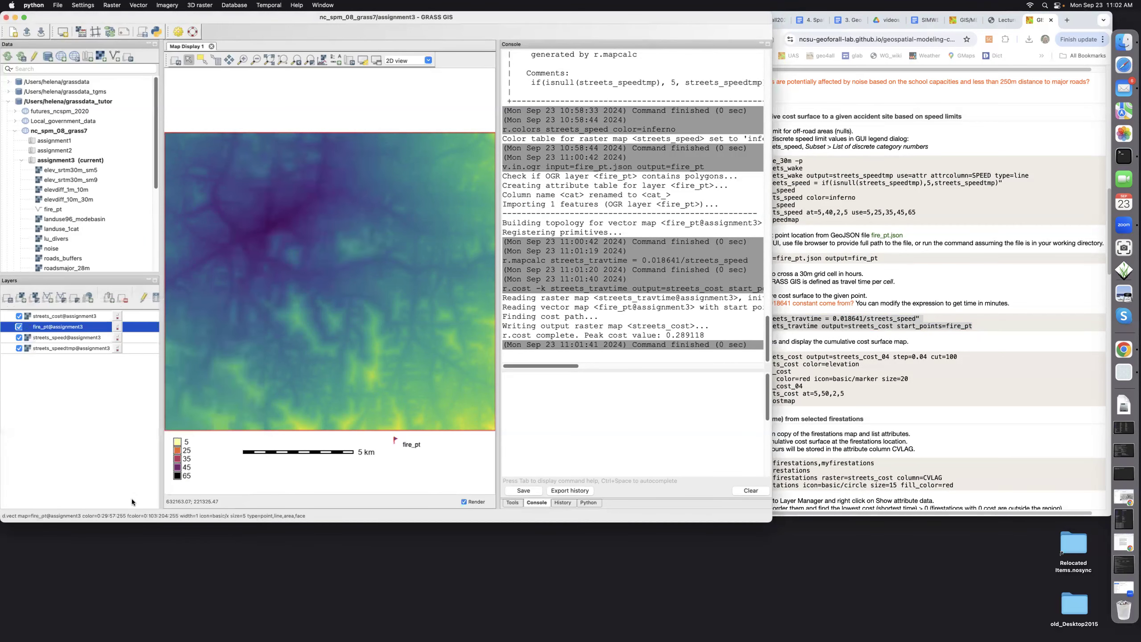
mouse_move(44, 329)
mouse_down()
mouse_move(44, 310)
mouse_move(60, 318)
mouse_move(49, 348)
mouse_move(49, 314)
mouse_up()
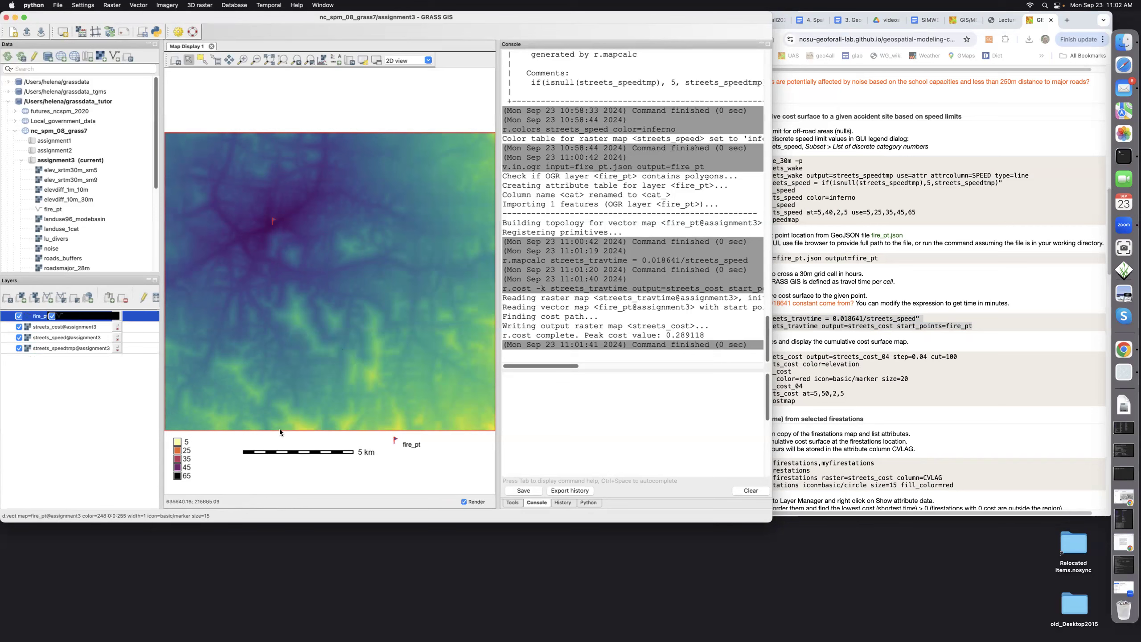
Using the assignment's isochrone commands, contour streets_cost into streets_cost_04 with step=0.04 and cut=100, and apply the elevation color table to streets_cost
click(986, 338)
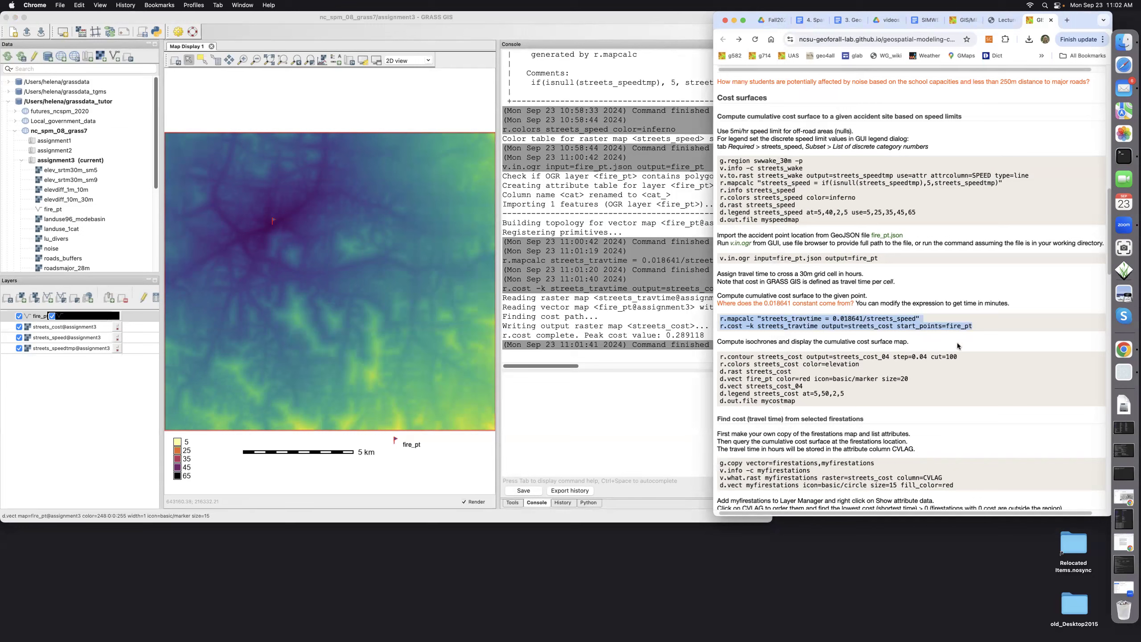
click(972, 340)
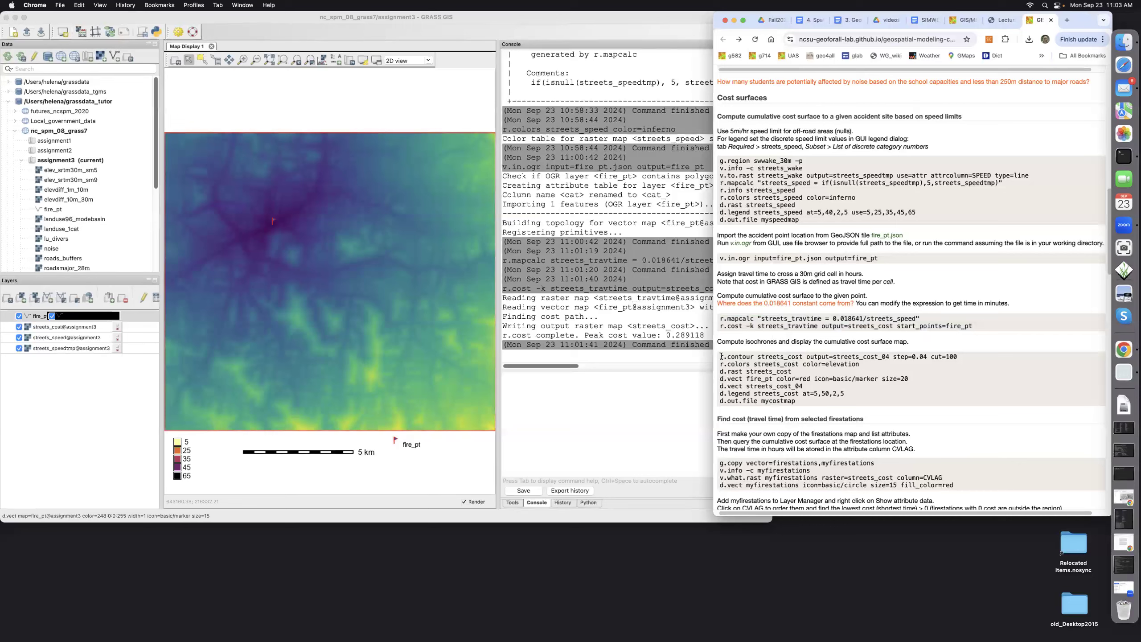
drag(721, 356, 797, 403)
key(super+c)
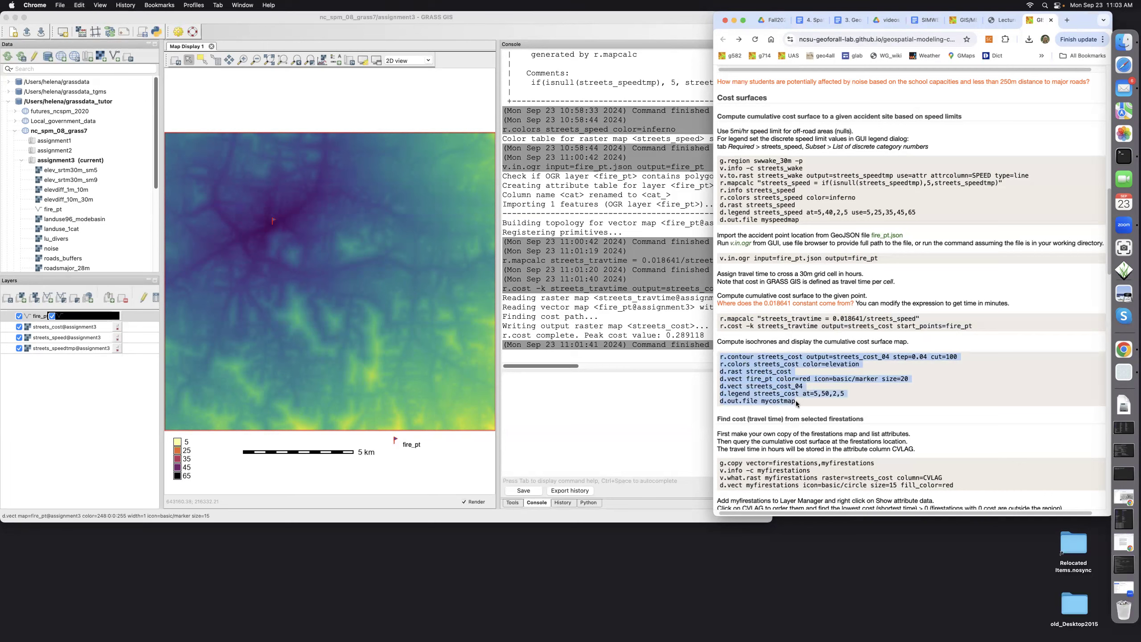
click(514, 383)
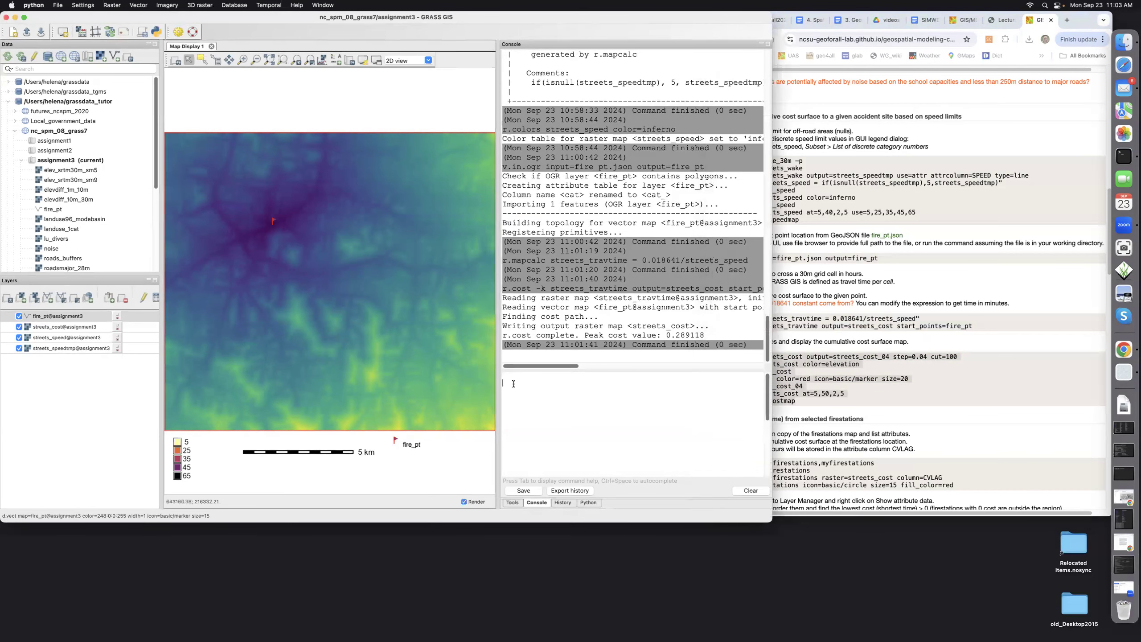
key(super+v)
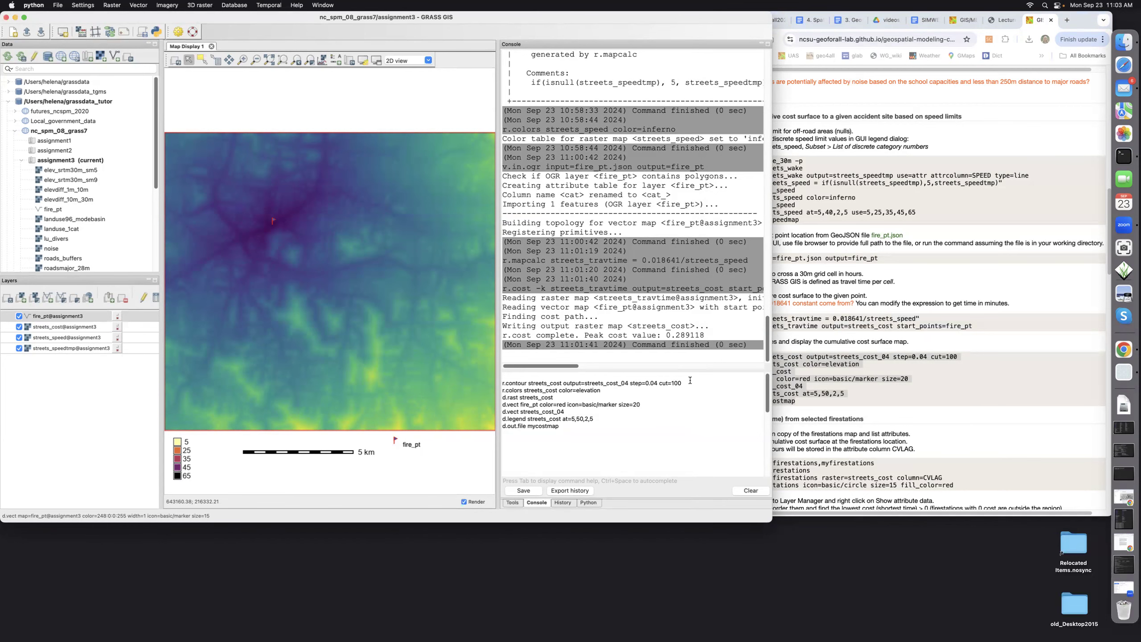
key(Return)
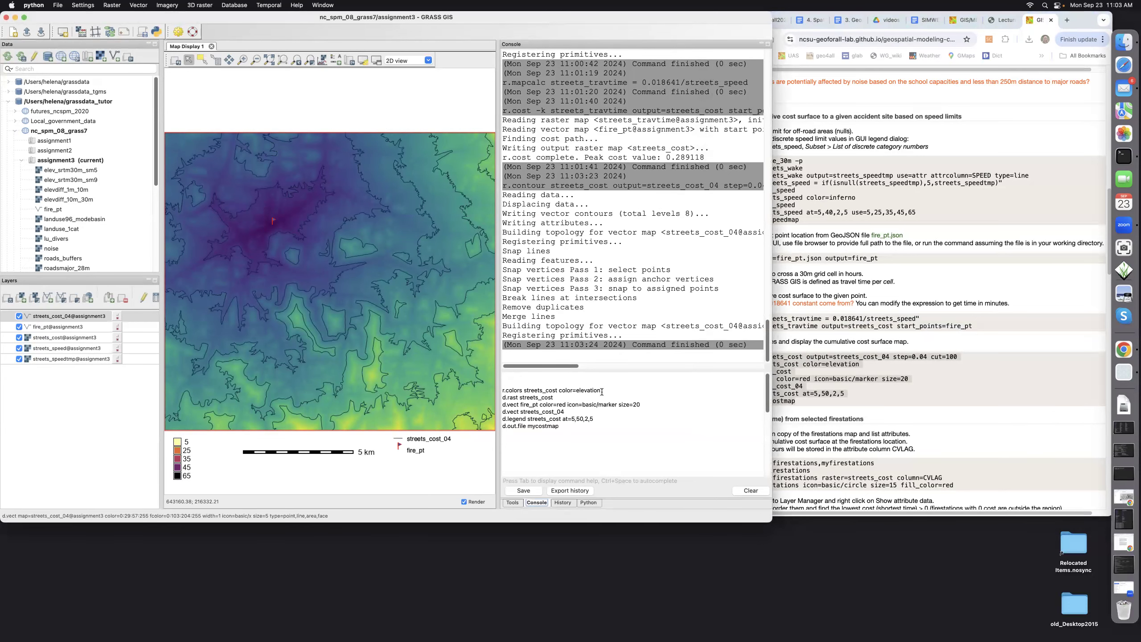
click(605, 390)
key(Return)
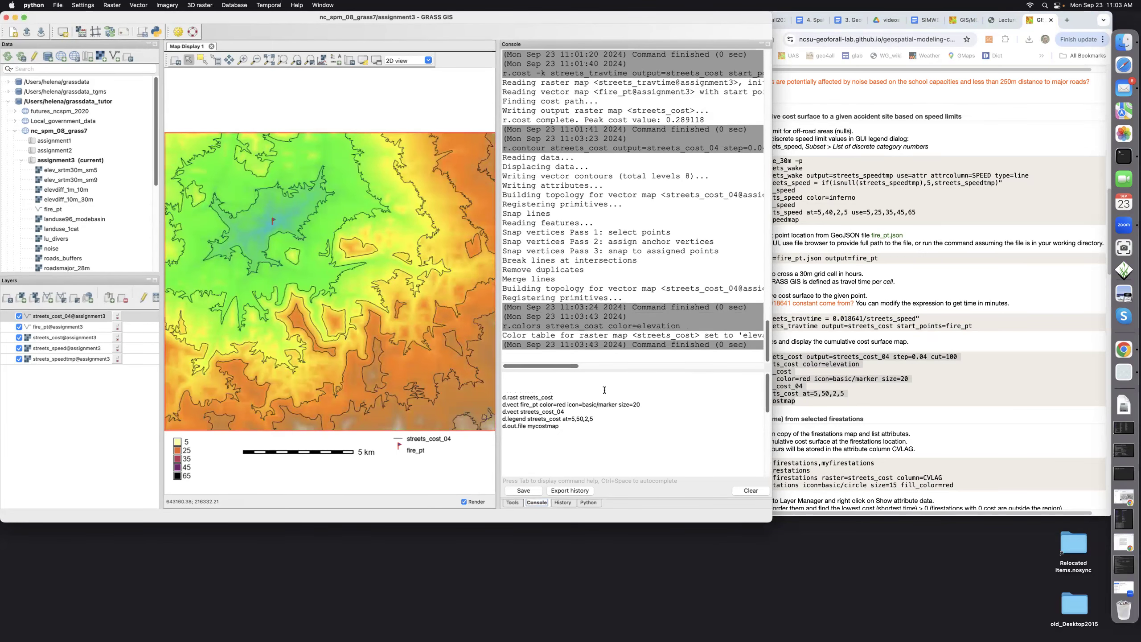
Display streets_cost_04 with d.vect and remove the duplicate streets_cost_04 layer from the map layers
click(561, 396)
key(Return)
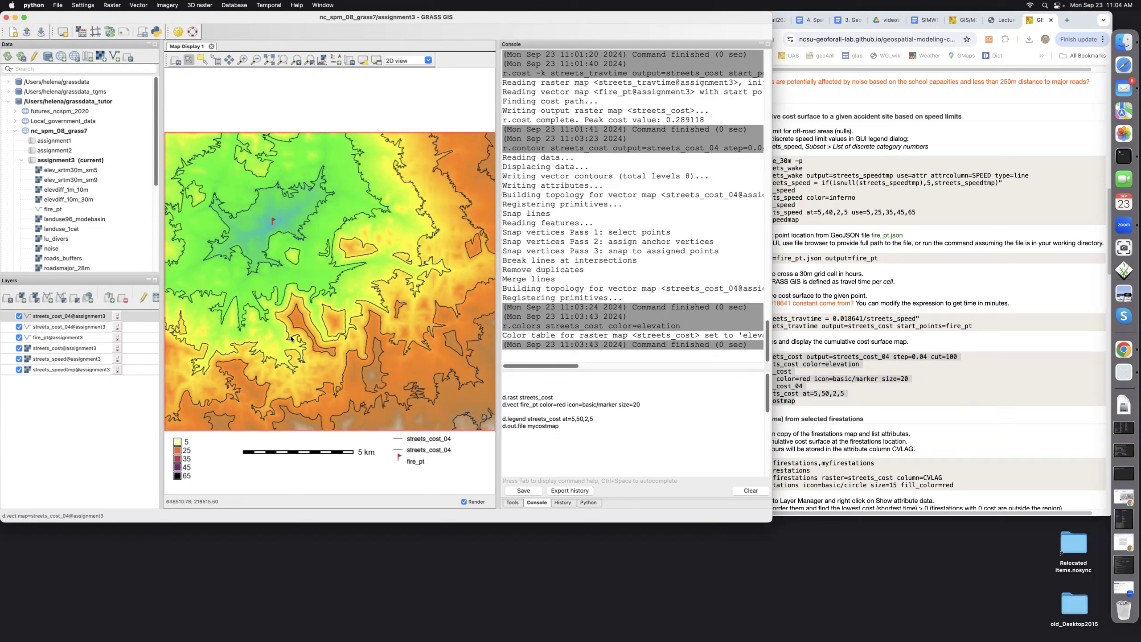
right_click(82, 316)
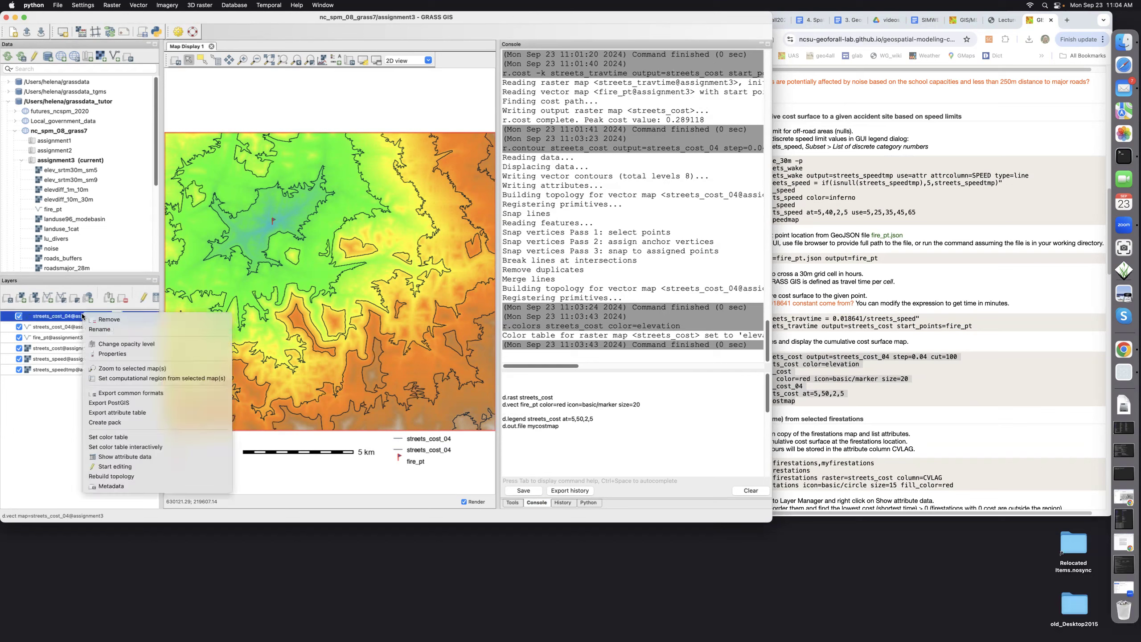
click(112, 321)
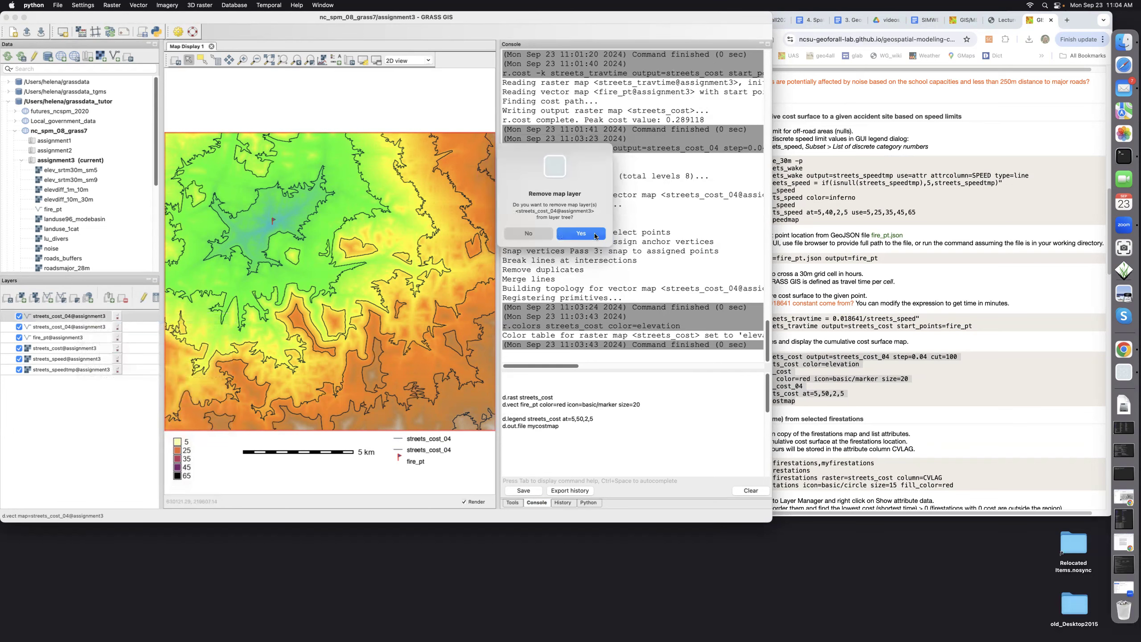
click(581, 233)
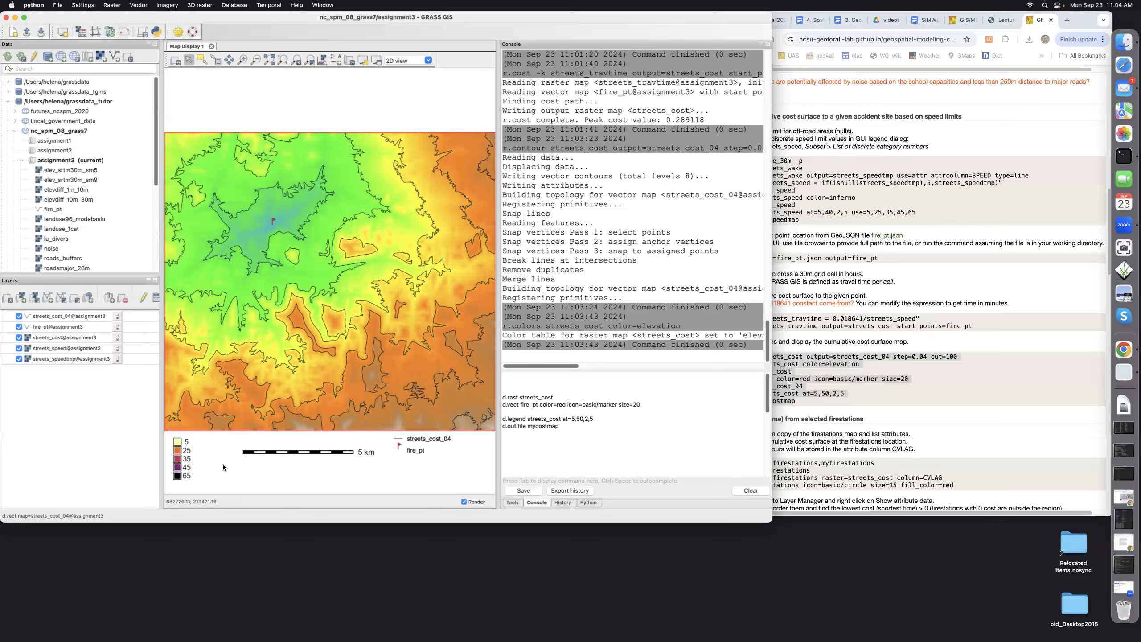
Try to switch the existing raster legend's map to streets_cost@assignment3
double_click(176, 461)
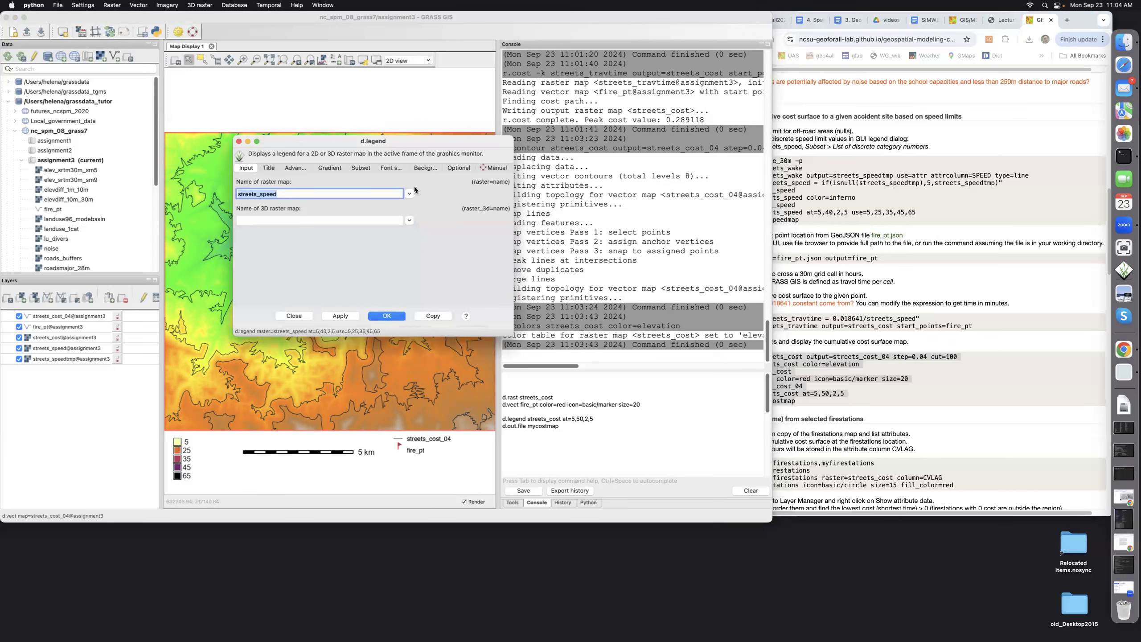
click(410, 194)
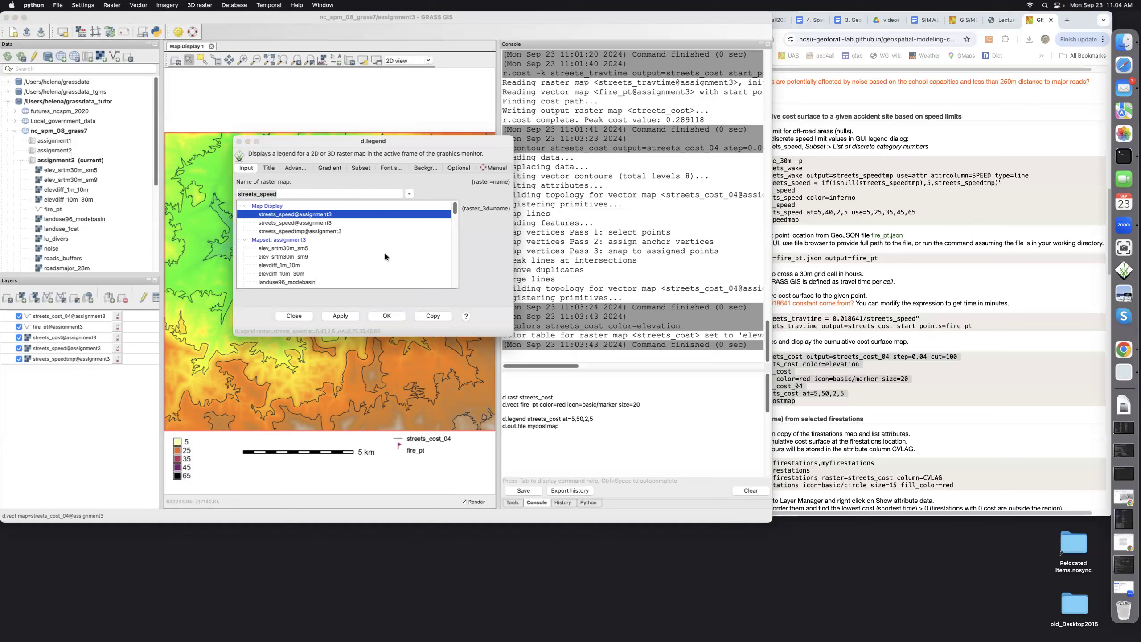
scroll(386, 257, down, 3)
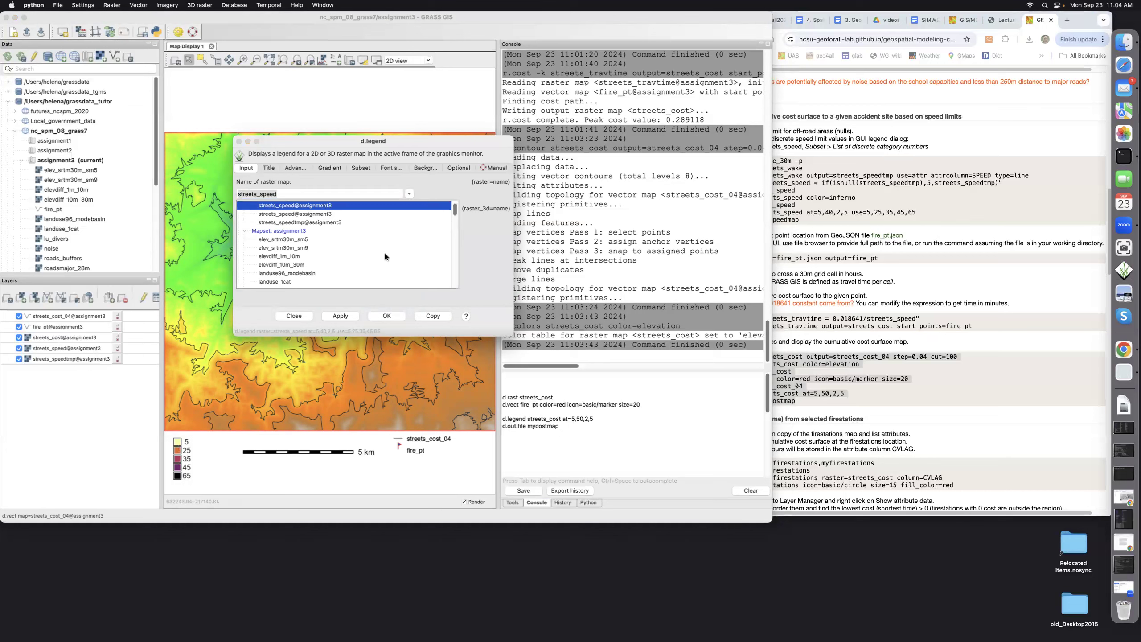
scroll(385, 257, down, 8)
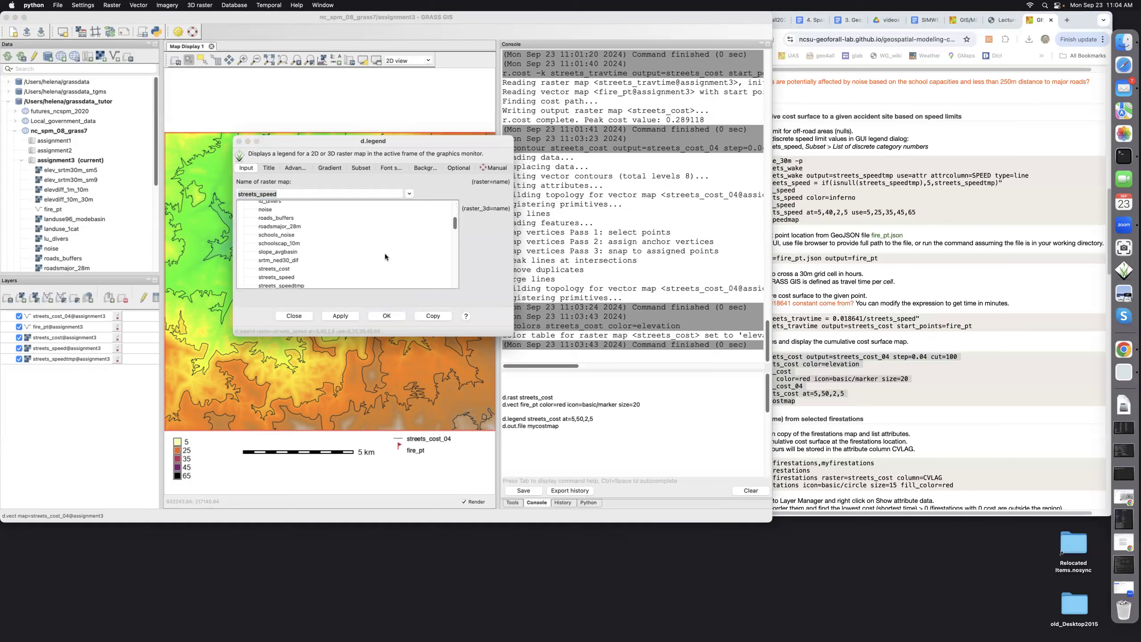
scroll(385, 254, down, 1)
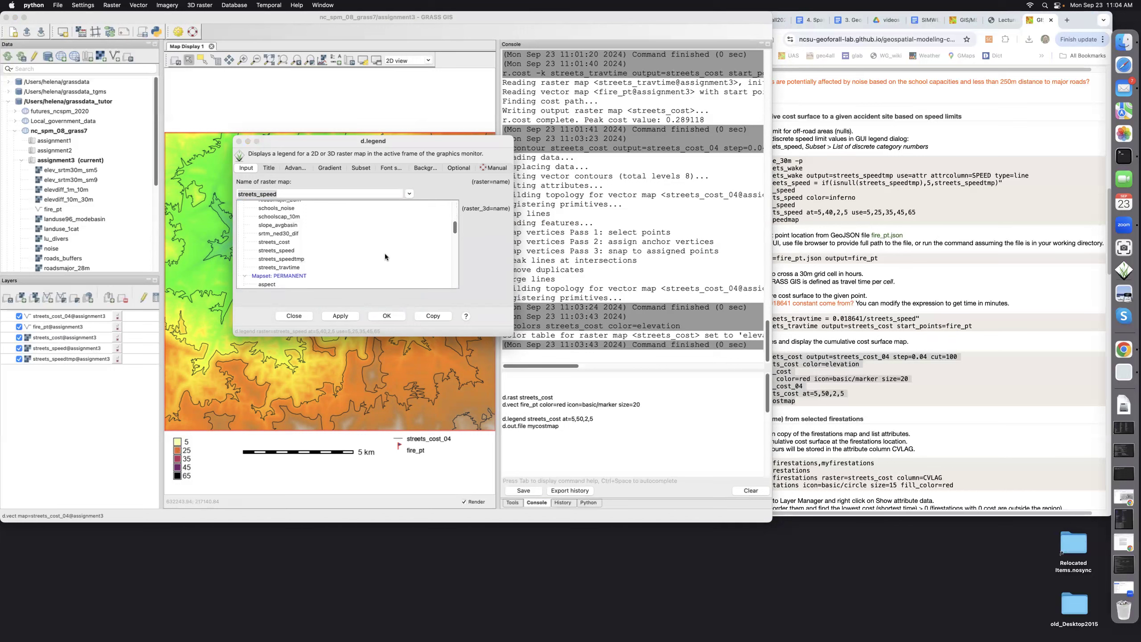
click(282, 242)
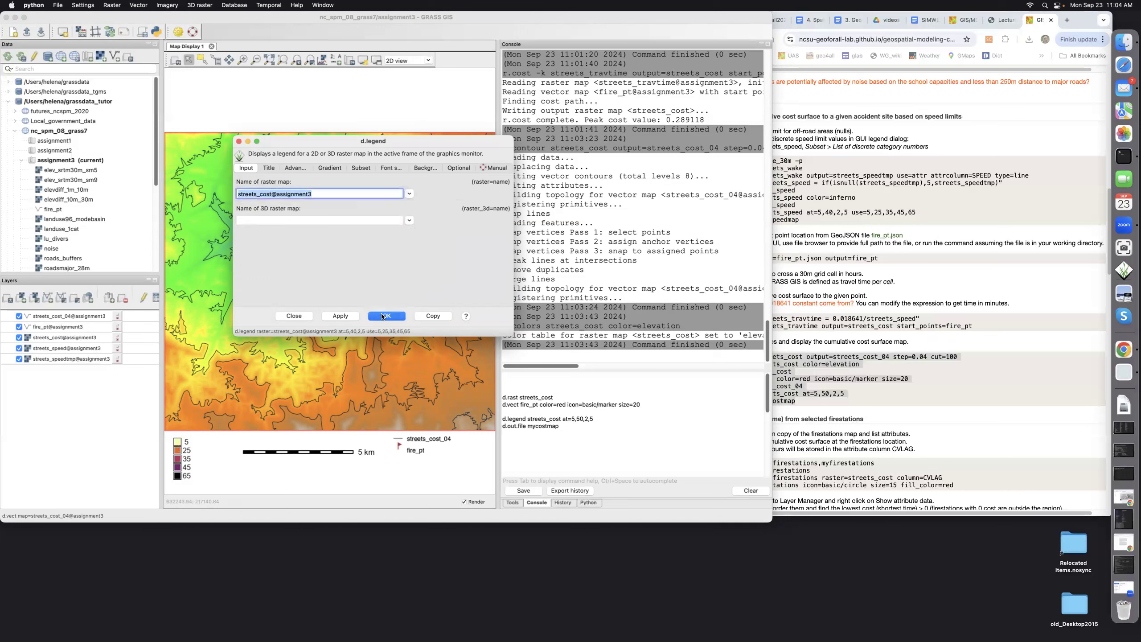
click(382, 316)
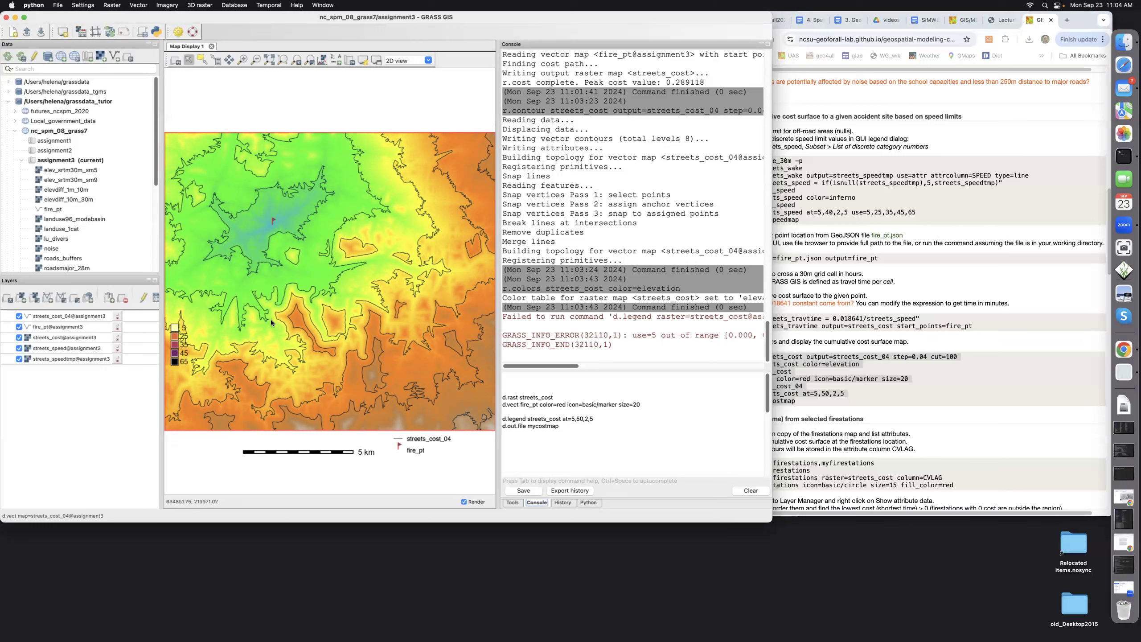
Remove the old street speed legend from the map display and add a streets_cost legend using d.legend with at=5,50,2,5
right_click(175, 349)
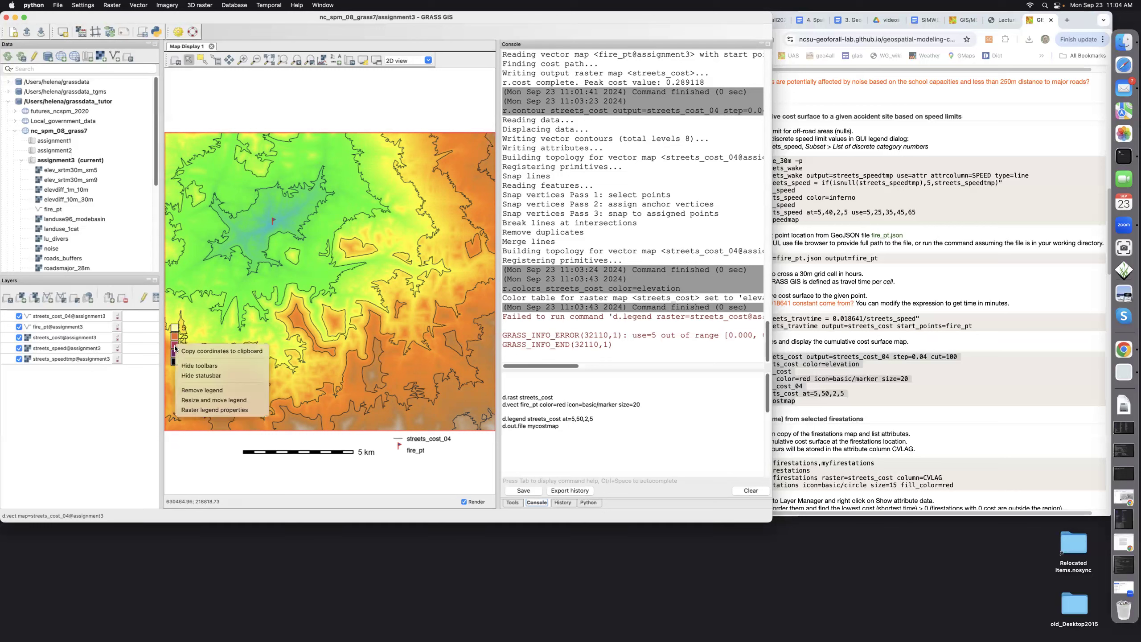
click(188, 391)
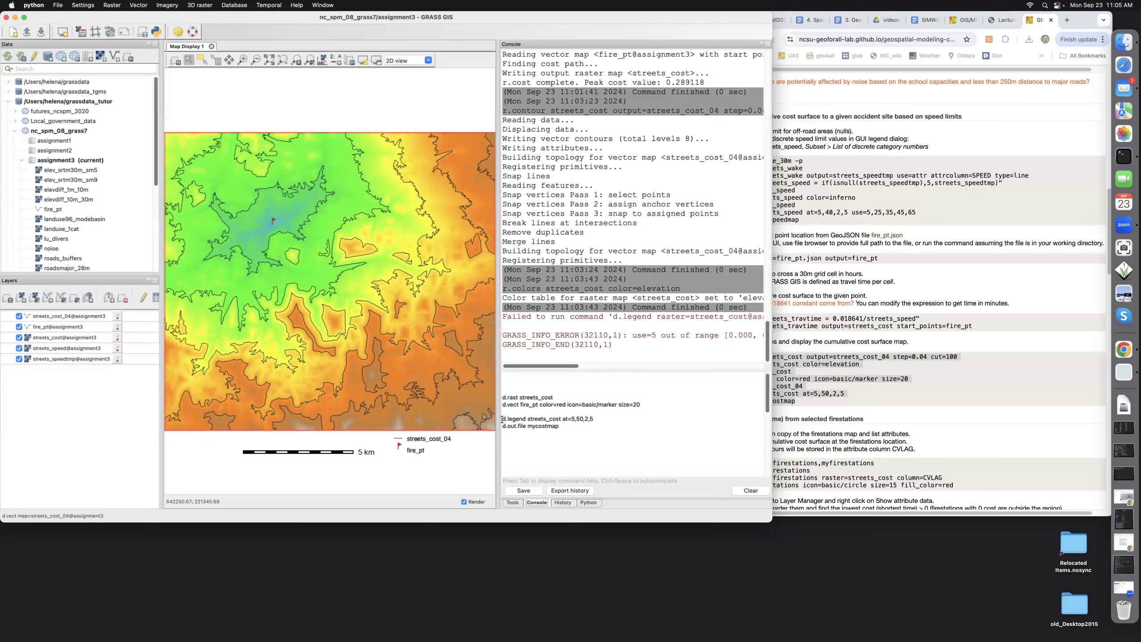
drag(502, 422, 594, 422)
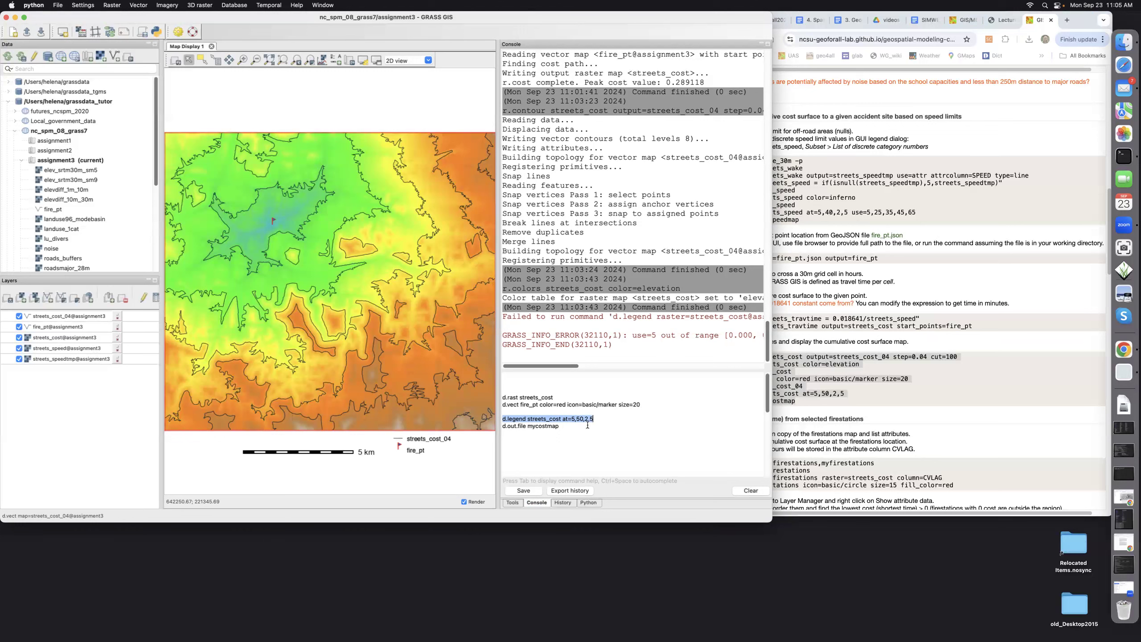
click(596, 420)
key(Return)
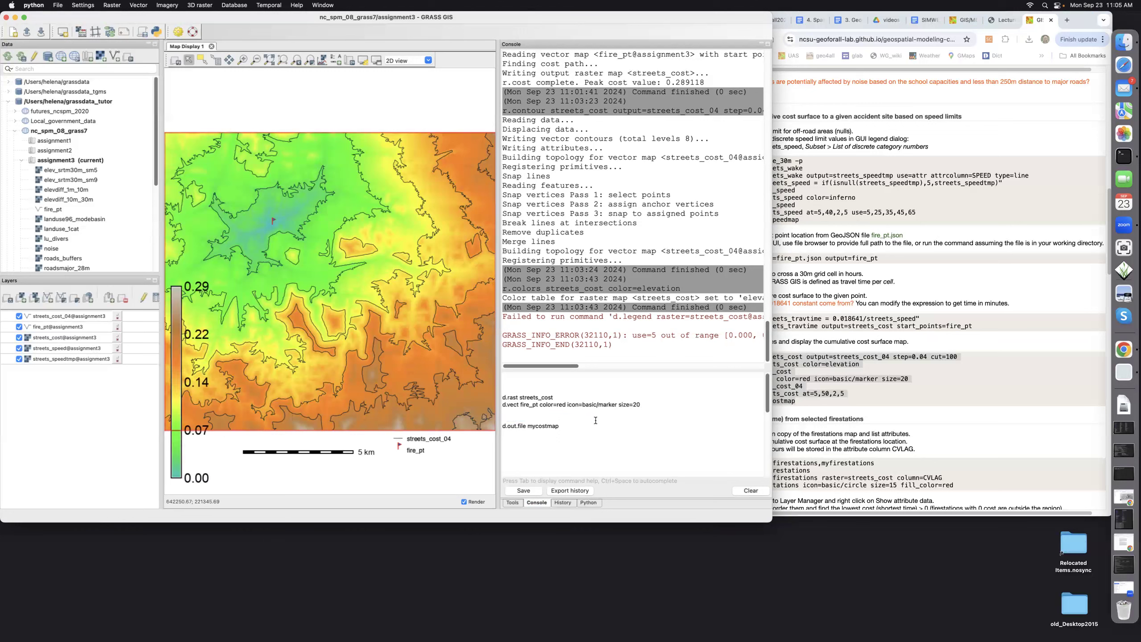
Resize the streets_cost raster legend into a horizontal color bar below the map, beside the scale bar
right_click(174, 437)
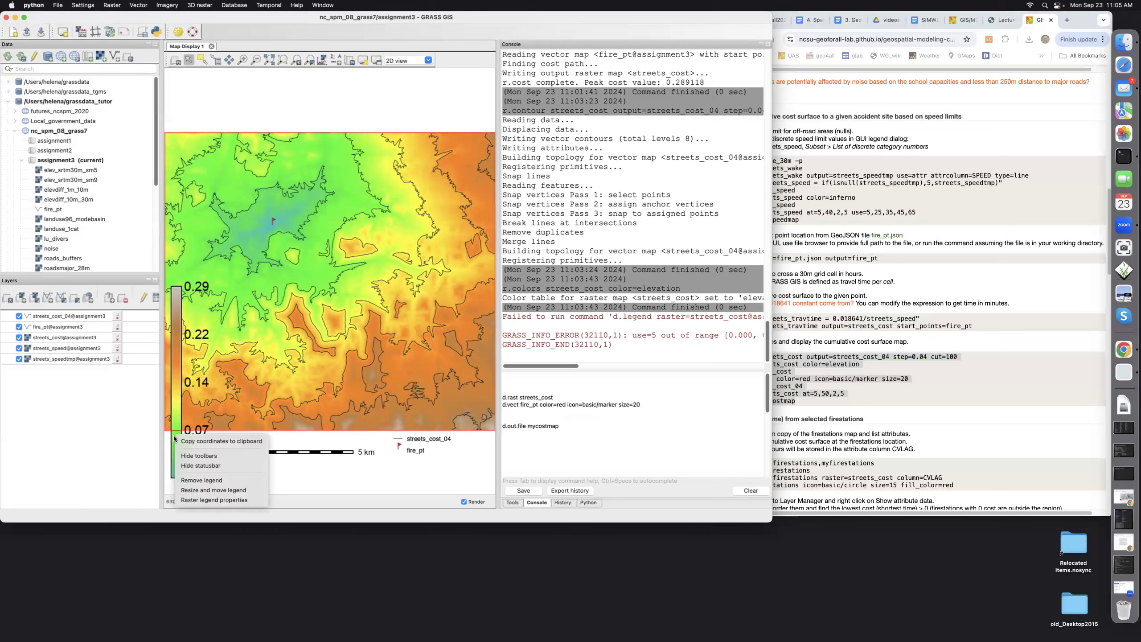
click(185, 490)
drag(232, 467, 337, 476)
drag(221, 462, 232, 455)
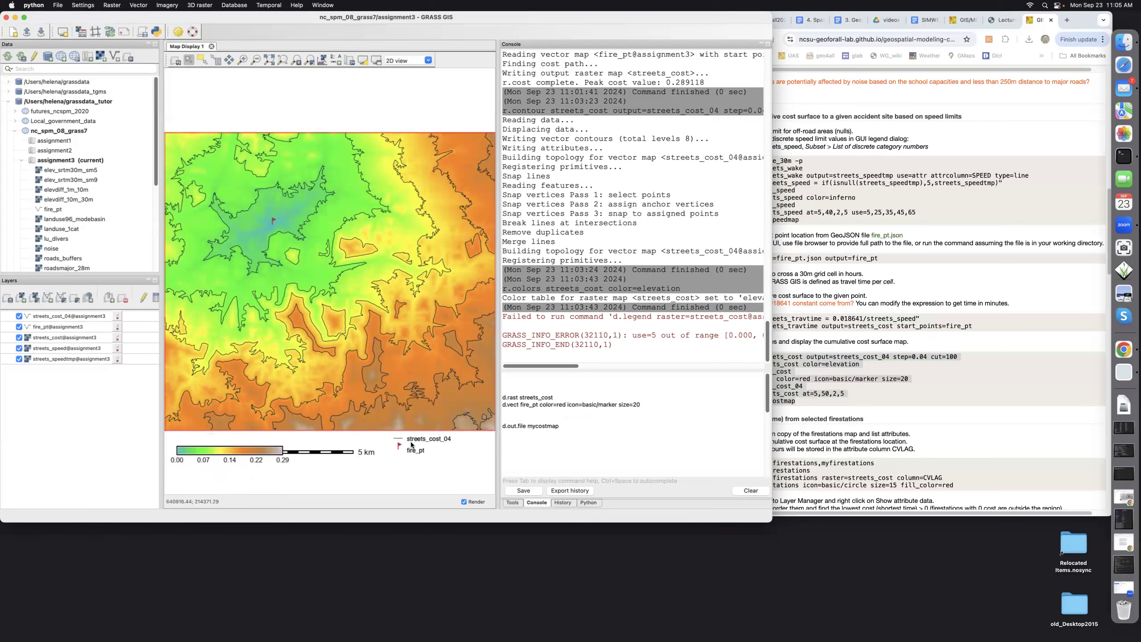
Shift the vector legend and scale bar clear of the color bar, and save the display with d.out.file mycostmap
drag(412, 444, 450, 444)
drag(335, 455, 384, 453)
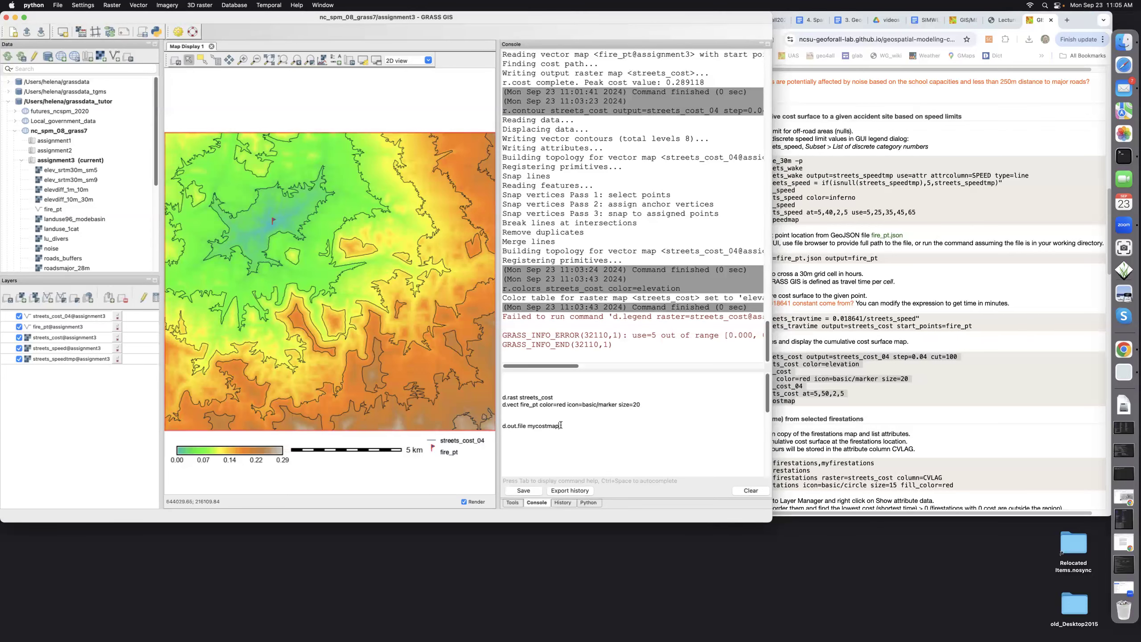
key(Return)
Bring the assignment's firestations commands into the console and run g.copy to copy the firestations vector as myfirestations
click(1013, 410)
scroll(1013, 411, down, 5)
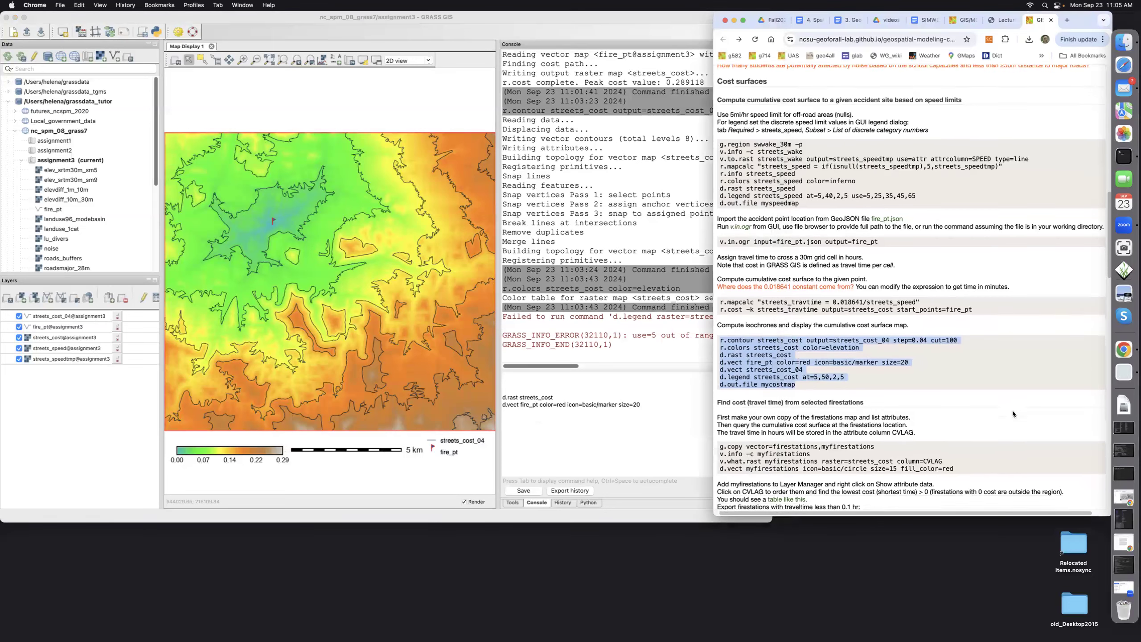
scroll(965, 251, down, 1)
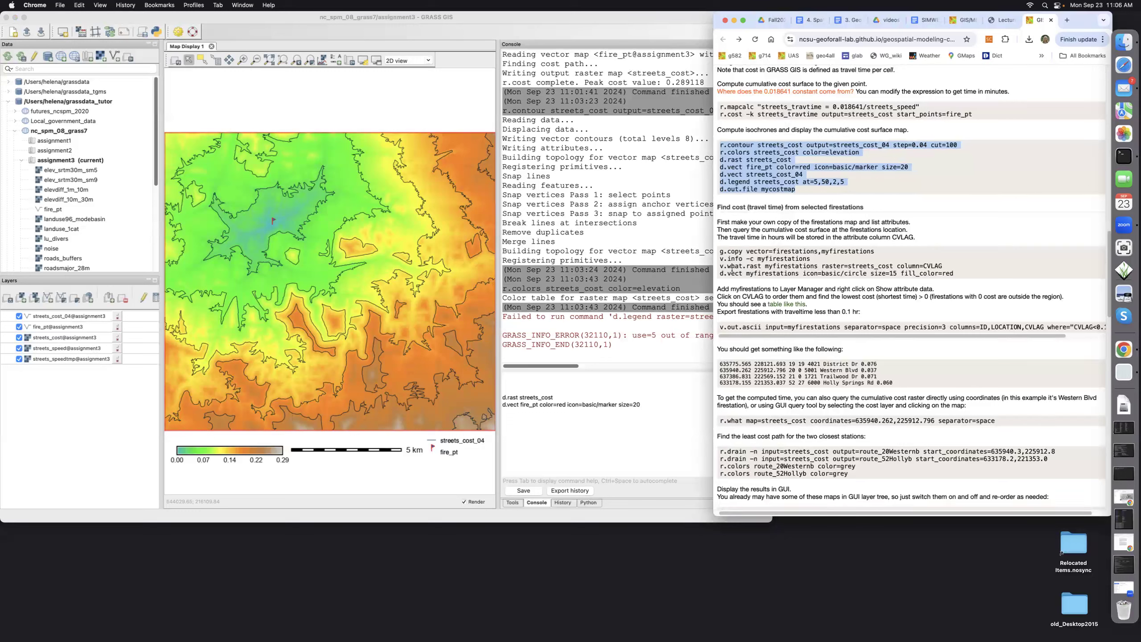
drag(720, 253, 960, 275)
key(super+c)
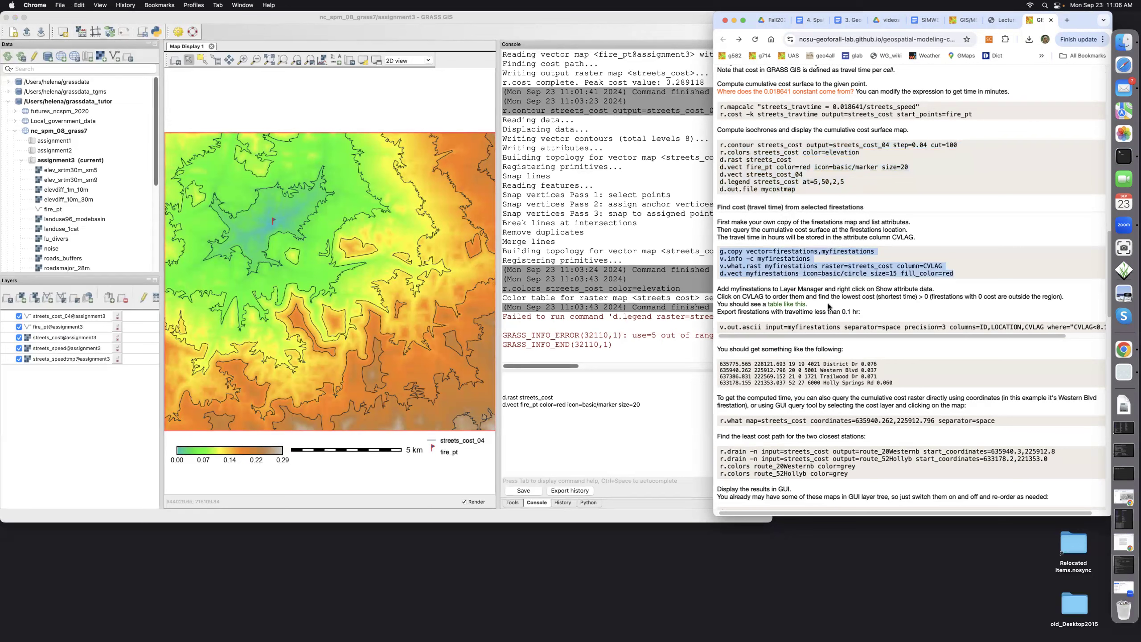
click(507, 383)
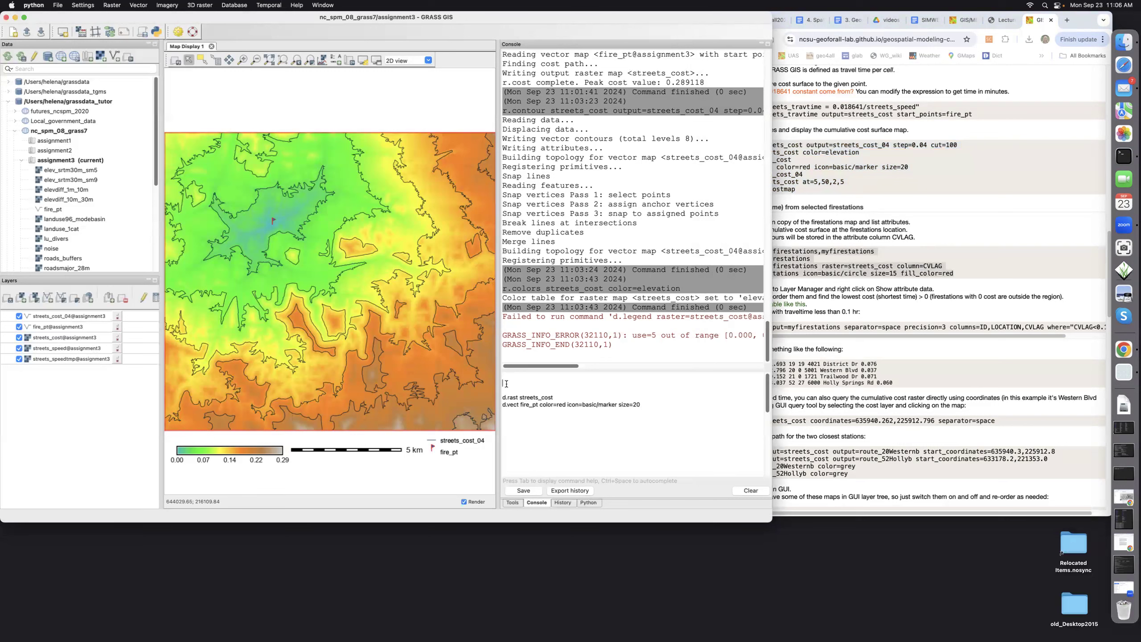
key(super+v)
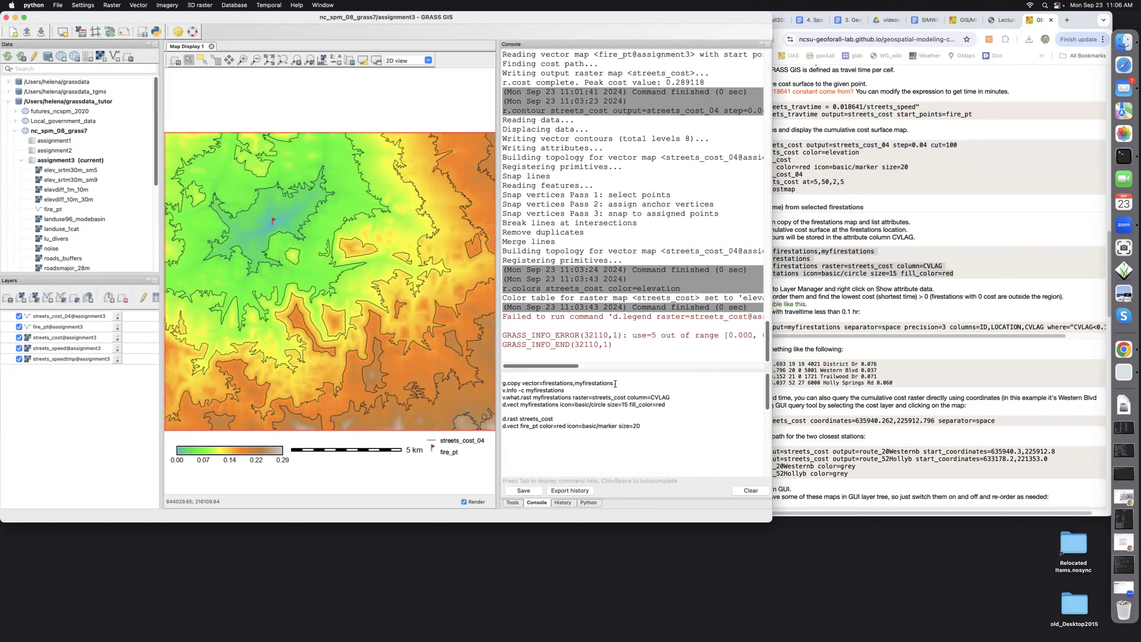
key(Return)
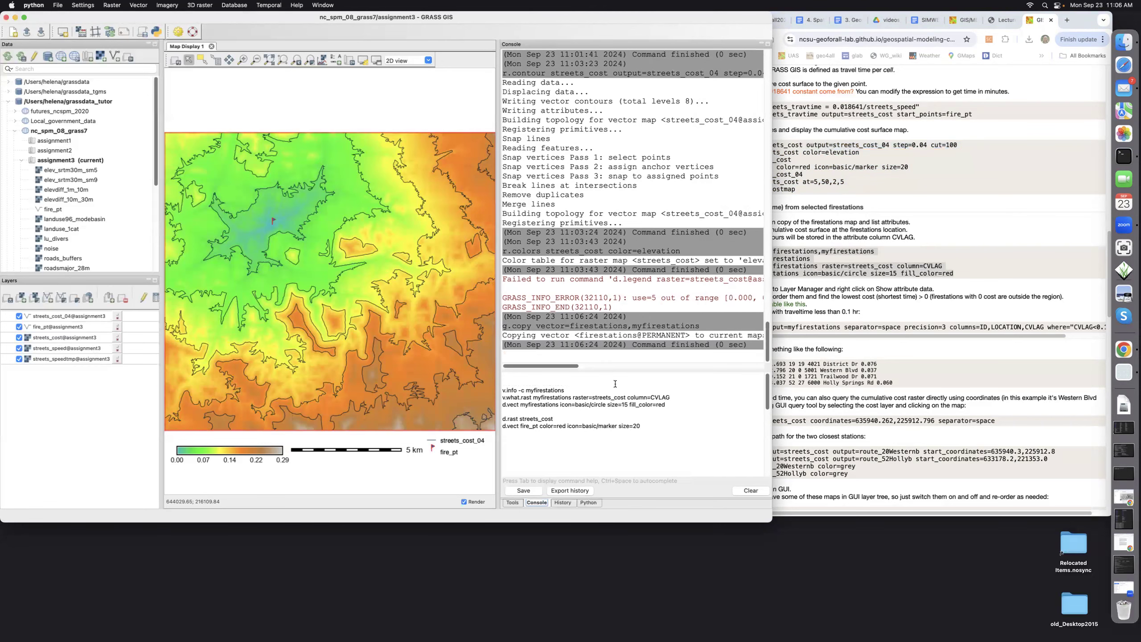
List the myfirestations columns with v.info -c and upload streets_cost values into column CVLAG with v.what.rast
click(569, 390)
key(Return)
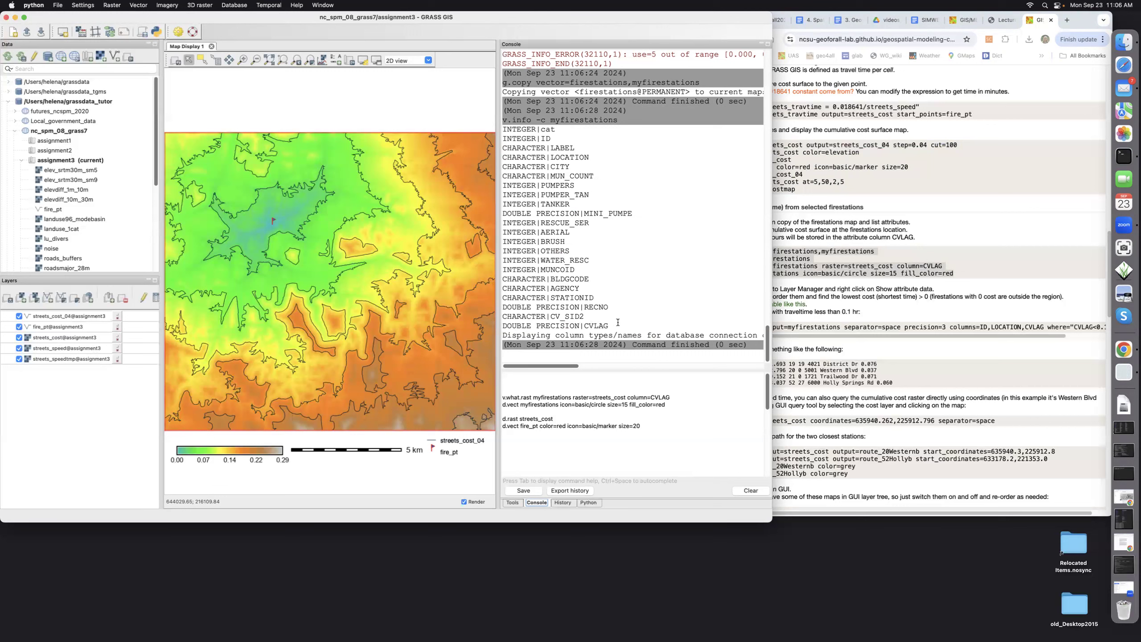
click(677, 395)
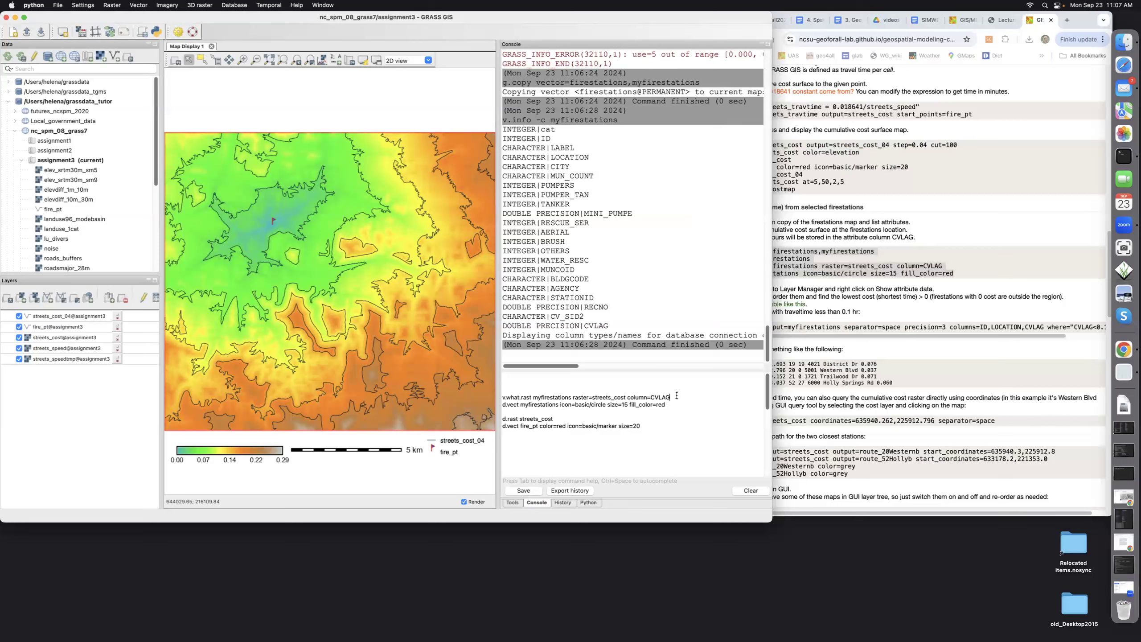
key(Return)
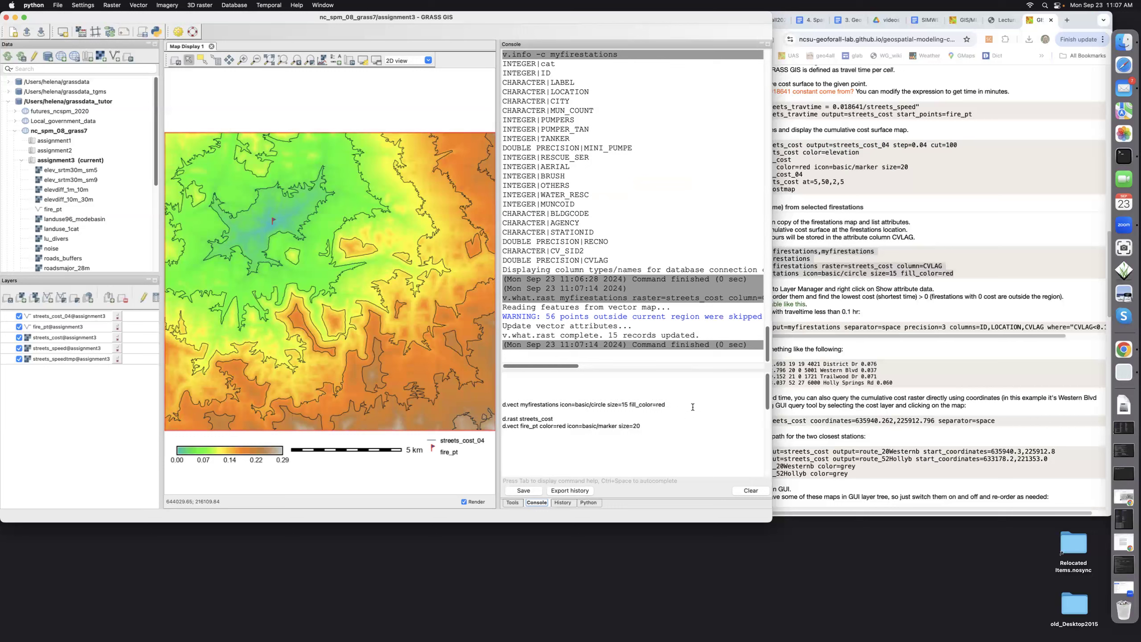
Display myfirestations as red basic/circle symbols of size 15 and fire_pt as a red basic/marker of size 20
click(672, 406)
key(Return)
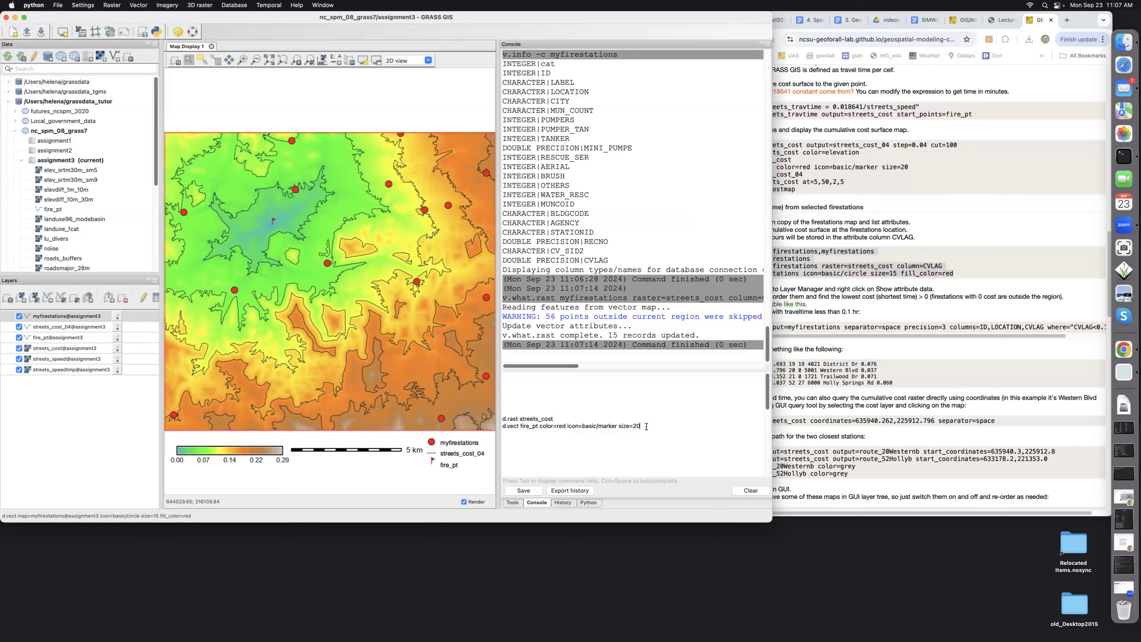
key(Return)
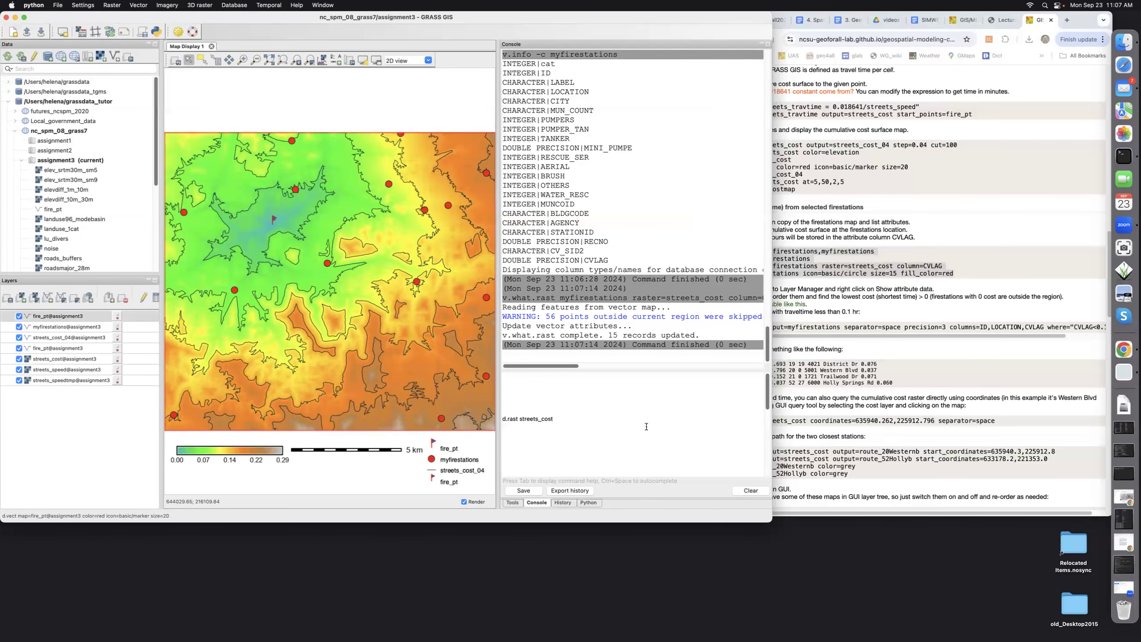
Run the assignment's v.out.ascii command on myfirestations for columns ID,LOCATION,CVLAG where CVLAG<0.1 AND CVLAG>0
click(929, 398)
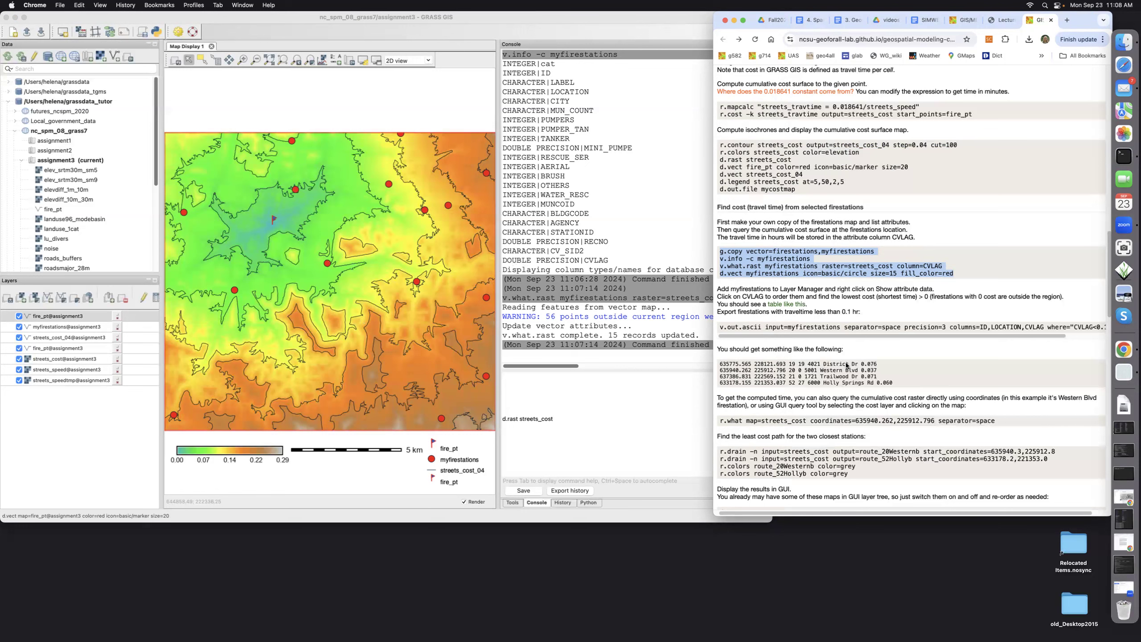
click(1003, 347)
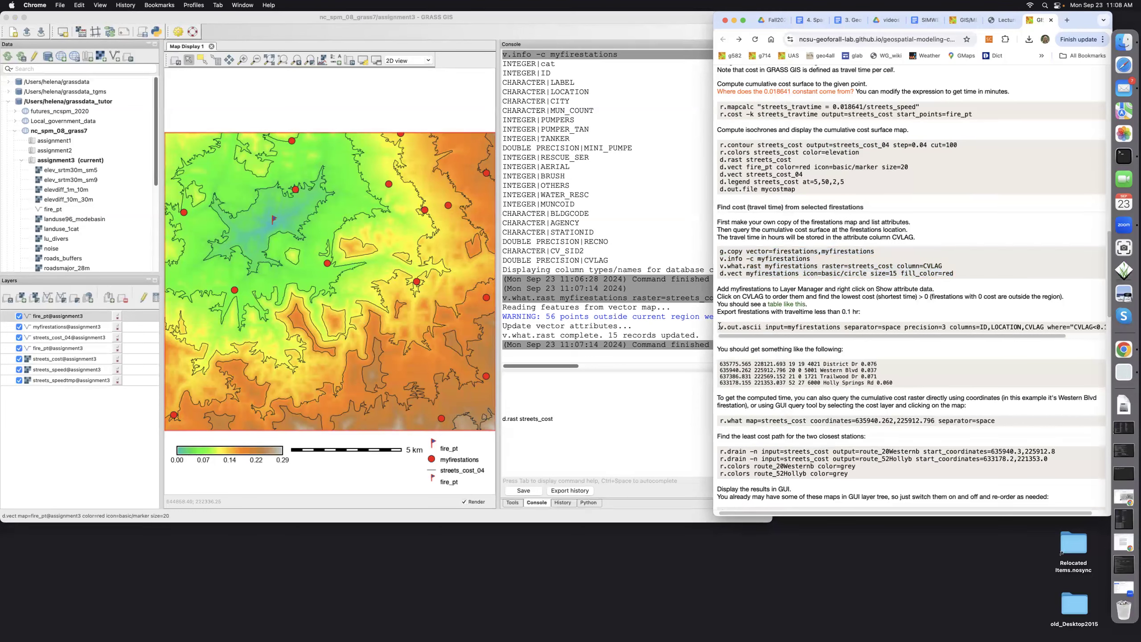
drag(721, 326, 1136, 331)
key(super+c)
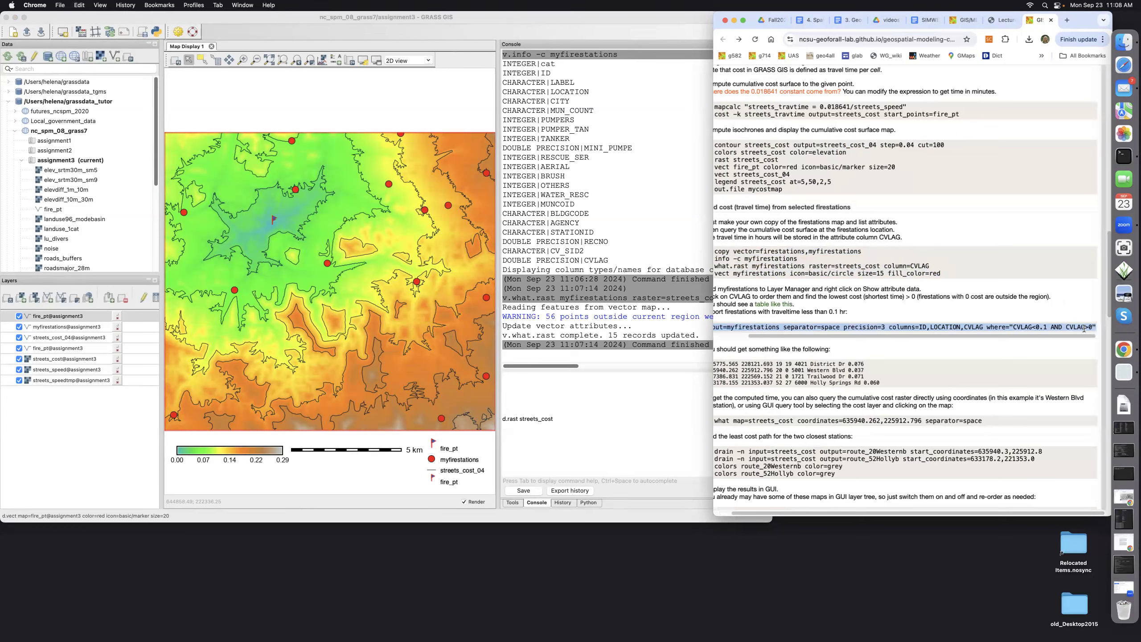
click(515, 396)
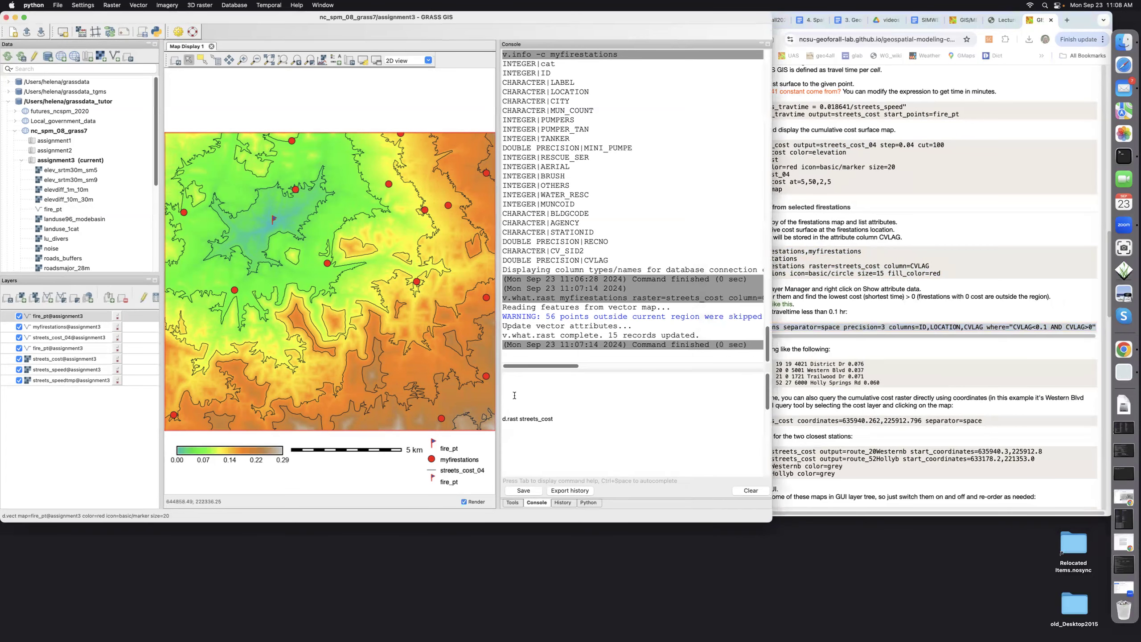
key(super+v)
key(Return)
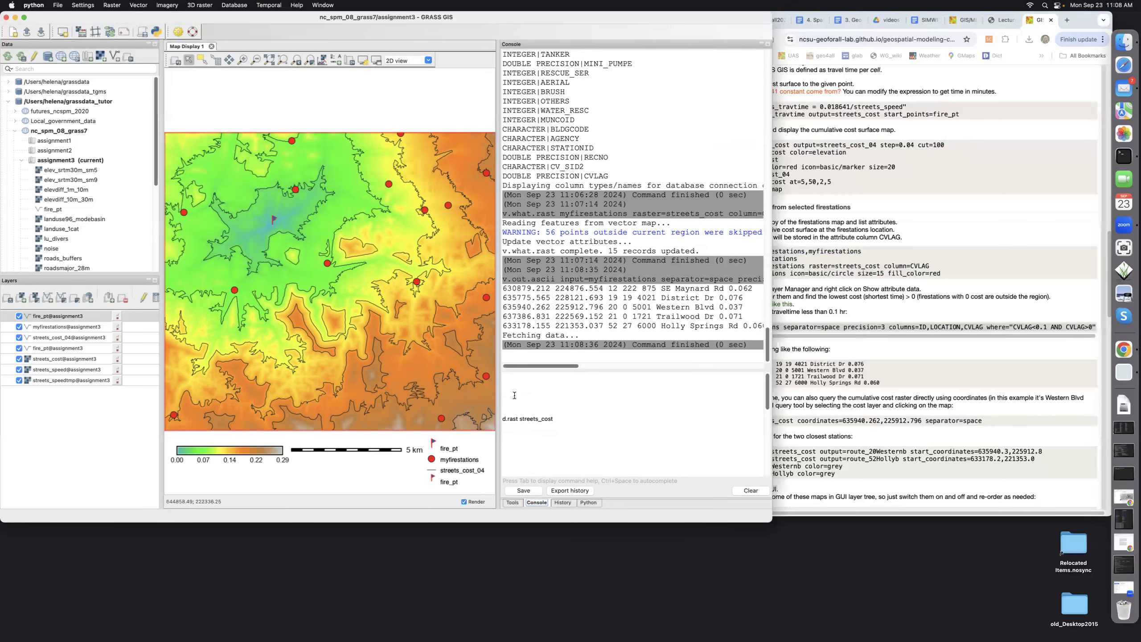
Examine the full v.out.ascii command on the assignment page, including its where condition, and the expected station list
key(super+Tab)
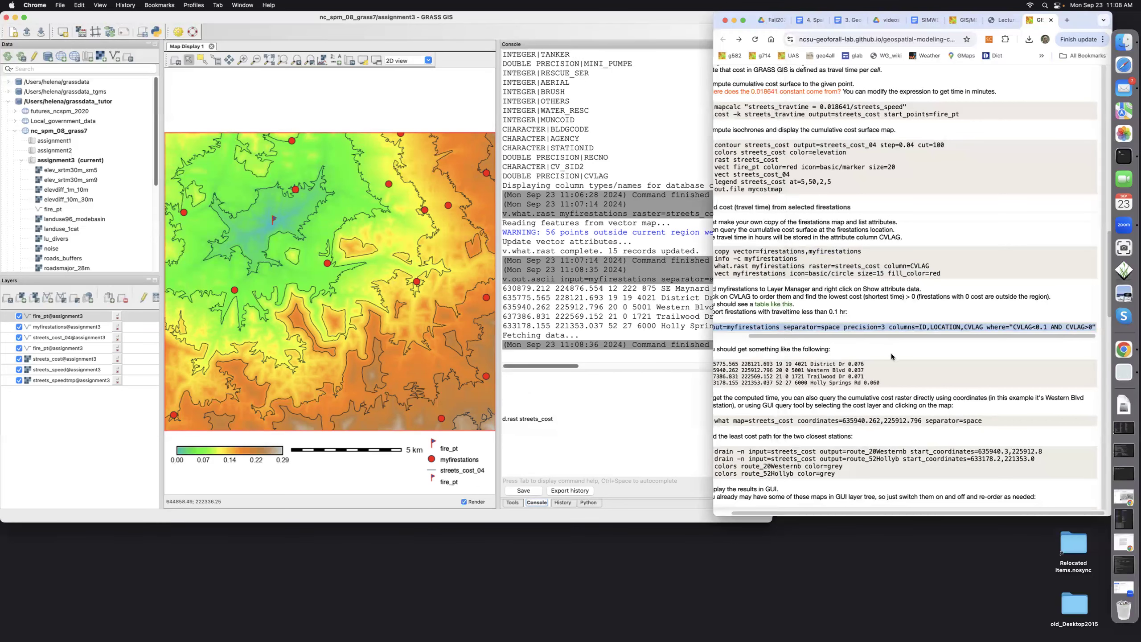
drag(865, 335, 690, 365)
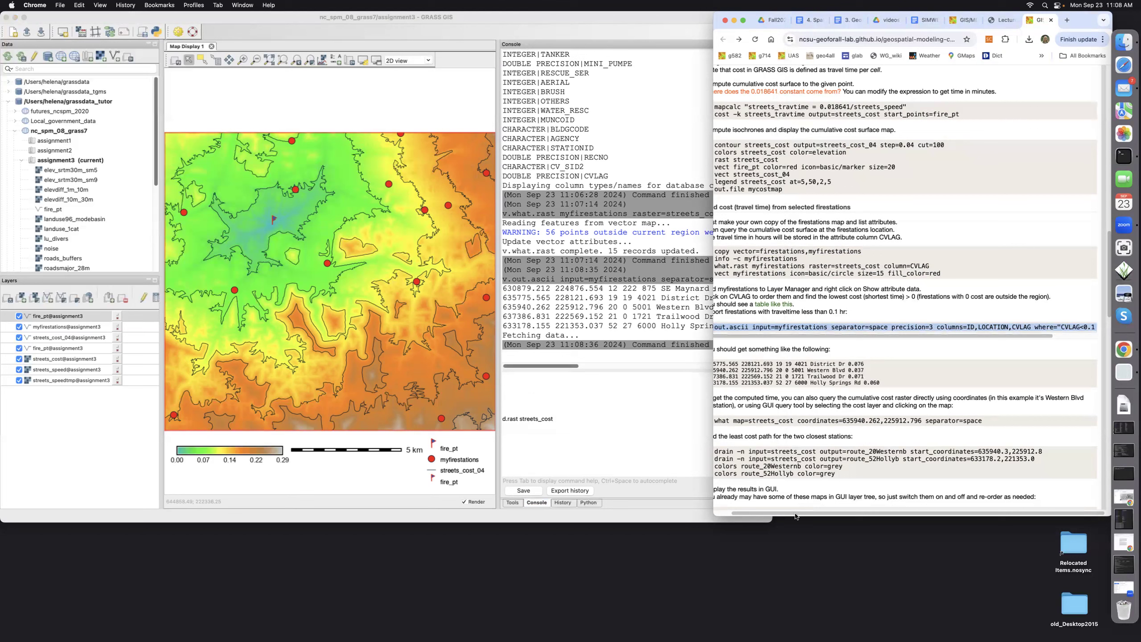
scroll(730, 520, left, 2)
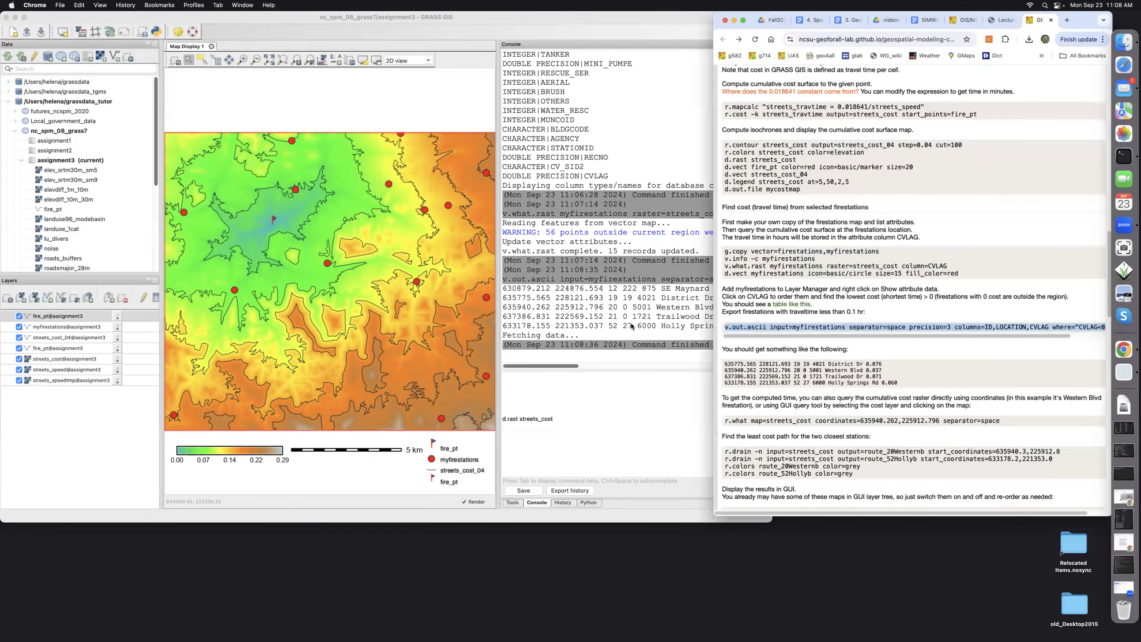
scroll(854, 327, right, 5)
scroll(909, 328, right, 2)
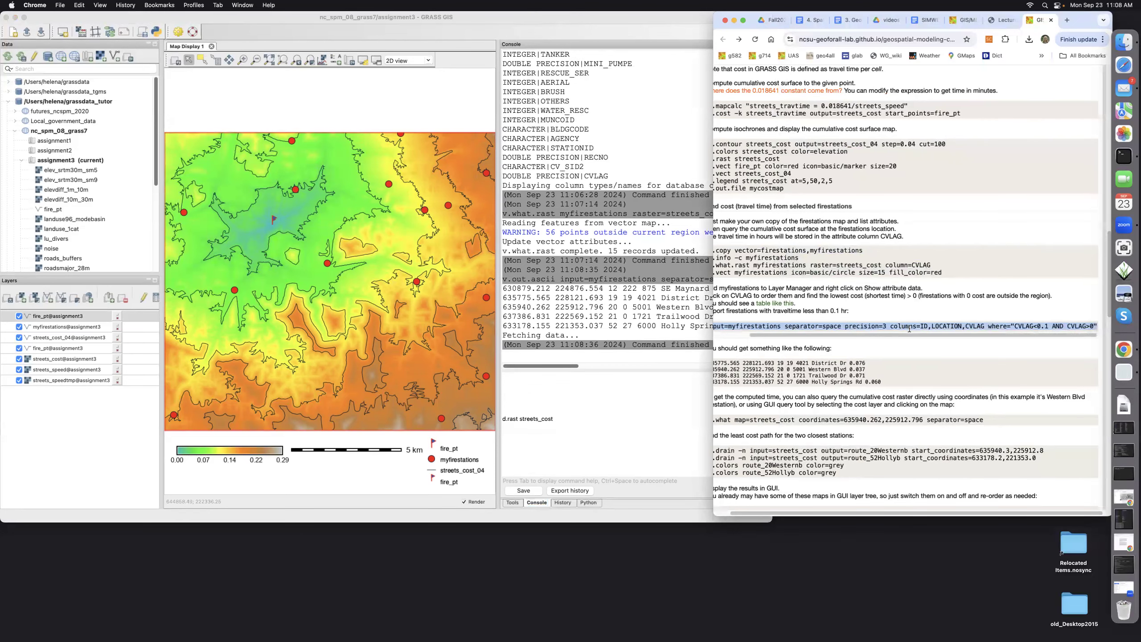
scroll(1038, 327, right, 1)
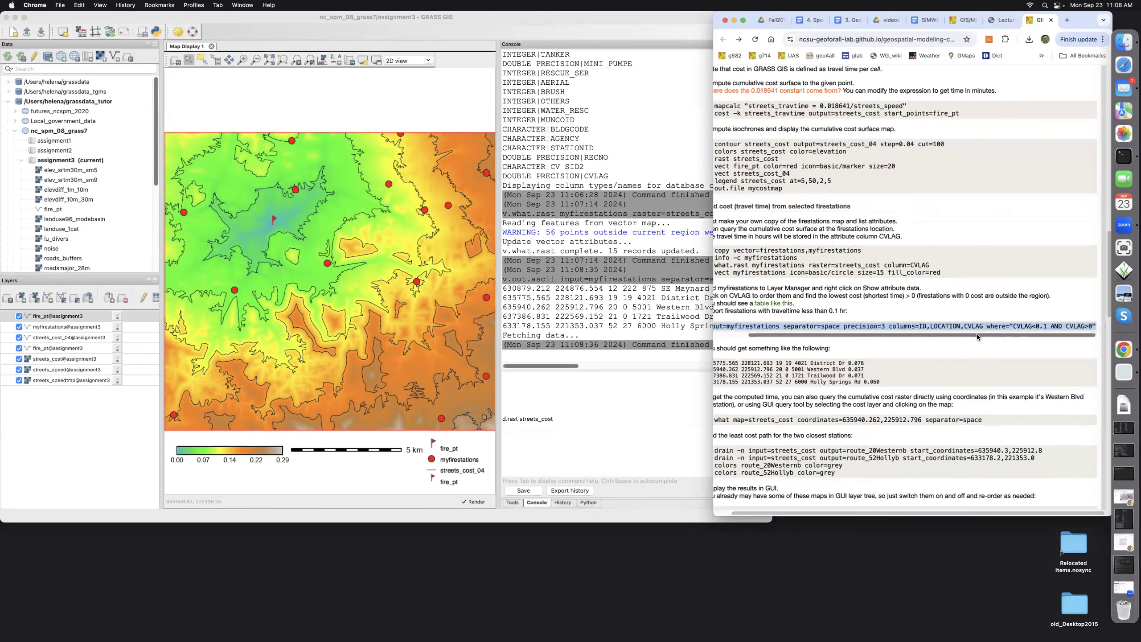
drag(978, 334, 1134, 332)
drag(1038, 334, 913, 334)
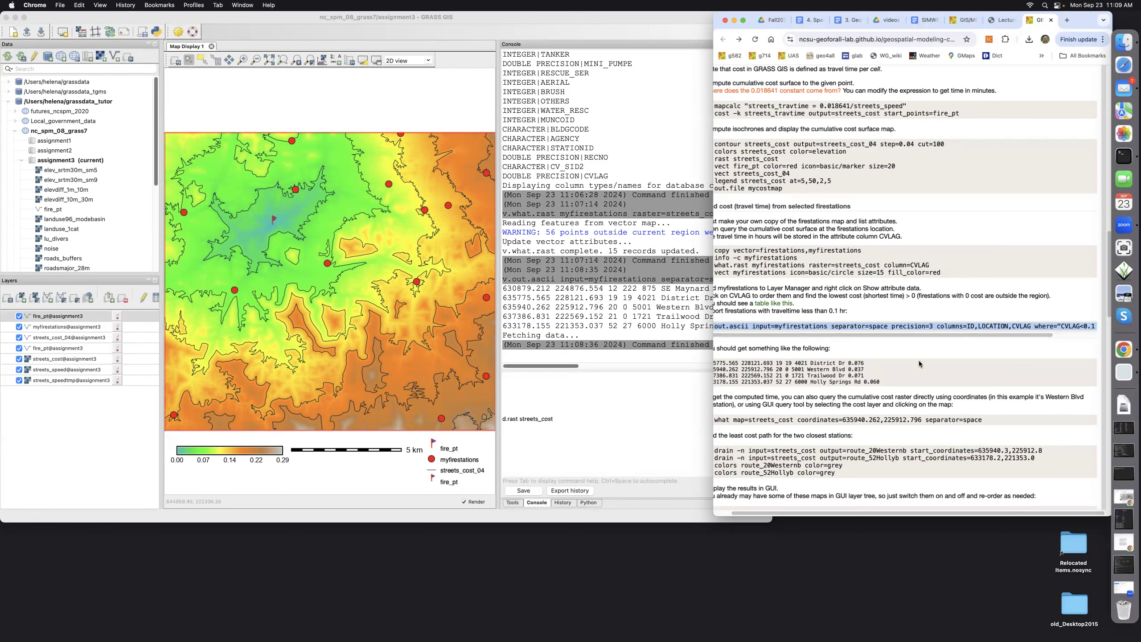
scroll(919, 360, left, 3)
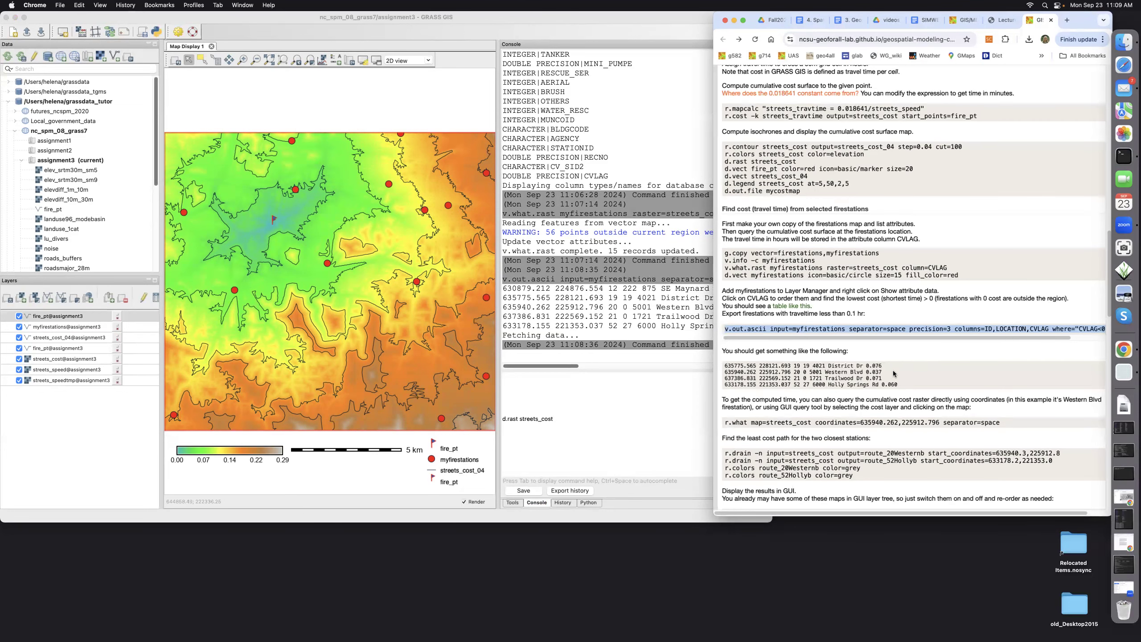
Query streets_cost at coordinates 635940.262,225912.796 with the assignment's r.what command using separator=space
scroll(893, 374, down, 5)
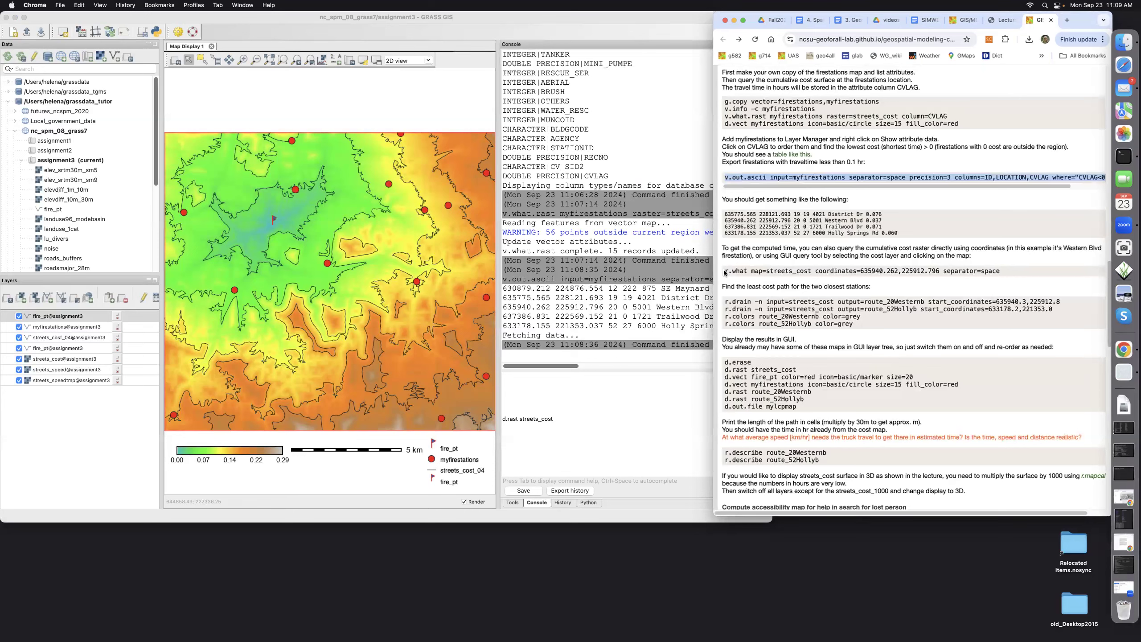
drag(725, 271, 1002, 276)
key(super+c)
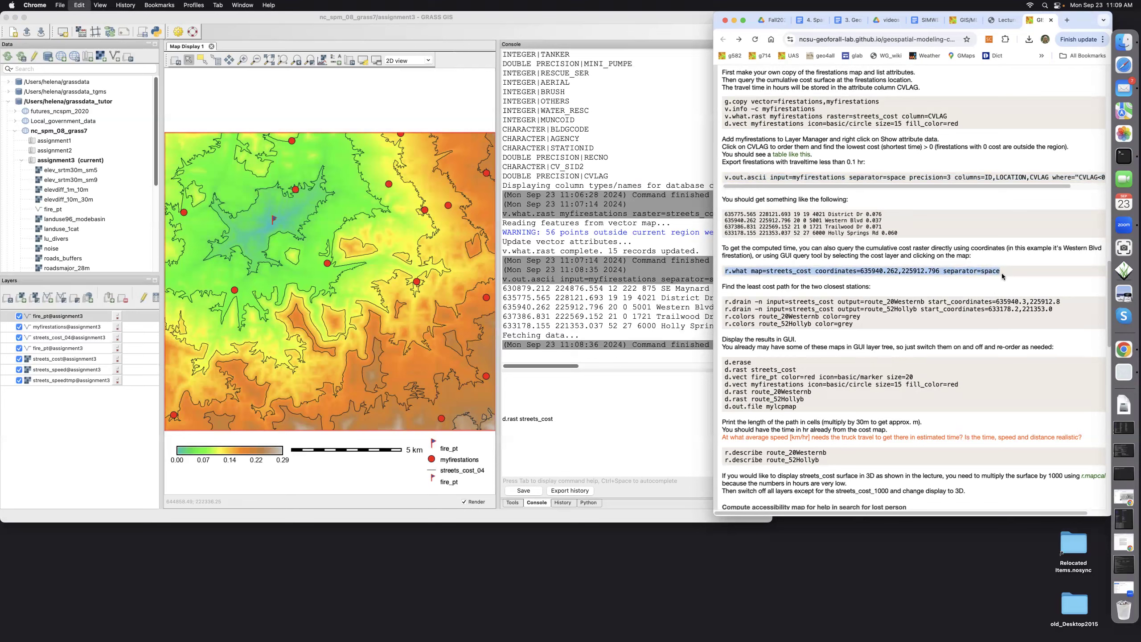
click(510, 388)
key(super+v)
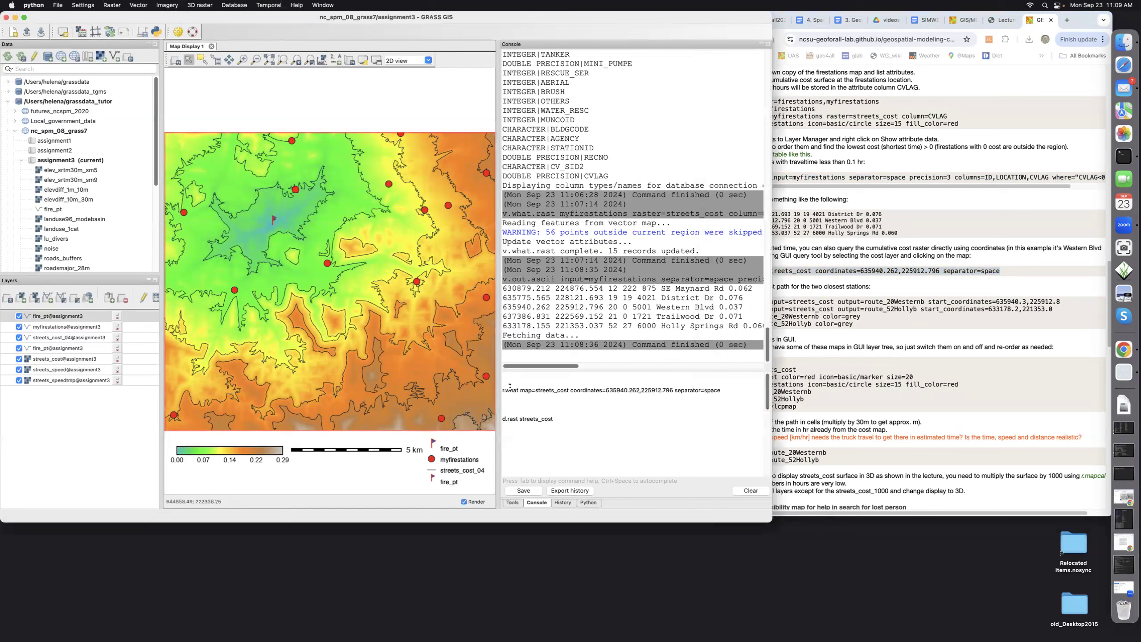
key(Return)
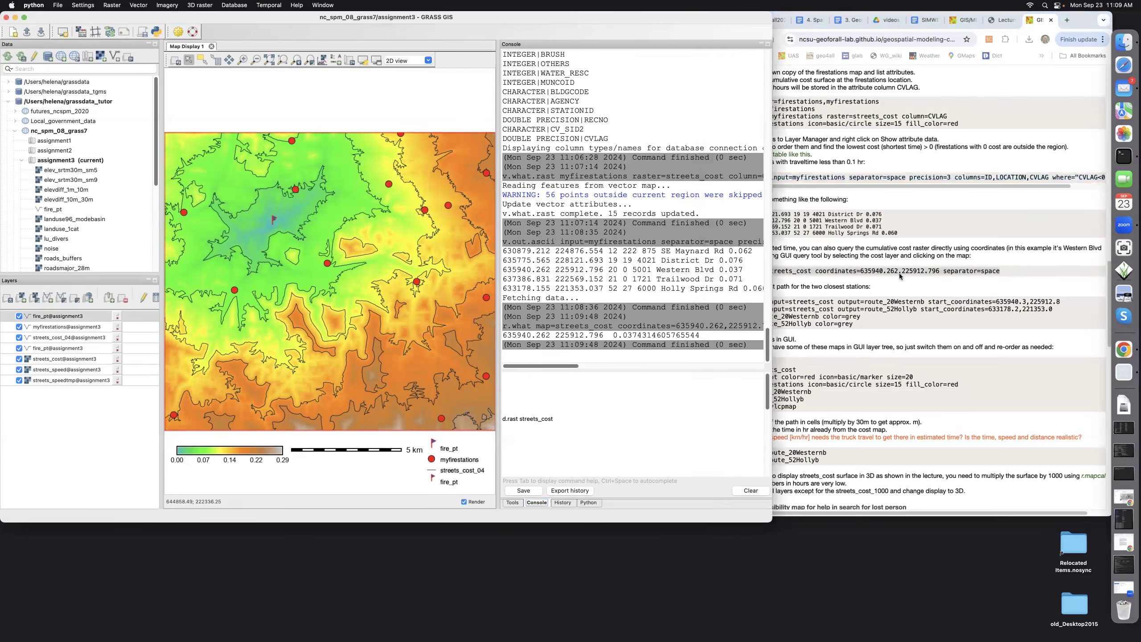
Trace least cost paths on streets_cost with r.drain -n: route_20Westernb from 635940.3,225912.8 and route_52Hollyb from 633178.2,221353.0
click(895, 337)
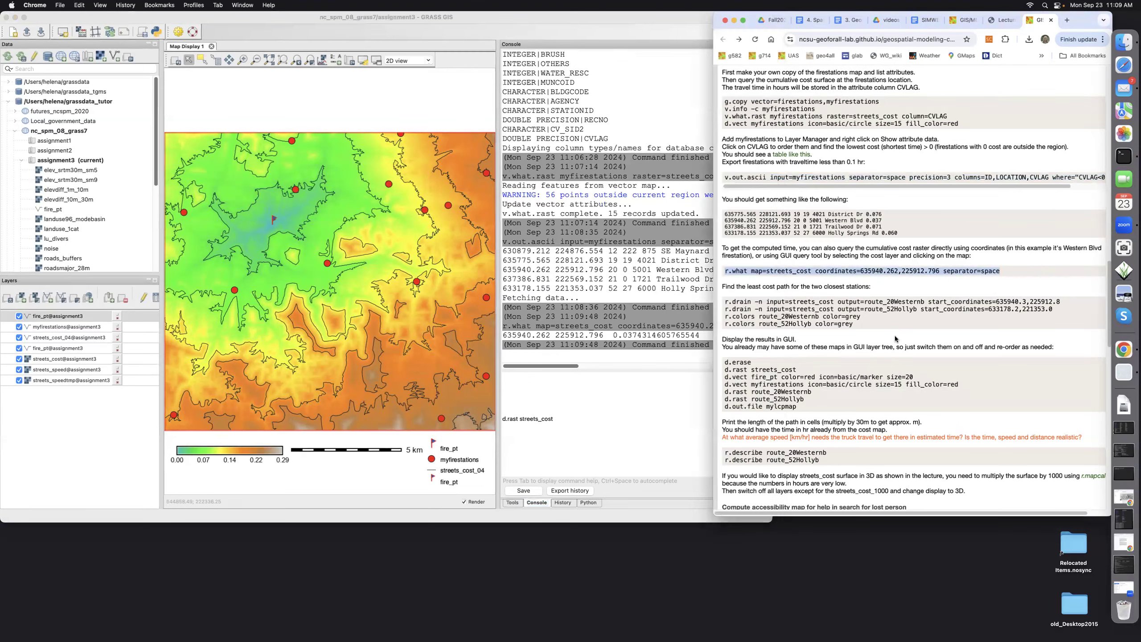
click(727, 302)
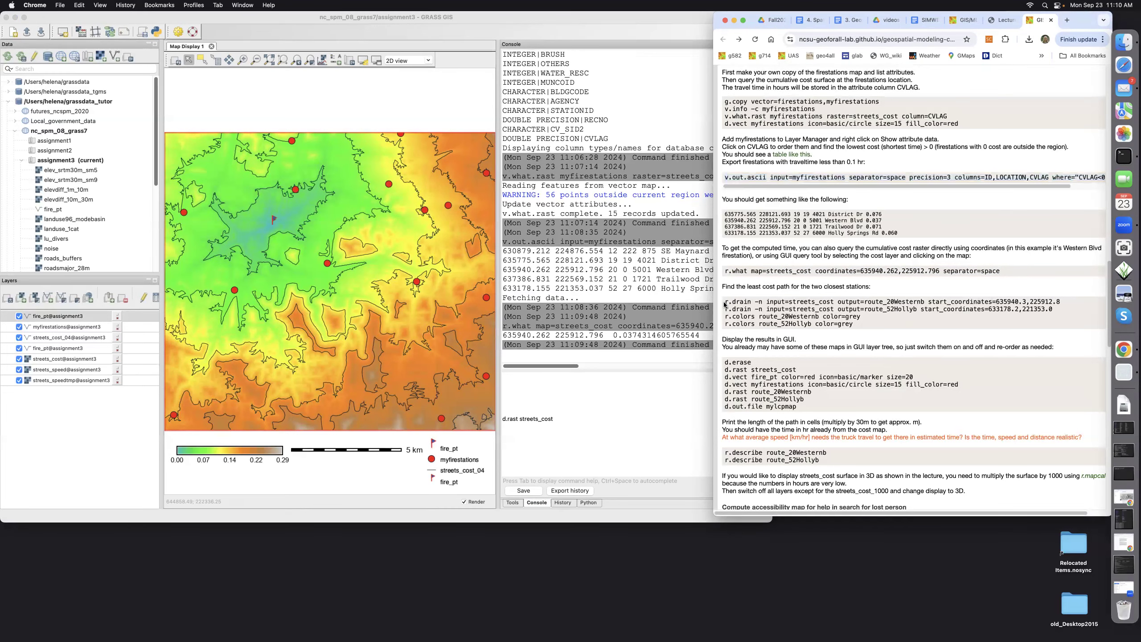
drag(727, 300, 860, 329)
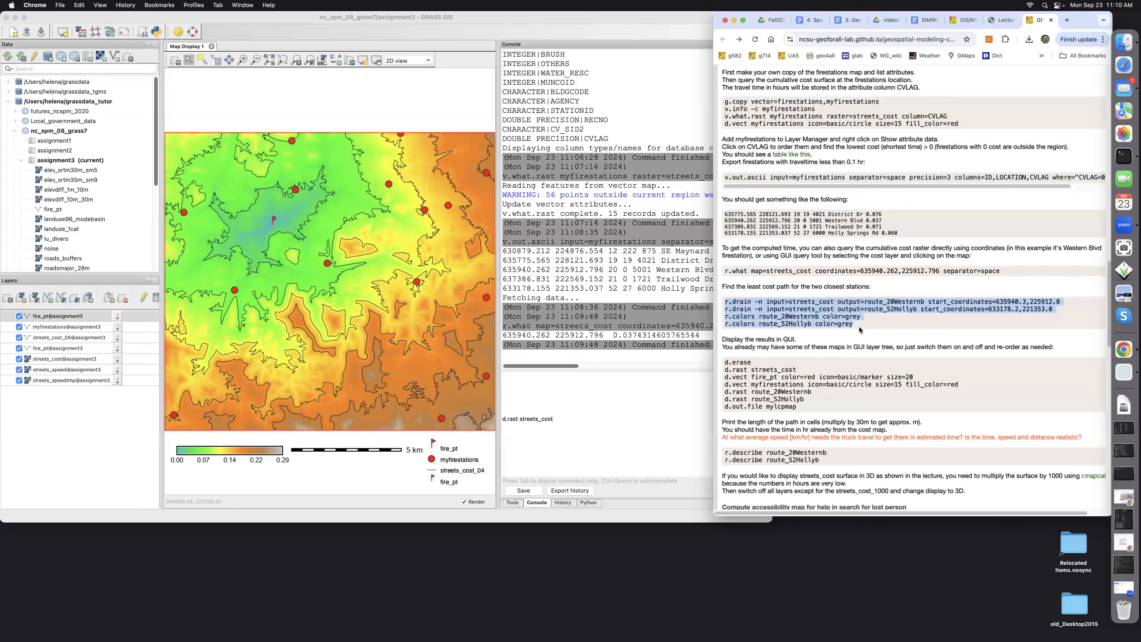
key(super+c)
click(515, 382)
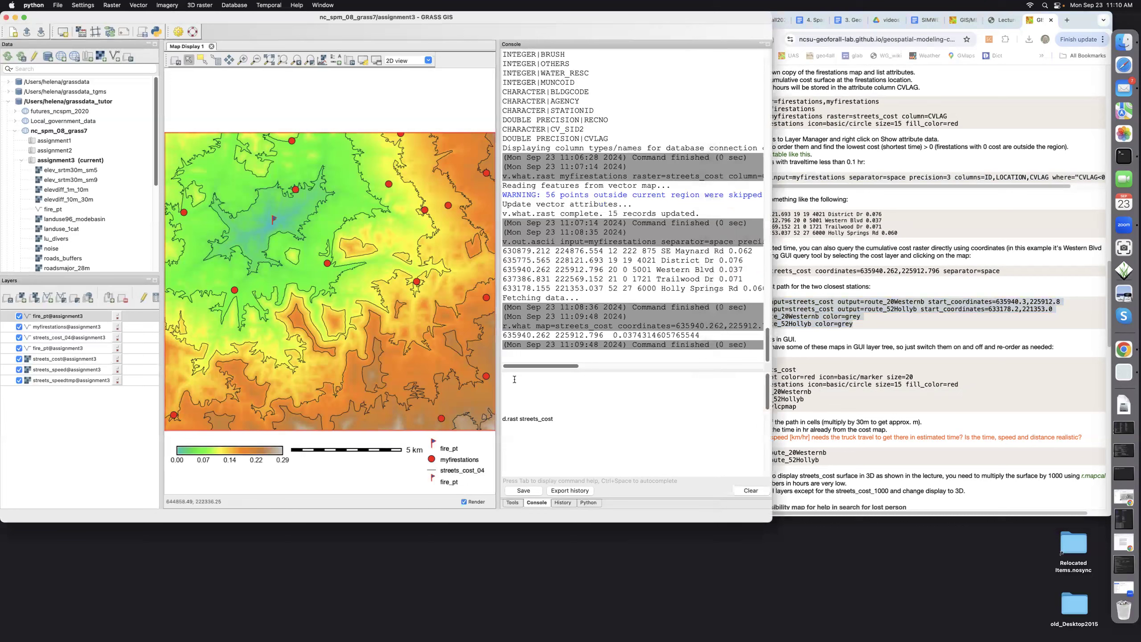
key(super+v)
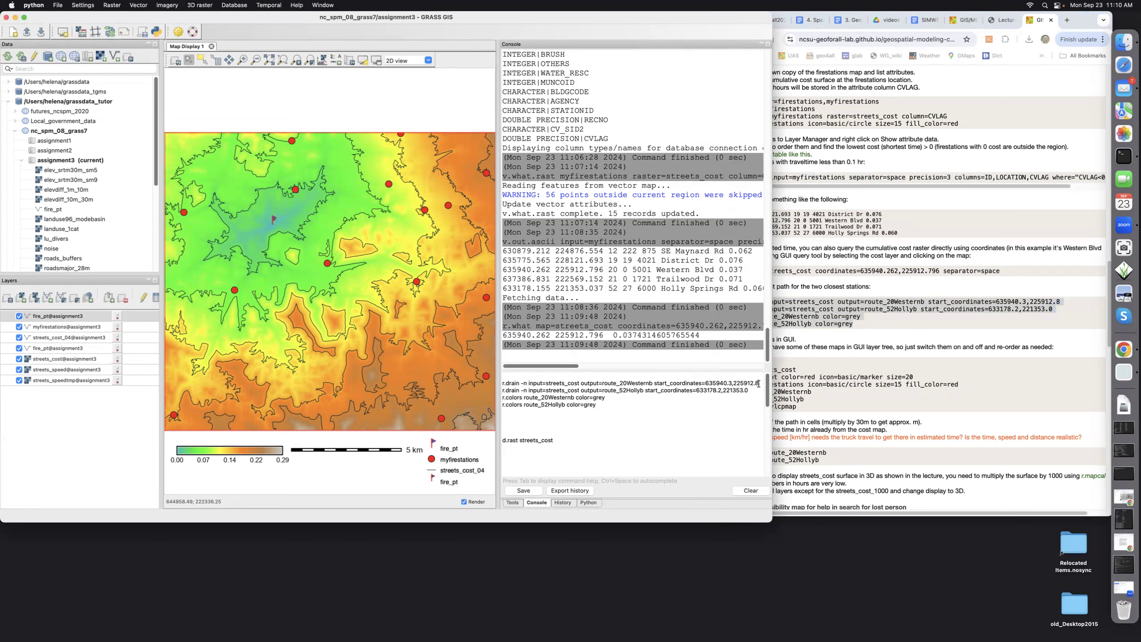
key(Return)
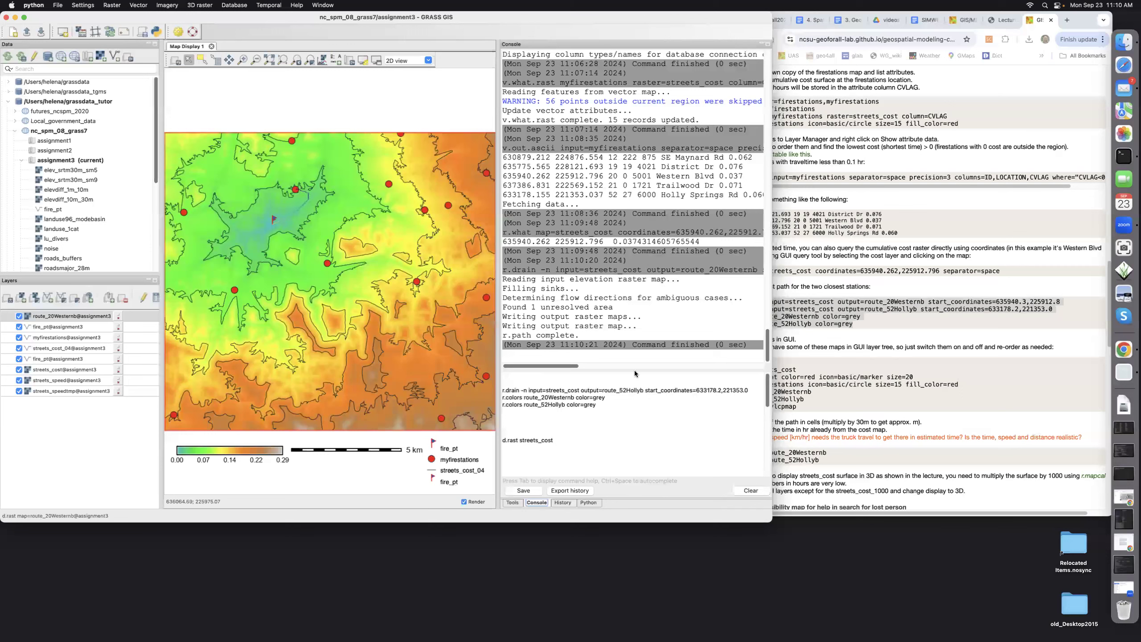
click(749, 391)
key(Return)
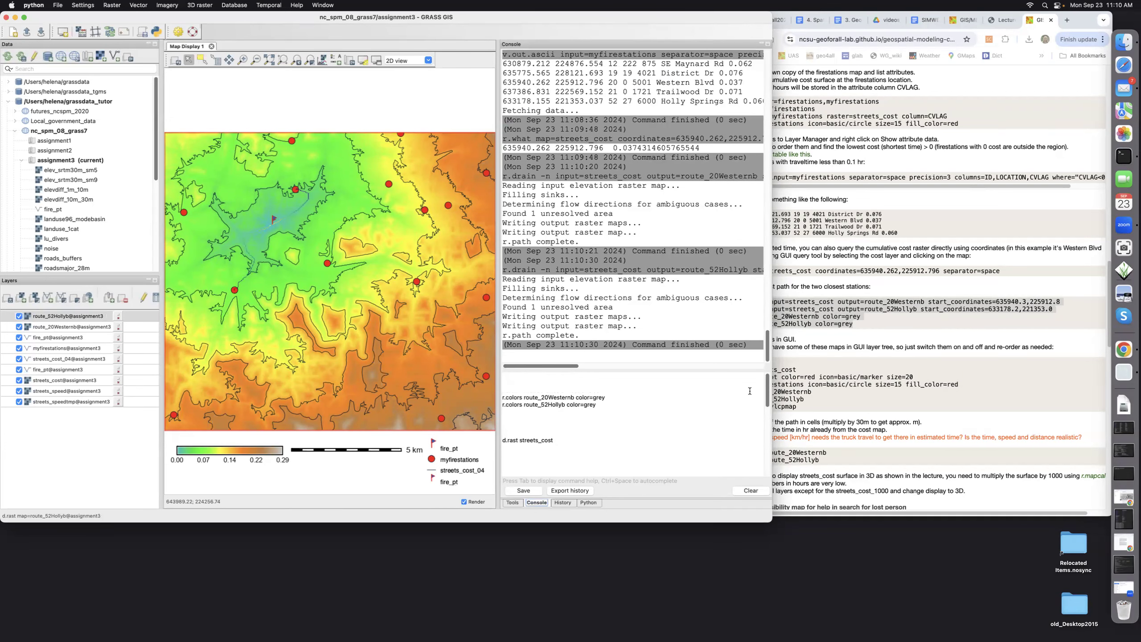
Assign the grey color table to route_20Westernb and route_52Hollyb with the assignment's r.colors commands
click(607, 397)
key(Return)
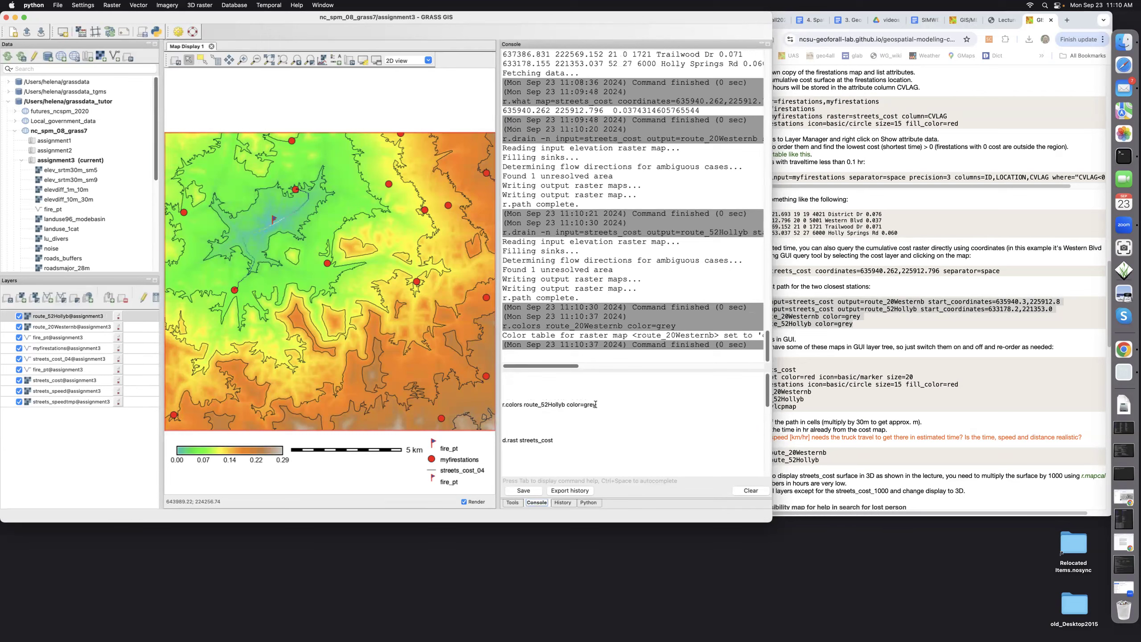
key(Return)
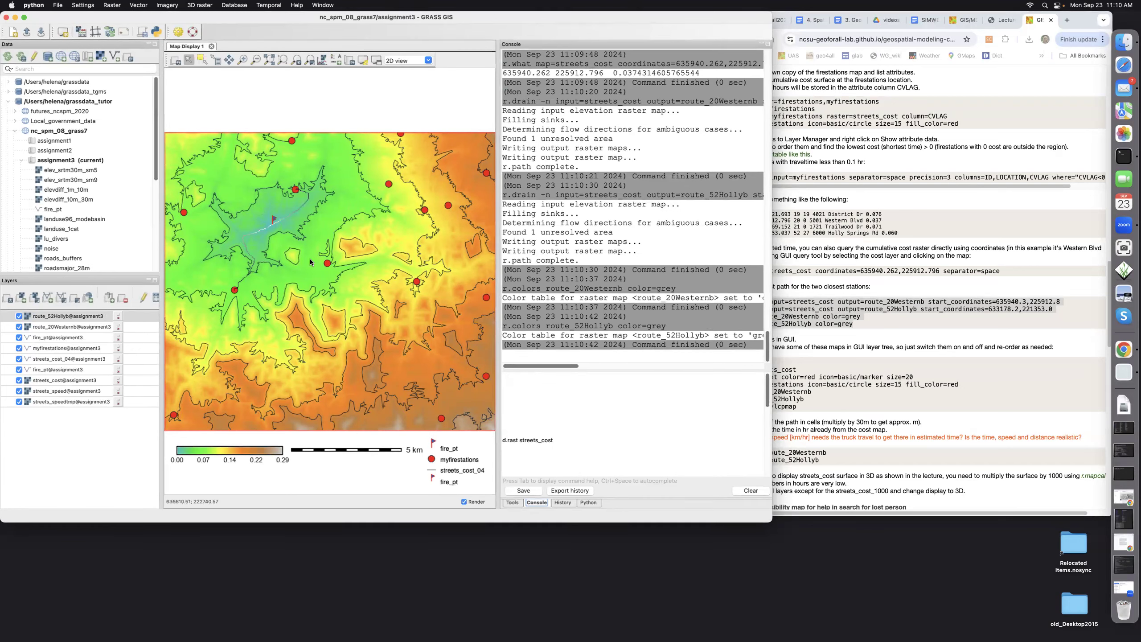
Review the assignment's commands for displaying the paths and exporting mylcpmap, and its question about the 0.018641 constant
click(993, 428)
scroll(993, 428, down, 3)
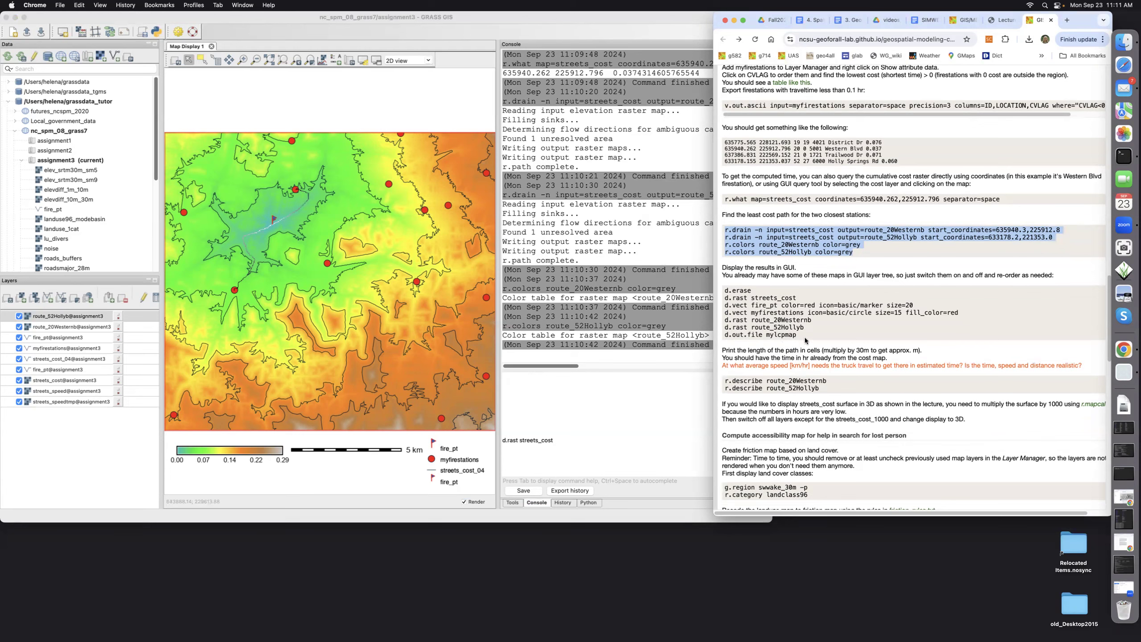
drag(797, 335, 724, 337)
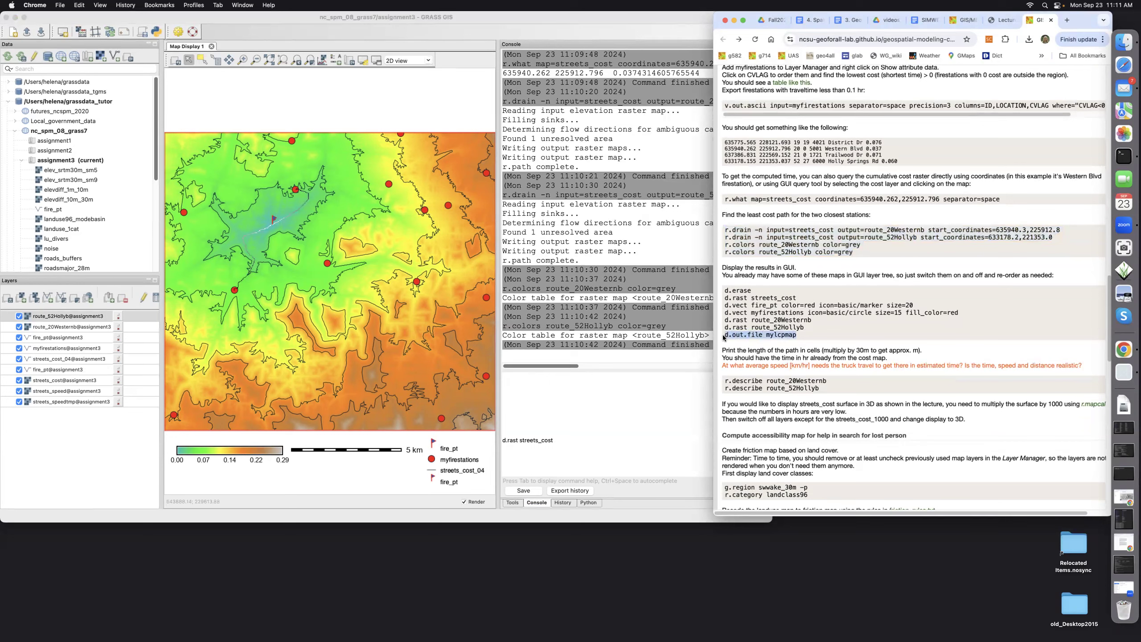
click(506, 390)
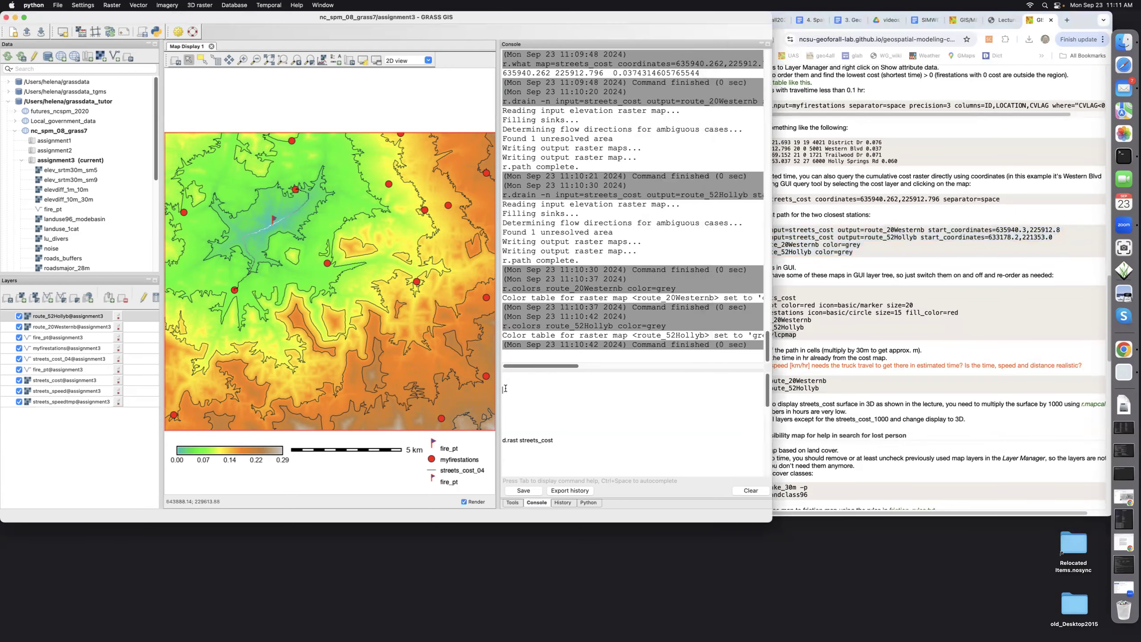
key(super+v)
key(Return)
click(921, 358)
scroll(922, 358, up, 2)
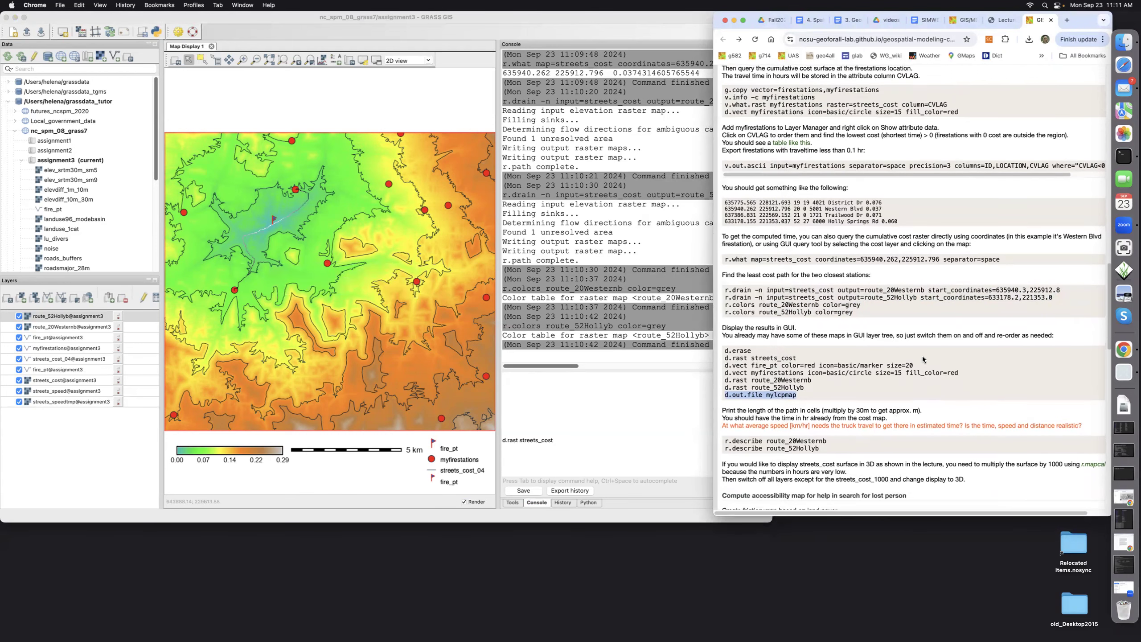
scroll(922, 356, up, 5)
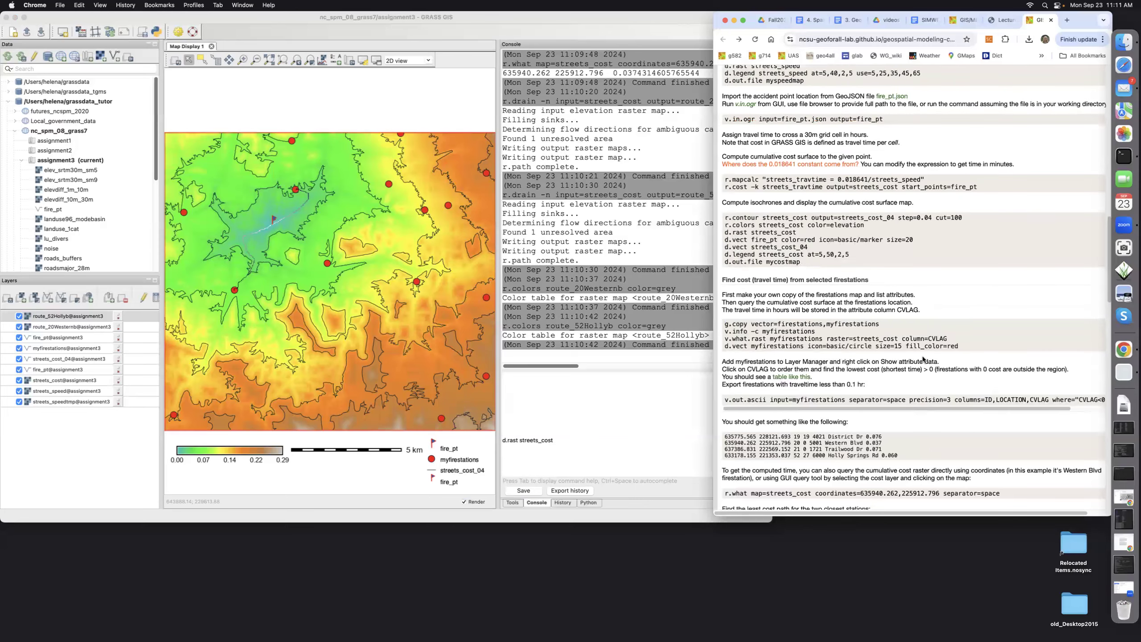
scroll(923, 359, up, 1)
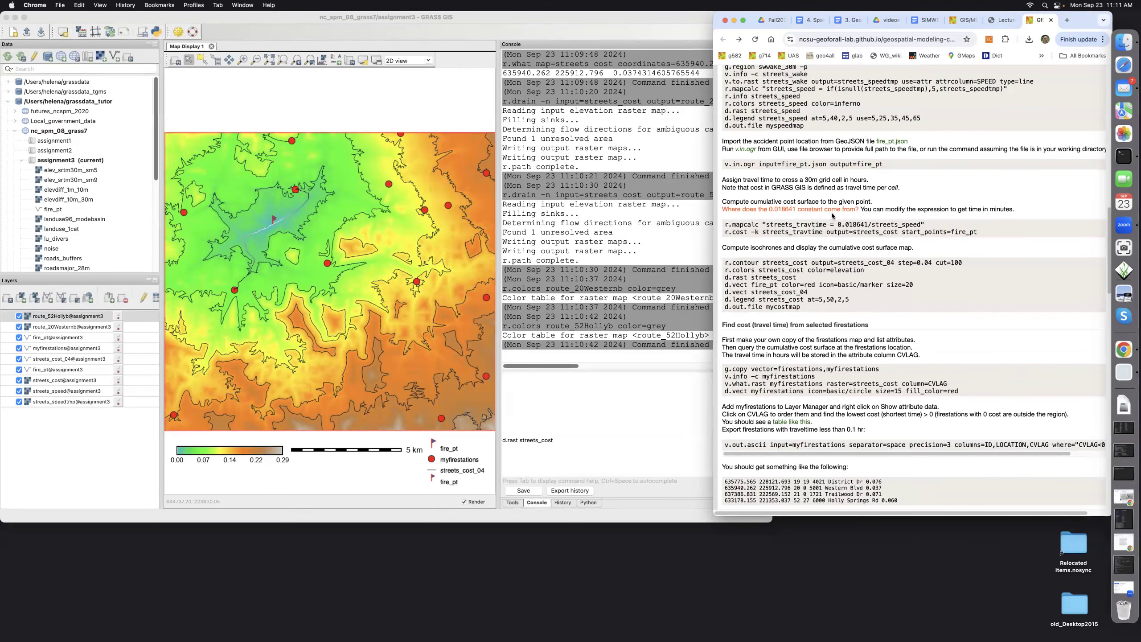
Print the path lengths in cells for route_20Westernb and route_52Hollyb with r.describe, and return to the assignment page
scroll(833, 215, down, 10)
scroll(832, 212, down, 3)
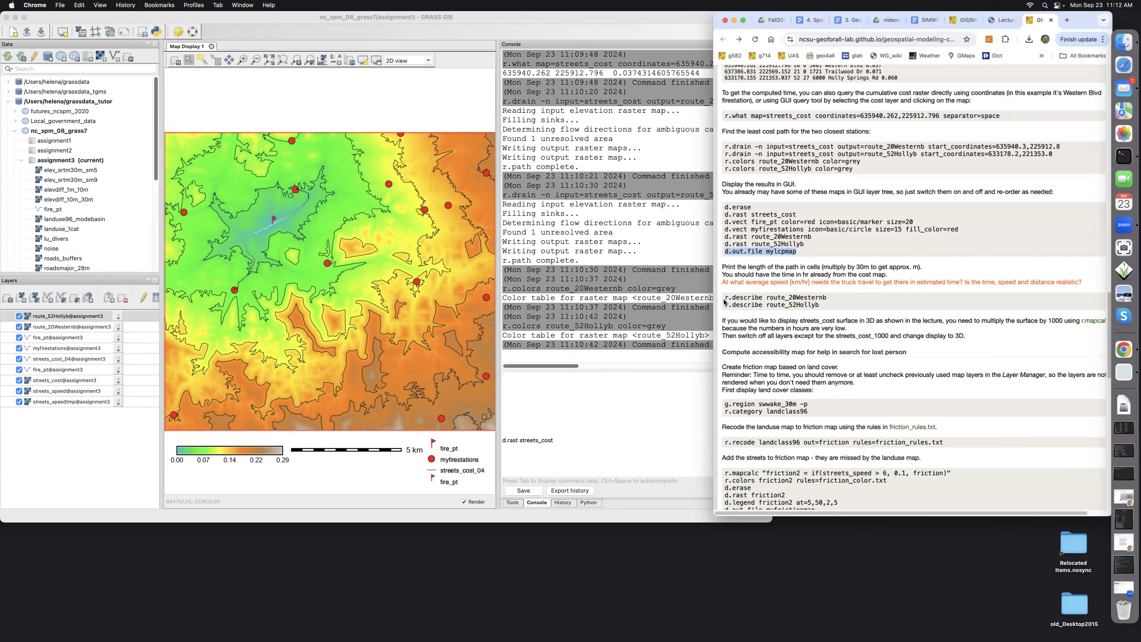
drag(725, 297, 823, 306)
key(super+c)
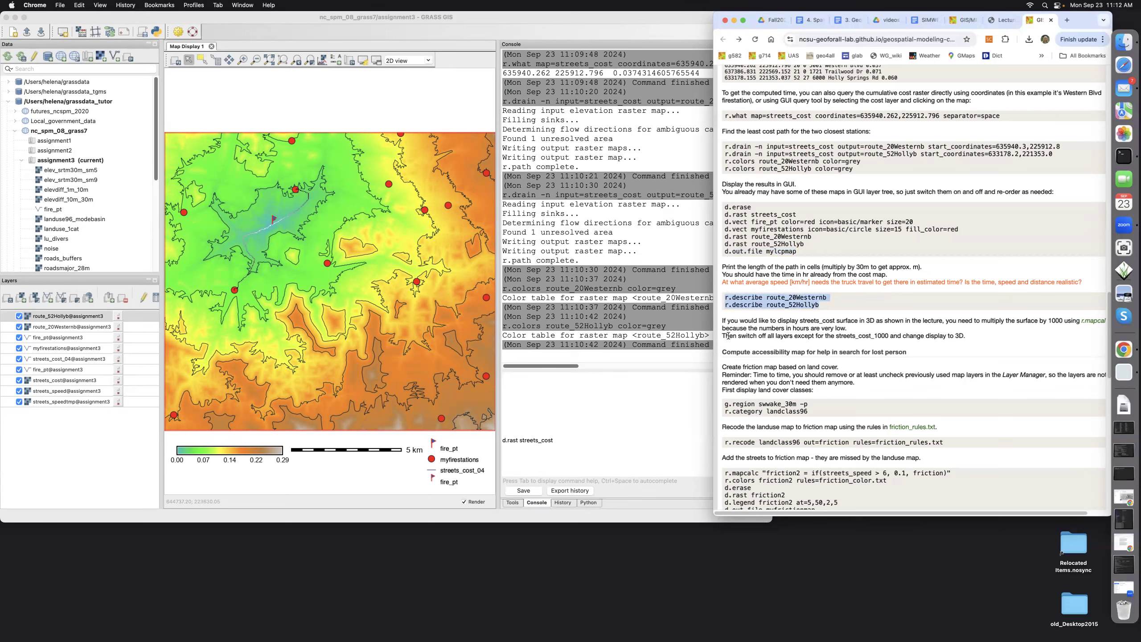
click(513, 388)
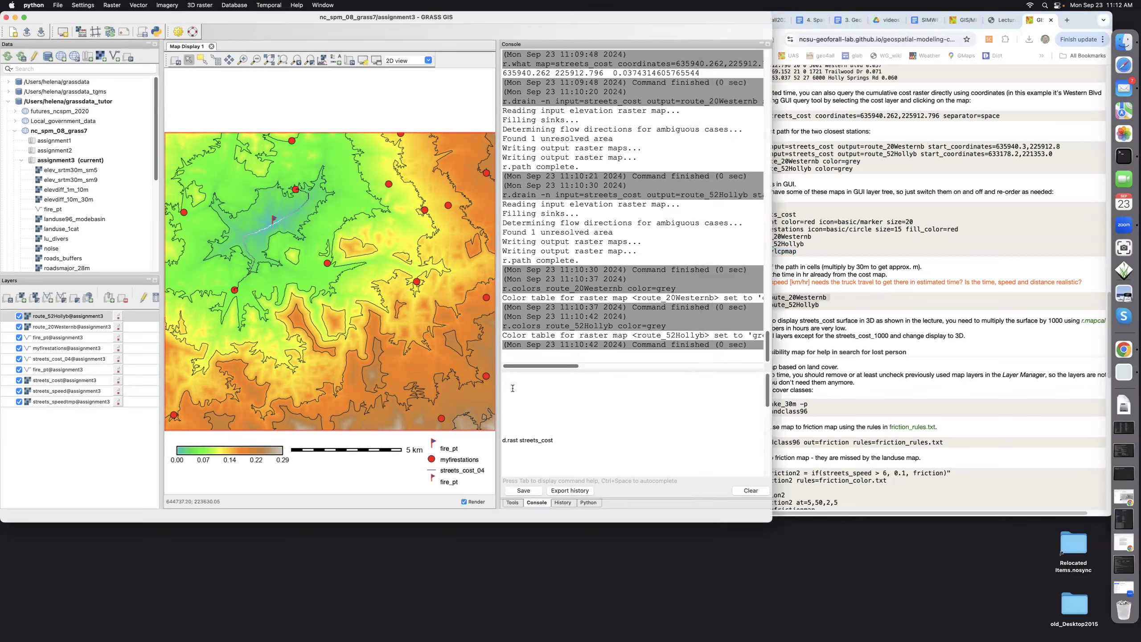
key(super+v)
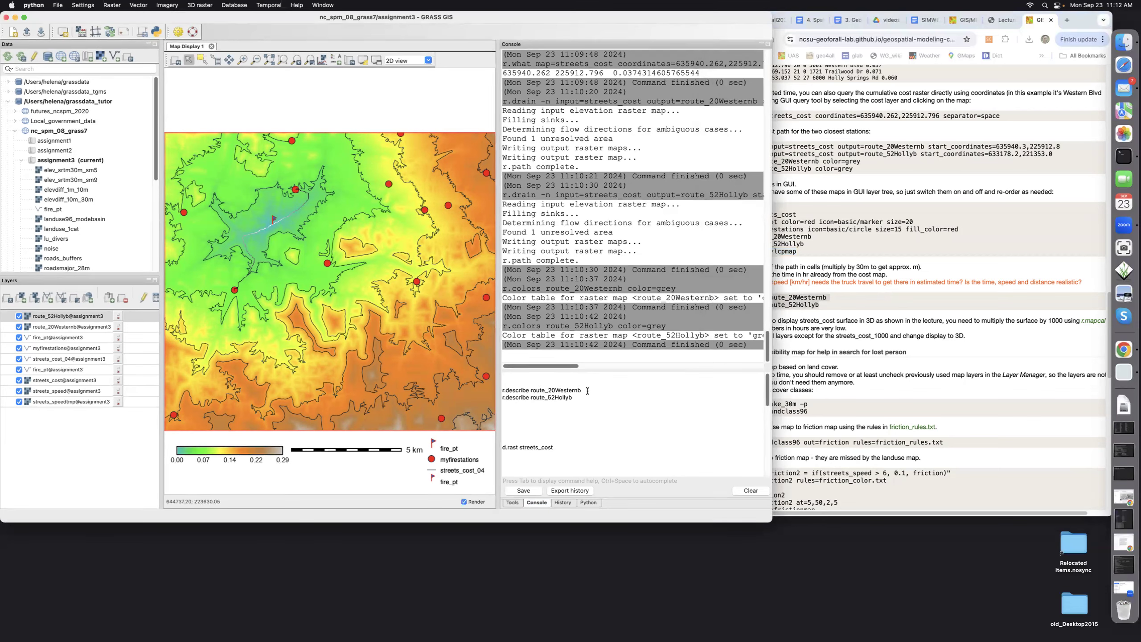
key(Return)
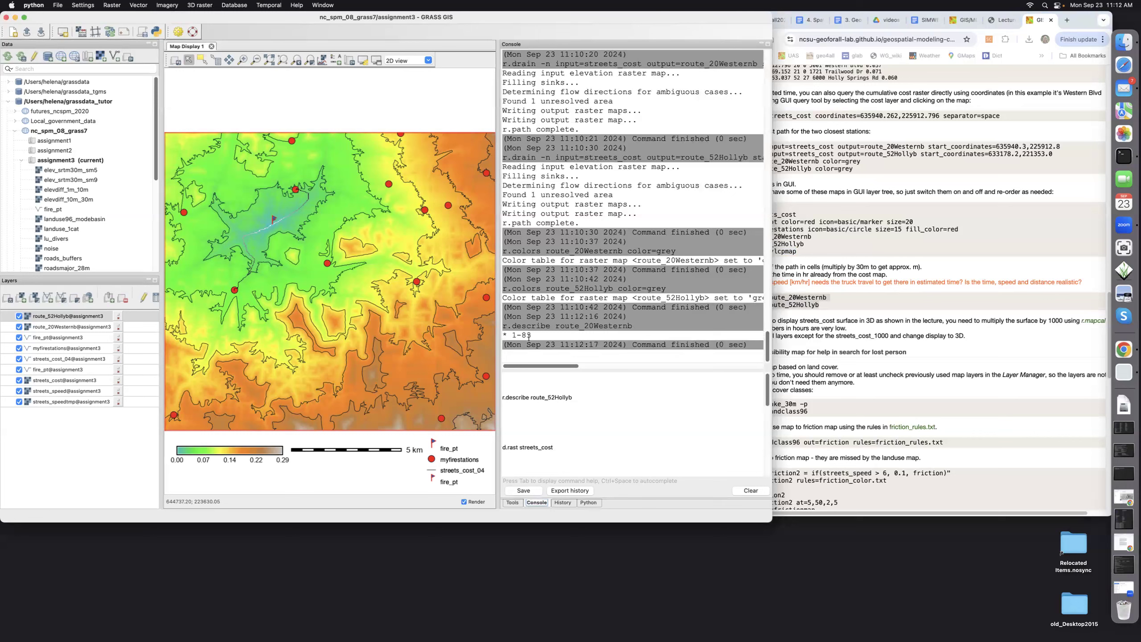
click(578, 397)
key(Return)
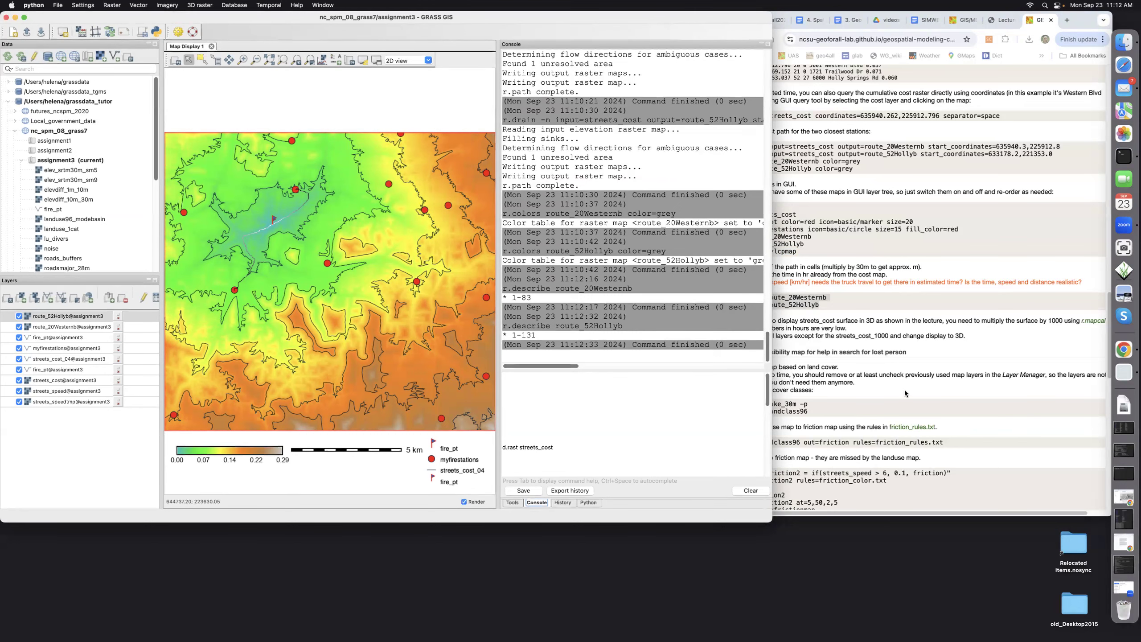
click(911, 379)
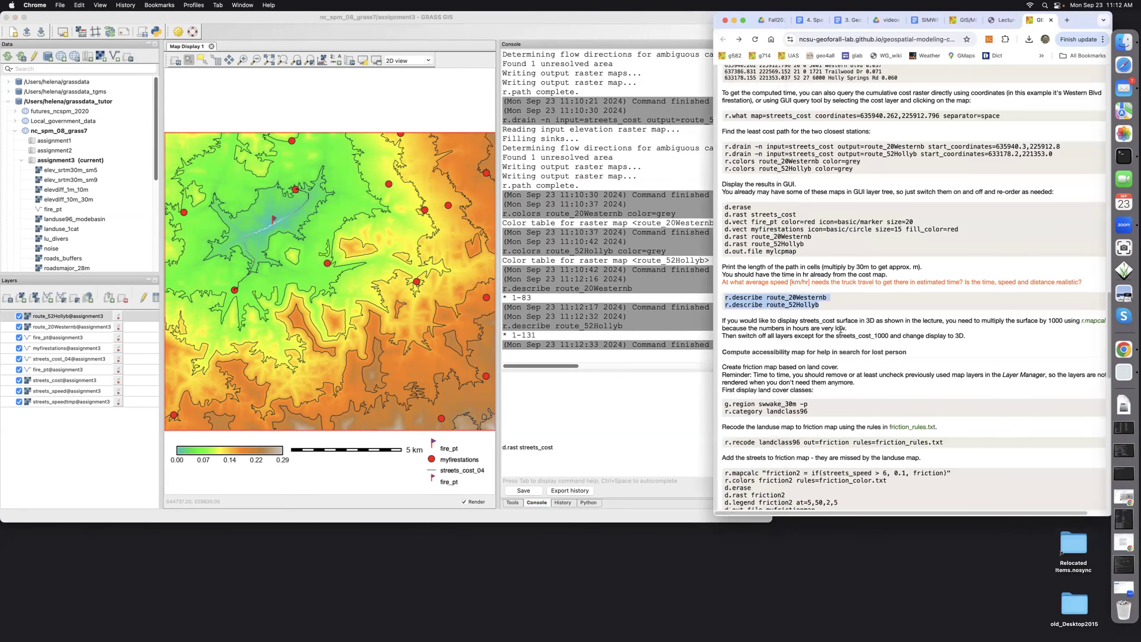